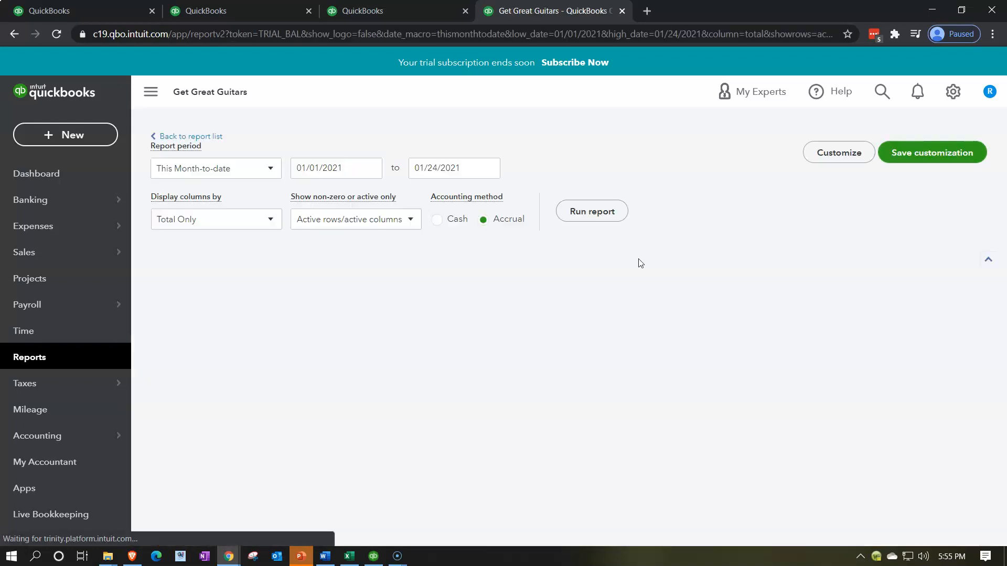
# Step: Set the Trial Balance report's end date to 02/28/2021 and run the report
pyautogui.scroll(-3, 586, 325)
pyautogui.scroll(3, 585, 325)
pyautogui.click(461, 192)
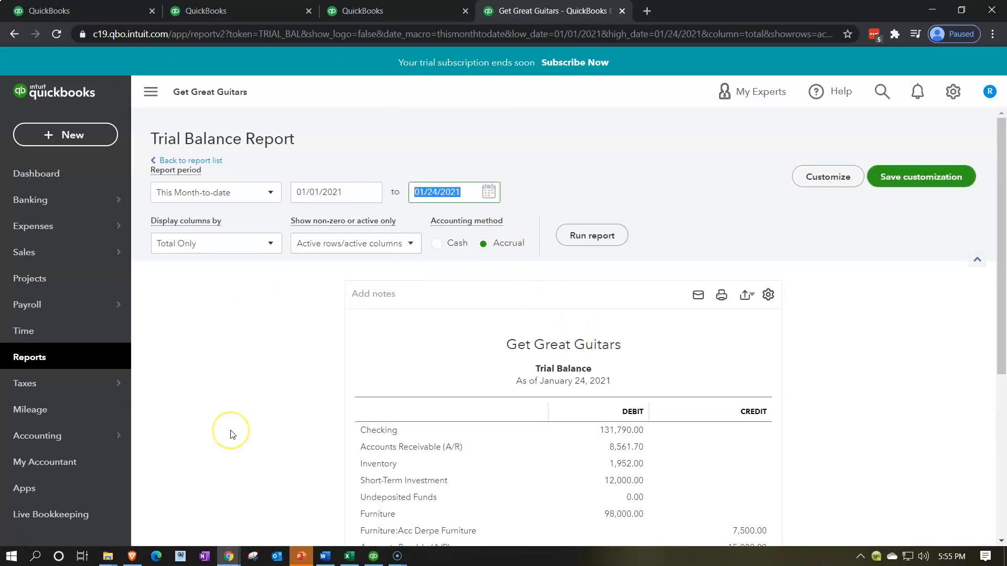
pyautogui.write('02/28/2021')
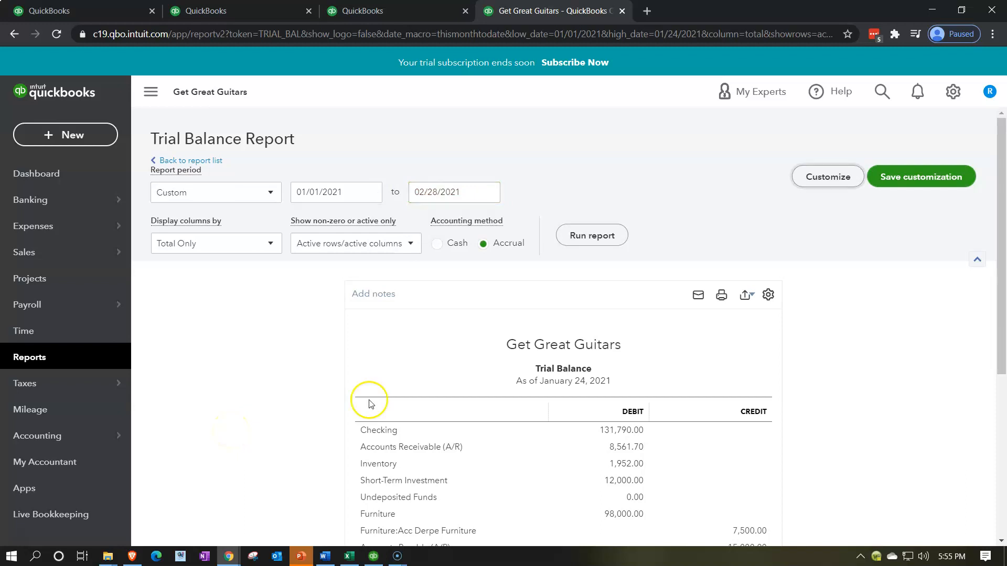
pyautogui.click(586, 243)
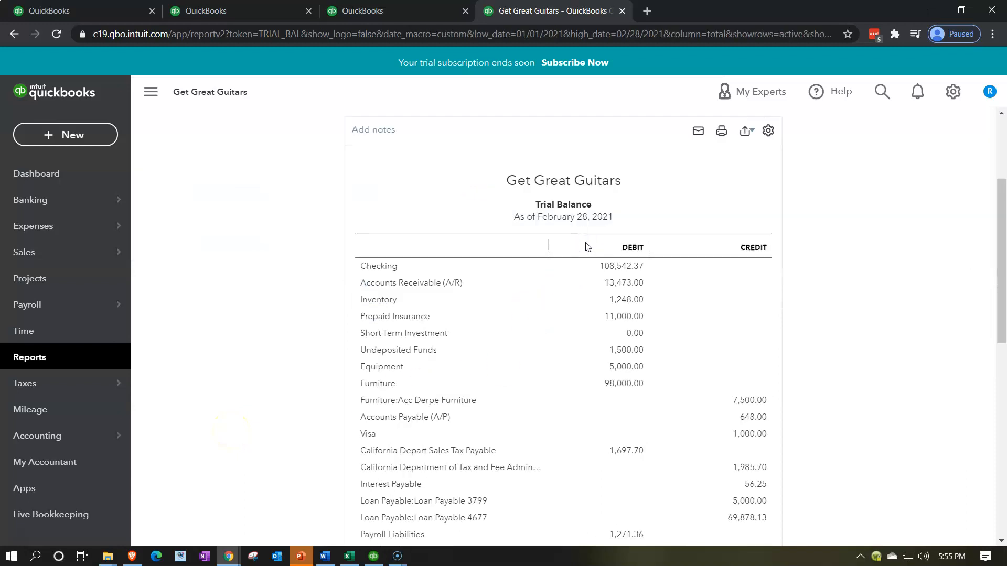
# Step: Hide the navigation sidebar beside the Trial Balance and enlarge the page to 125%
pyautogui.click(151, 92)
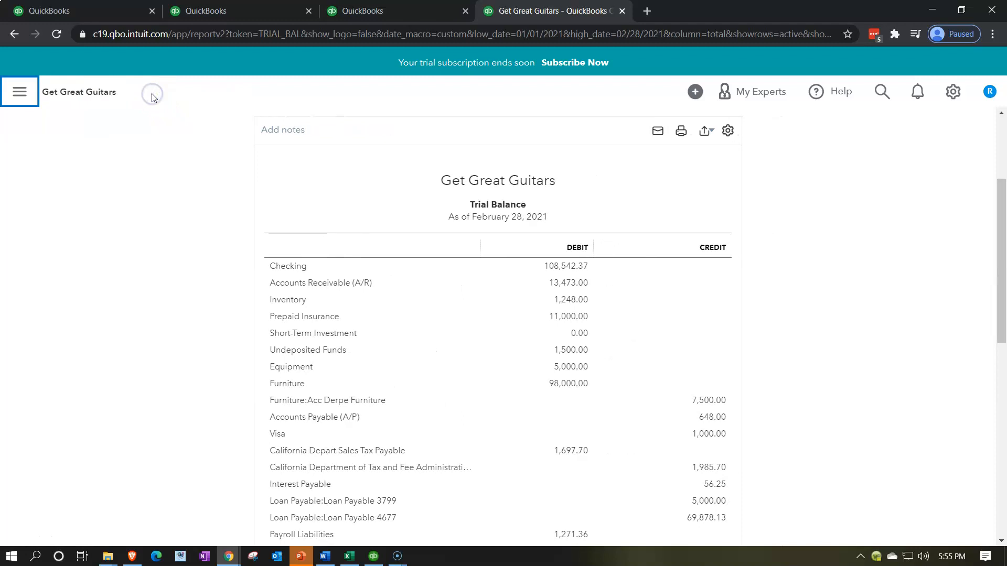
pyautogui.hotkey('ctrl', '+')
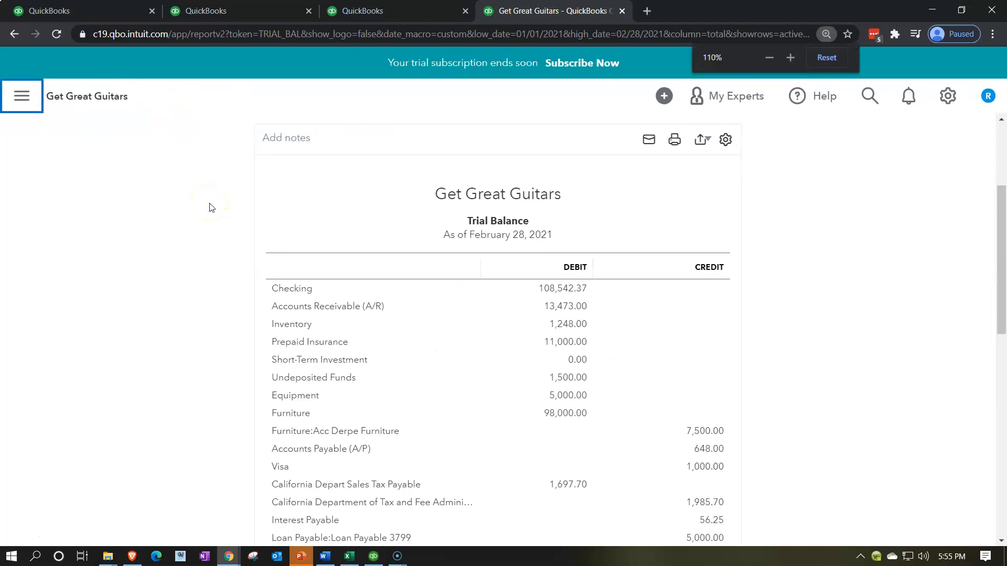
pyautogui.hotkey('ctrl', '+')
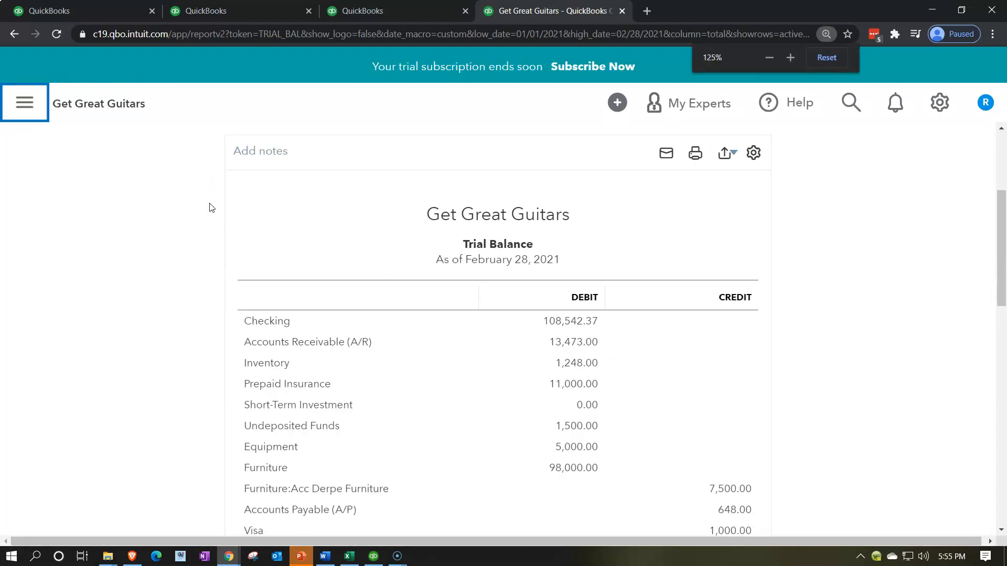
# Step: Switch to the third browser tab and open the Profit and Loss report there from the favorite reports
pyautogui.click(407, 11)
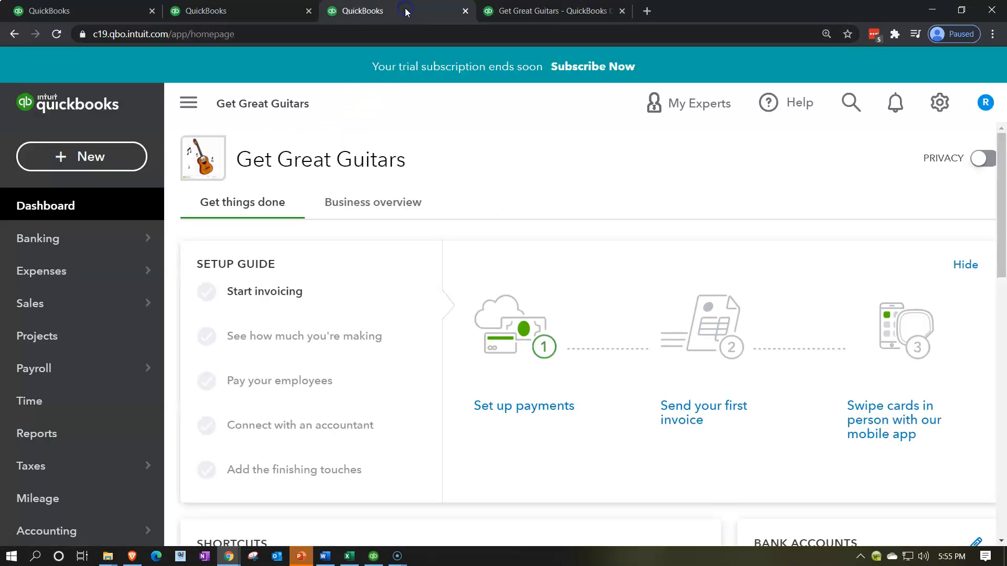
pyautogui.click(98, 429)
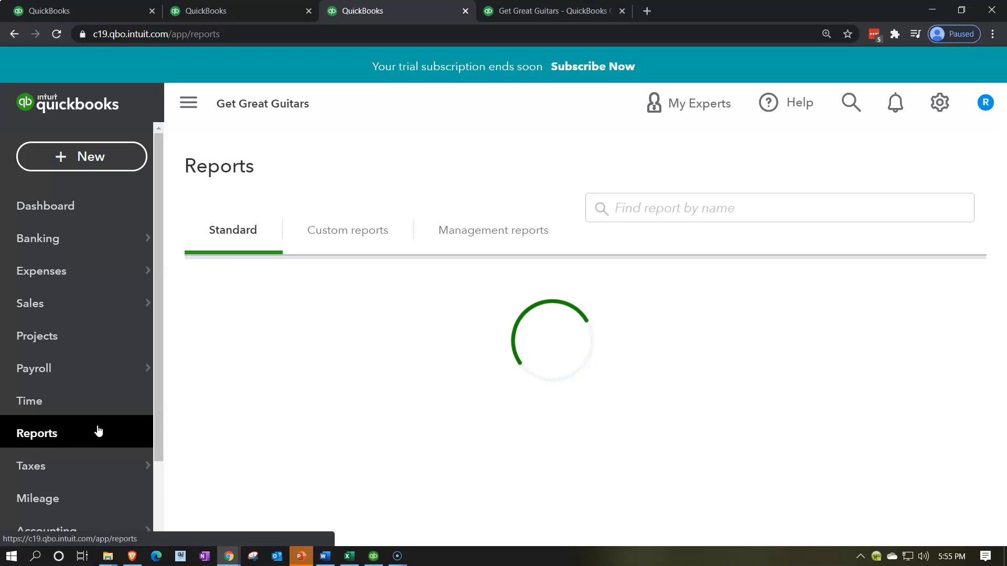
pyautogui.scroll(-1, 236, 435)
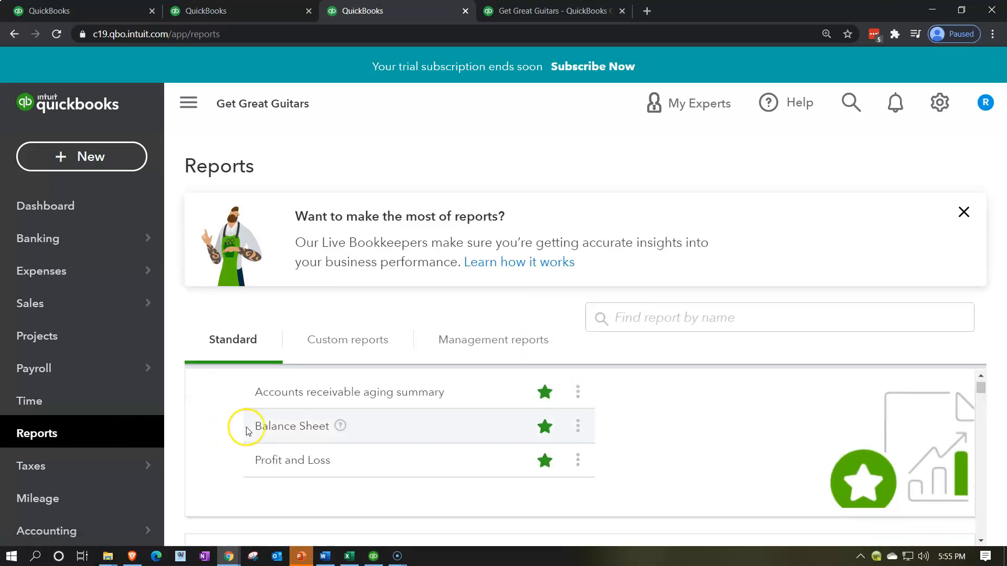
pyautogui.click(271, 459)
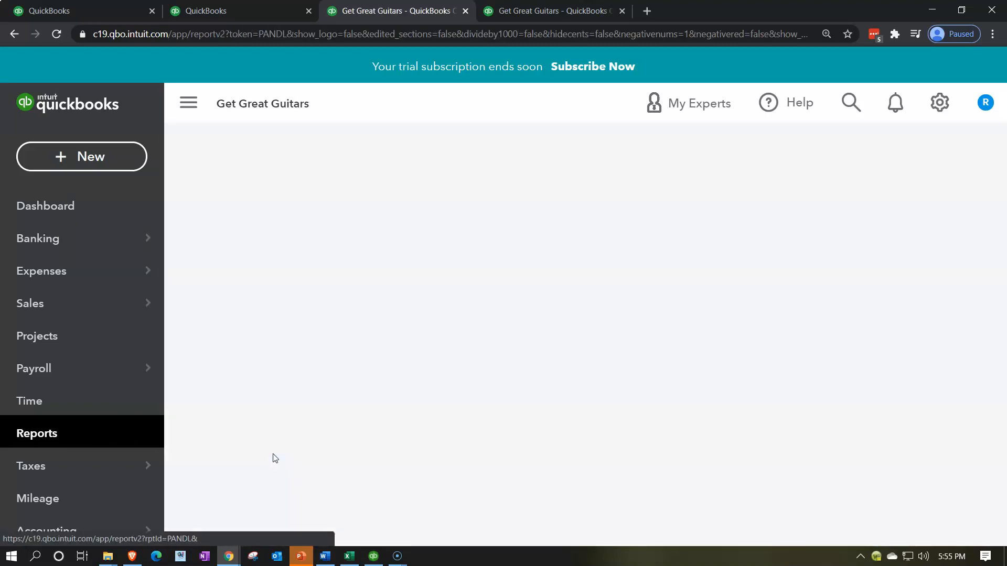
# Step: Run the Profit and Loss report with an end date of 02/28/2021 and hide the navigation sidebar
pyautogui.scroll(-4, 275, 459)
pyautogui.scroll(4, 275, 459)
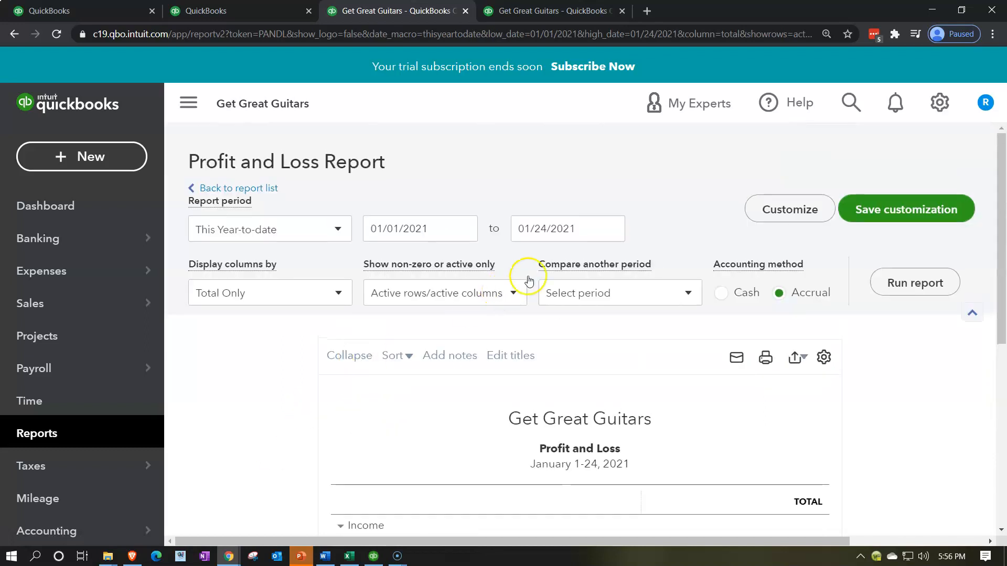
pyautogui.moveTo(580, 231); pyautogui.dragTo(472, 187)
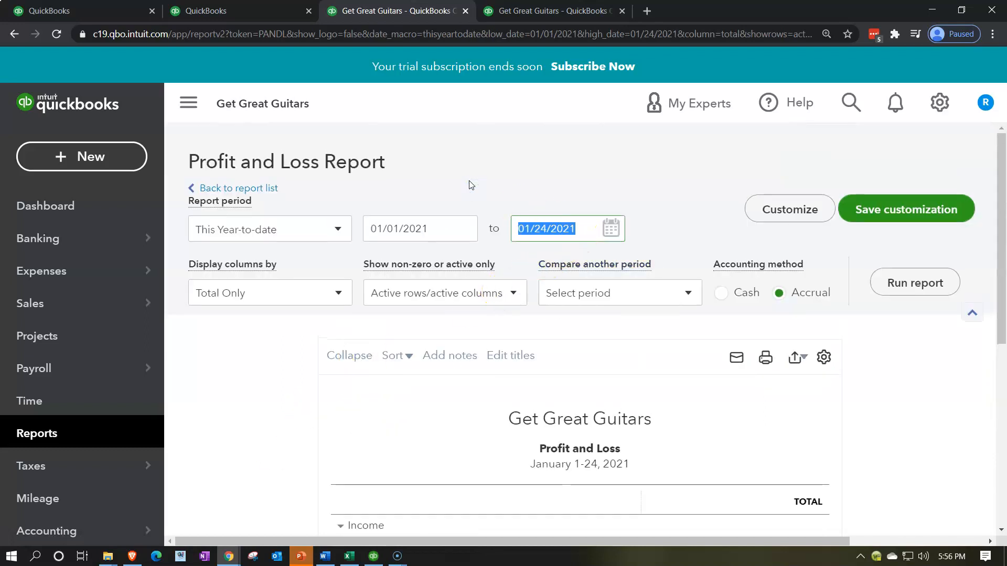
pyautogui.write('02/28/2021')
pyautogui.press('Tab')
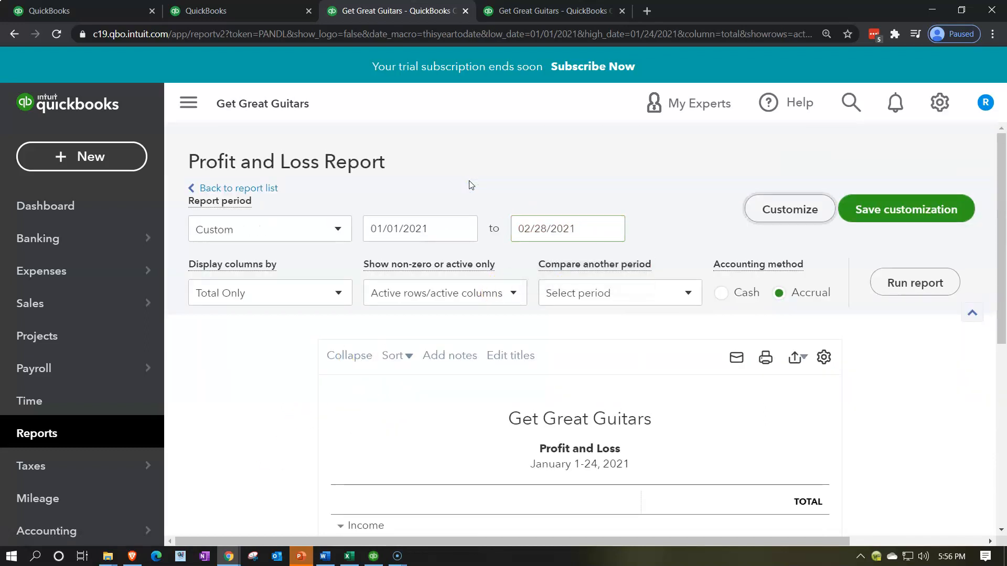
pyautogui.click(900, 281)
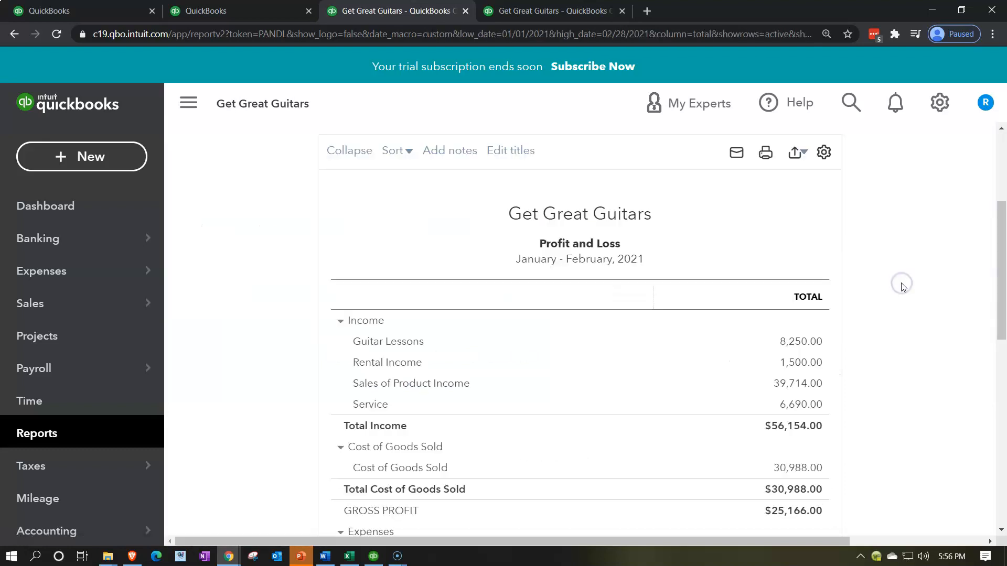
pyautogui.click(192, 105)
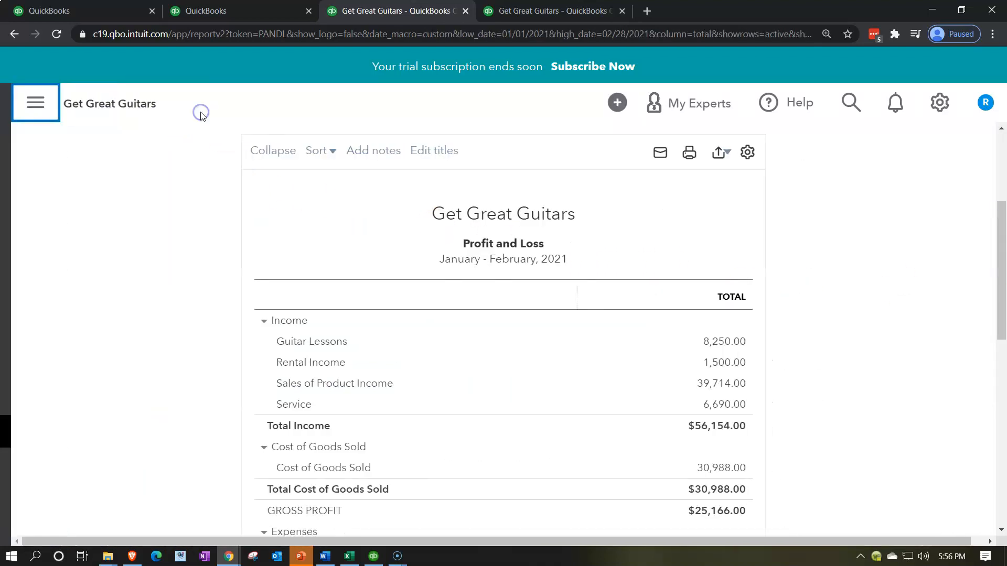
# Step: Switch to the second browser tab and open the Balance Sheet report there from the favorite reports
pyautogui.click(244, 11)
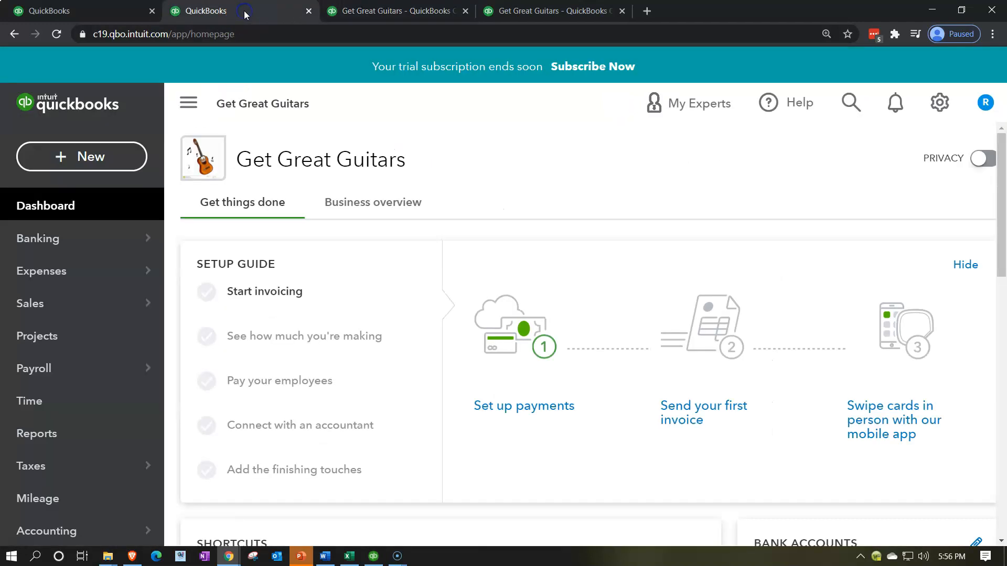
pyautogui.click(114, 440)
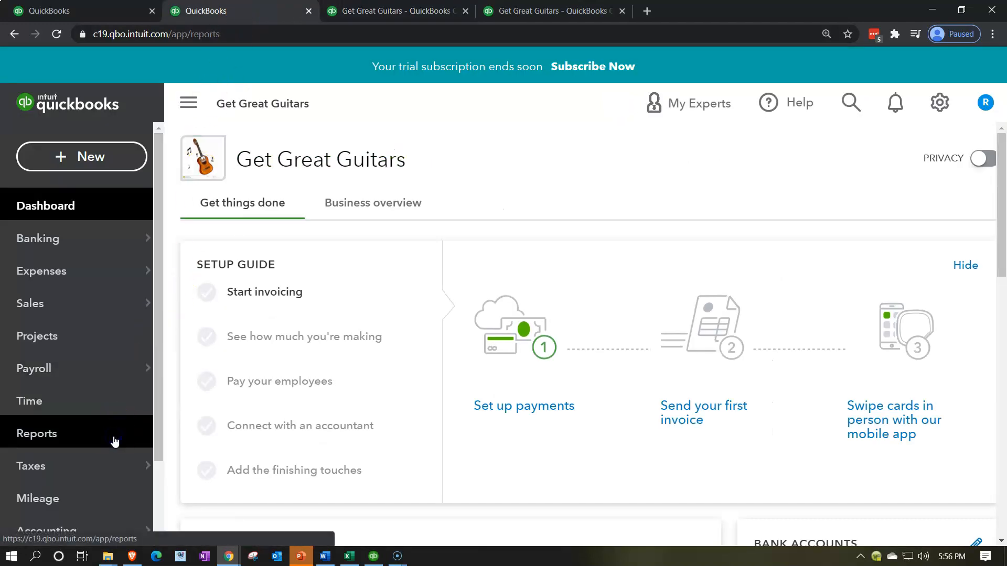
pyautogui.click(122, 440)
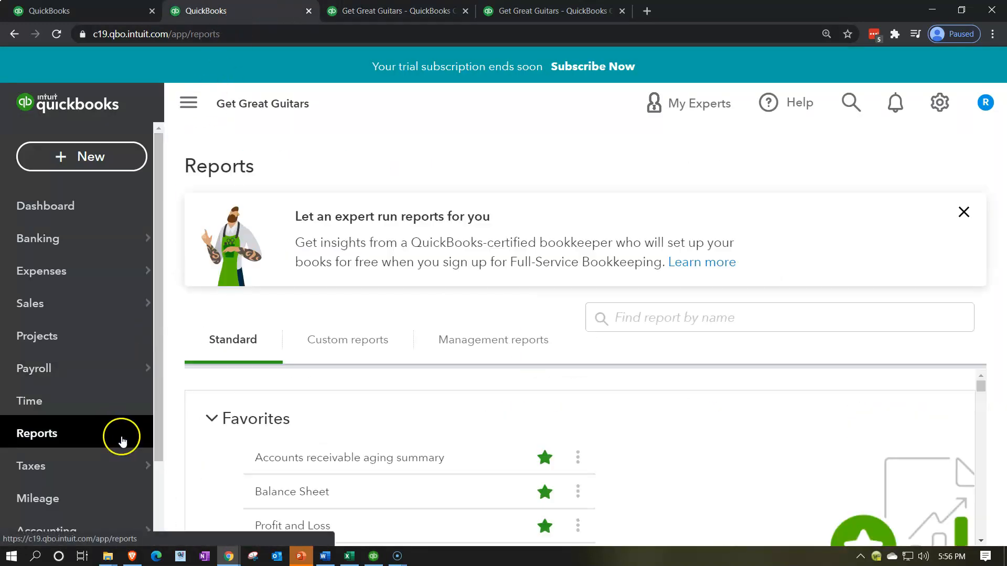
pyautogui.click(288, 493)
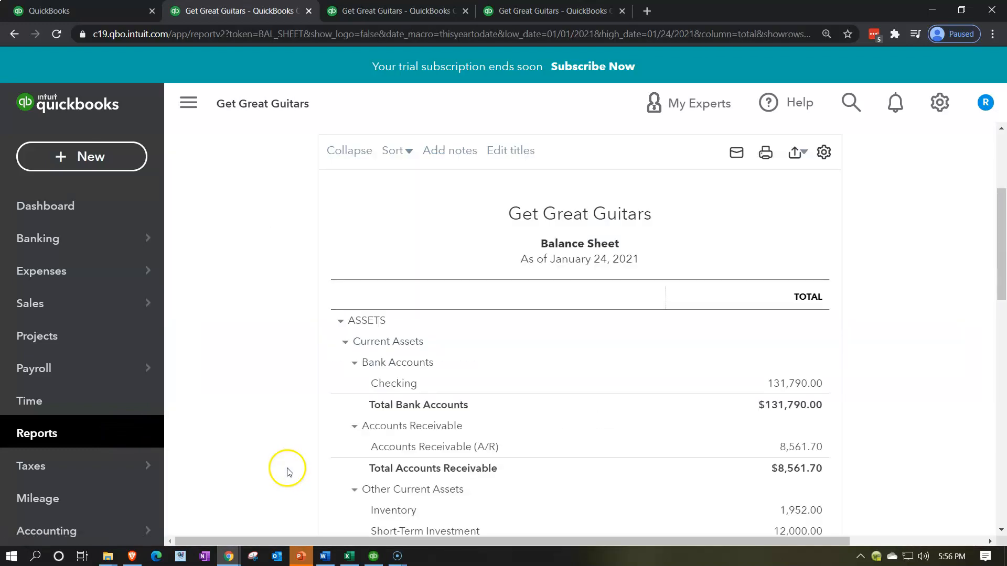
# Step: Run the Balance Sheet report with an end date of 02/28/2021 and hide the navigation sidebar
pyautogui.click(566, 227)
pyautogui.write('022821')
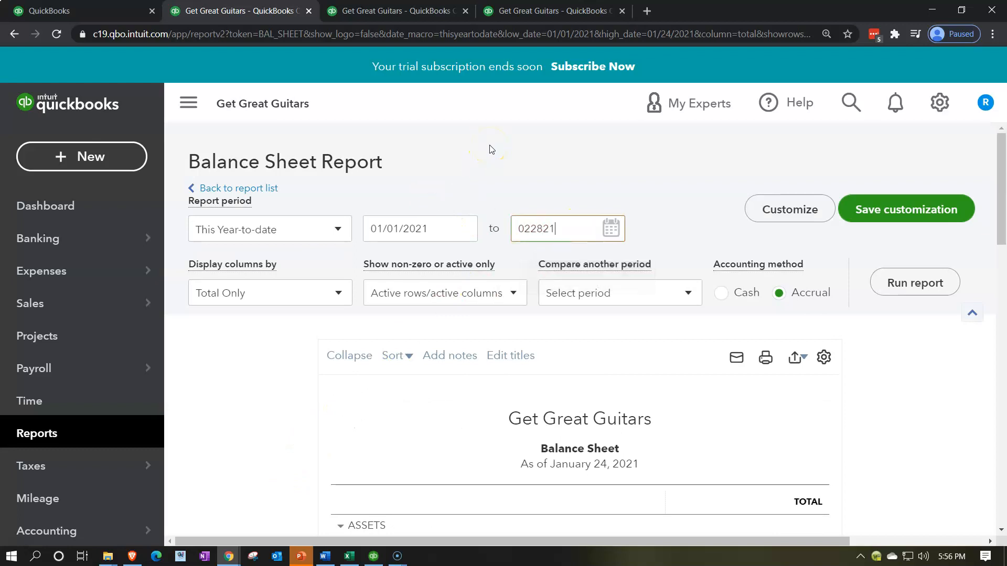
pyautogui.press('Tab')
pyautogui.click(899, 282)
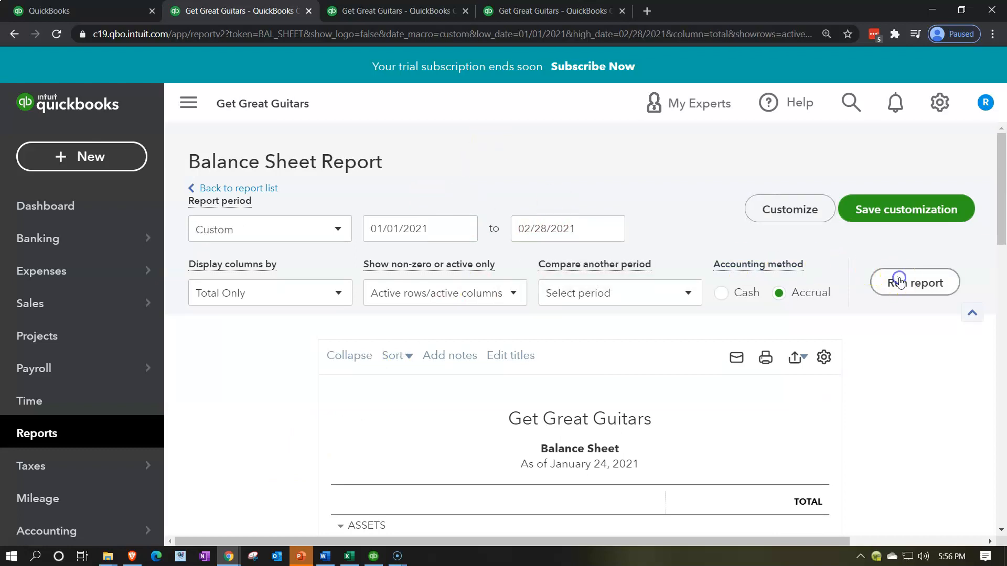
pyautogui.click(191, 103)
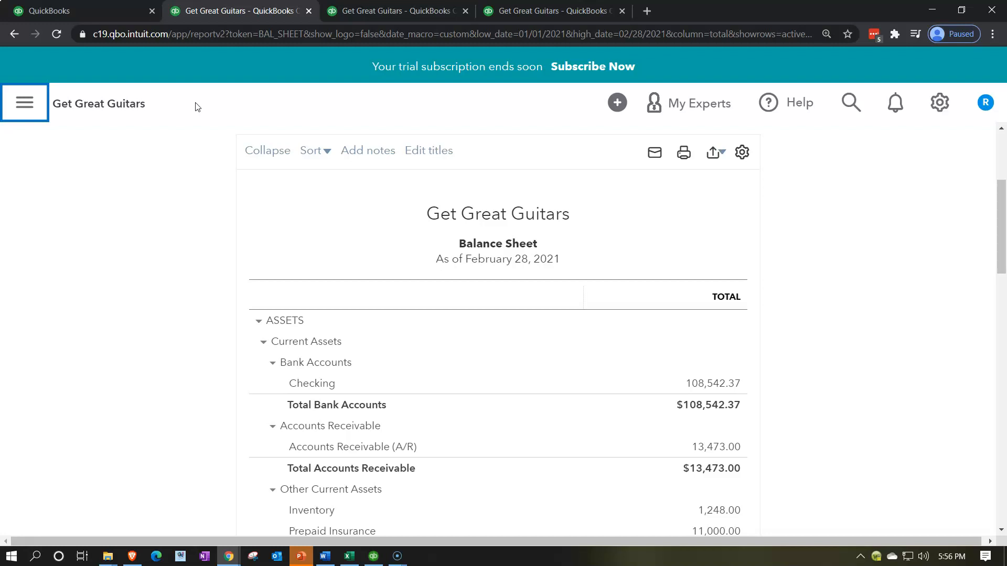
pyautogui.scroll(-2, 190, 227)
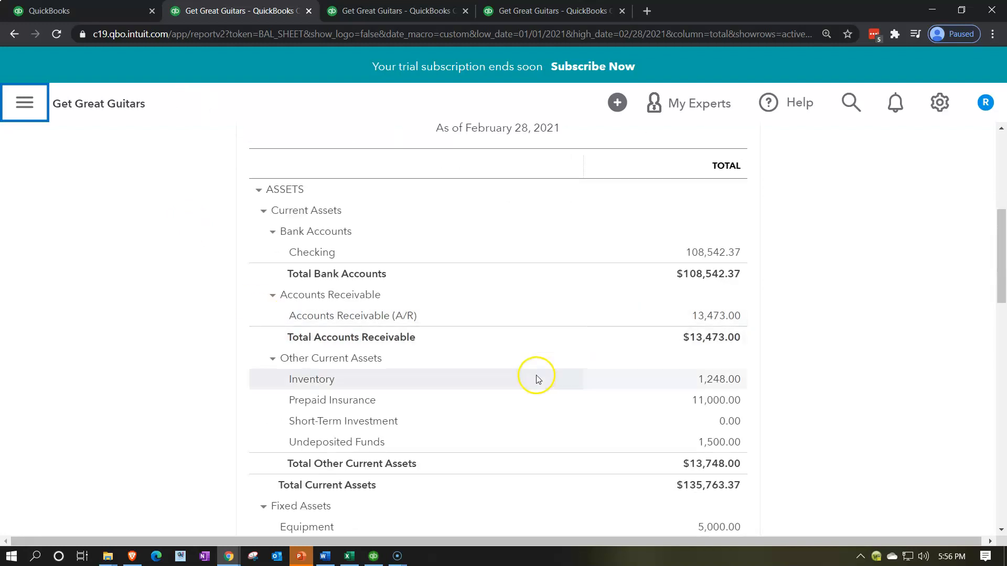
# Step: Switch to QuickBooks Desktop and collapse the Open Windows sidebar on the home page
pyautogui.moveTo(375, 557)
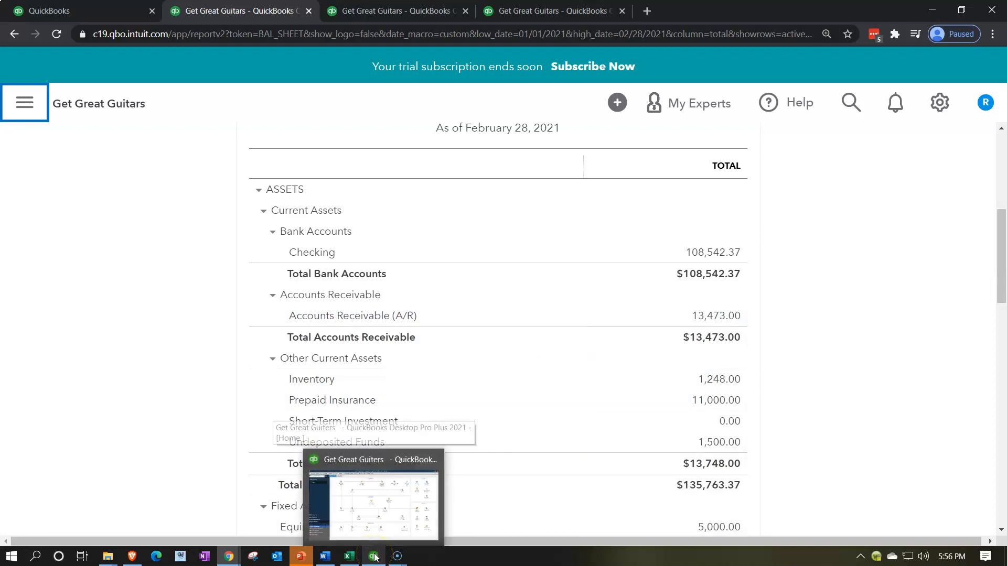
pyautogui.click(375, 557)
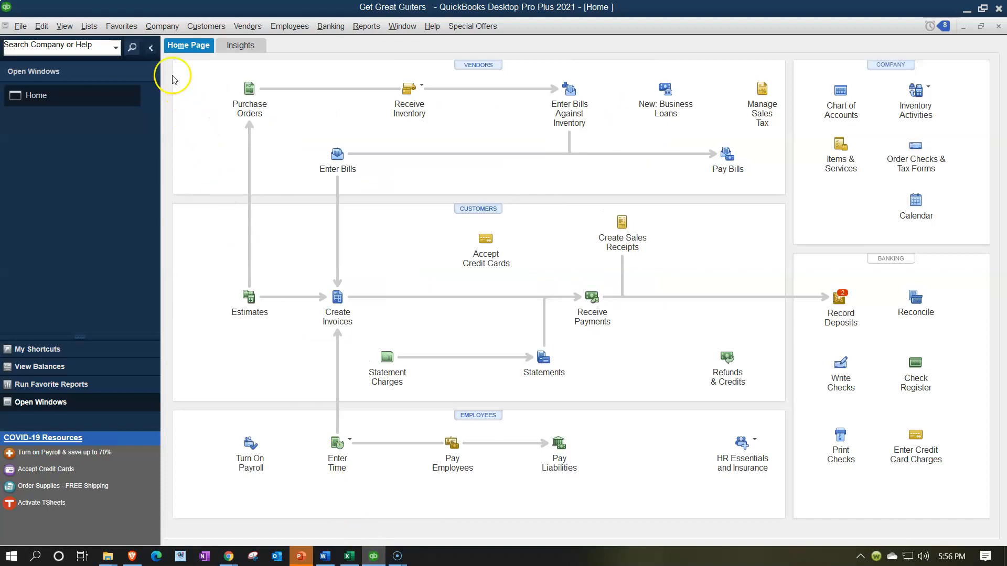
pyautogui.click(151, 48)
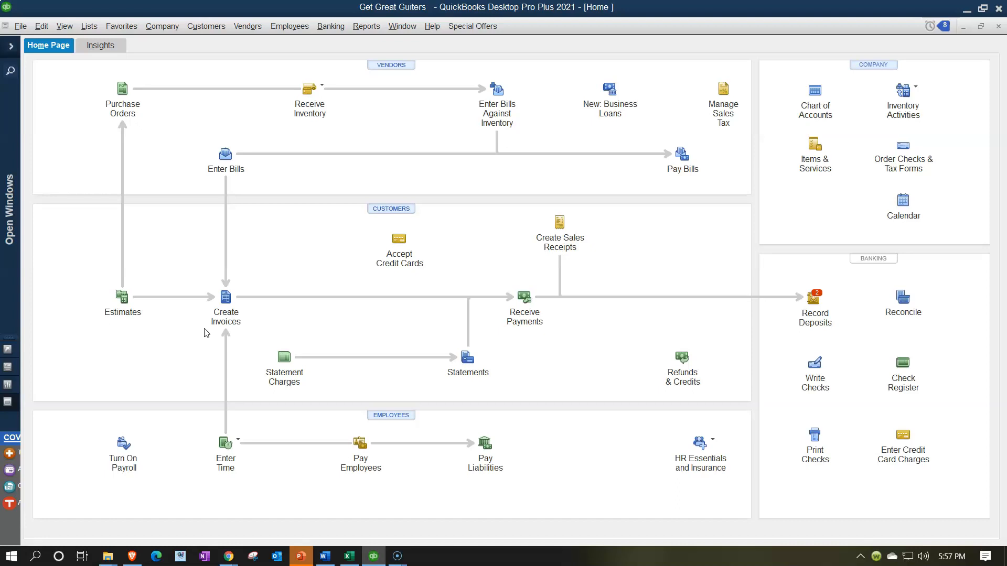
# Step: Switch to the Excel adjusting entry worksheet and select the AJE 3 entry in cells B9:D14 to review it
pyautogui.click(349, 557)
pyautogui.scroll(-1, 256, 373)
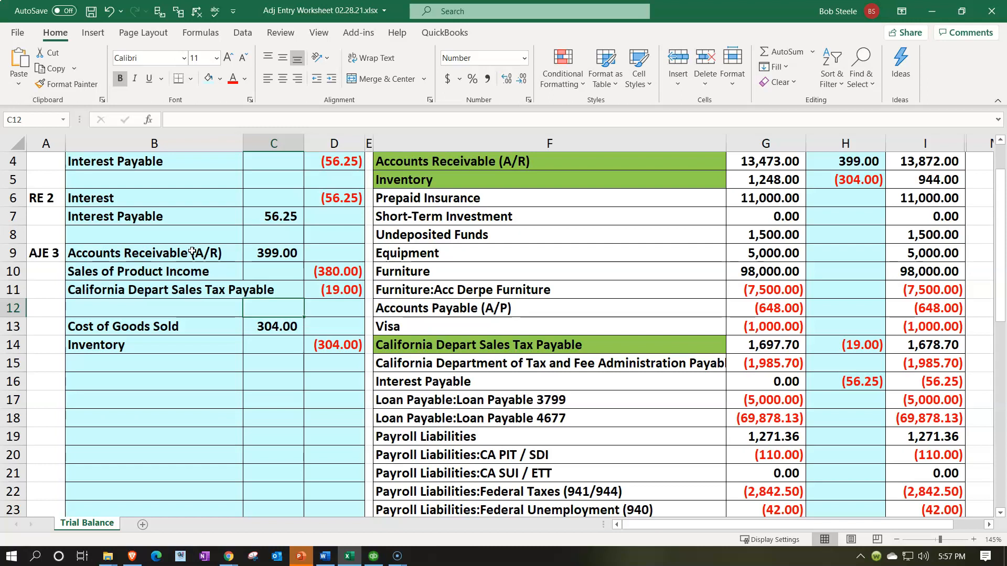
pyautogui.moveTo(192, 252); pyautogui.dragTo(342, 338)
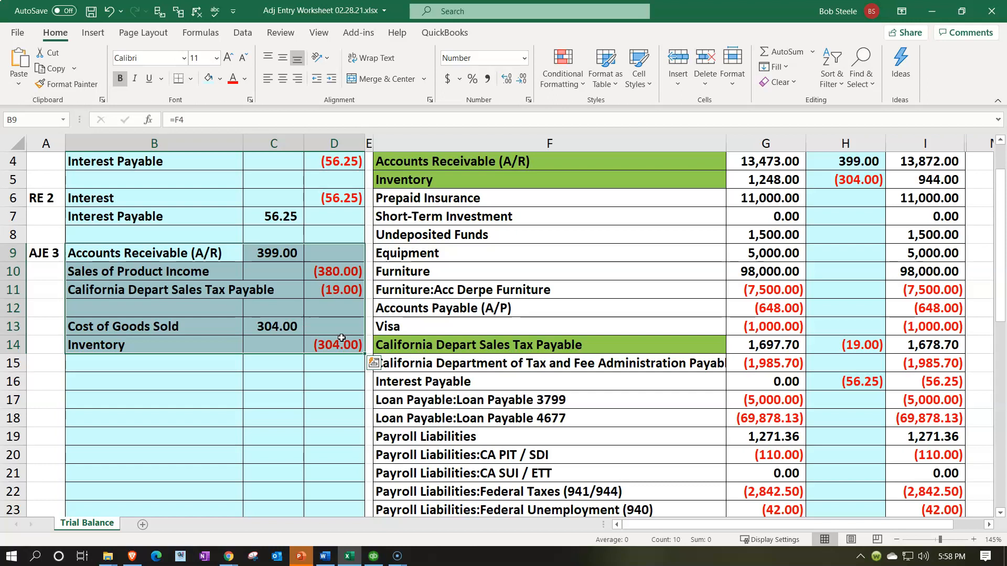
# Step: Return to the Profit and Loss report in Chrome and set its report period to 03/01/2021 through 03/05/2021
pyautogui.click(231, 552)
pyautogui.click(268, 518)
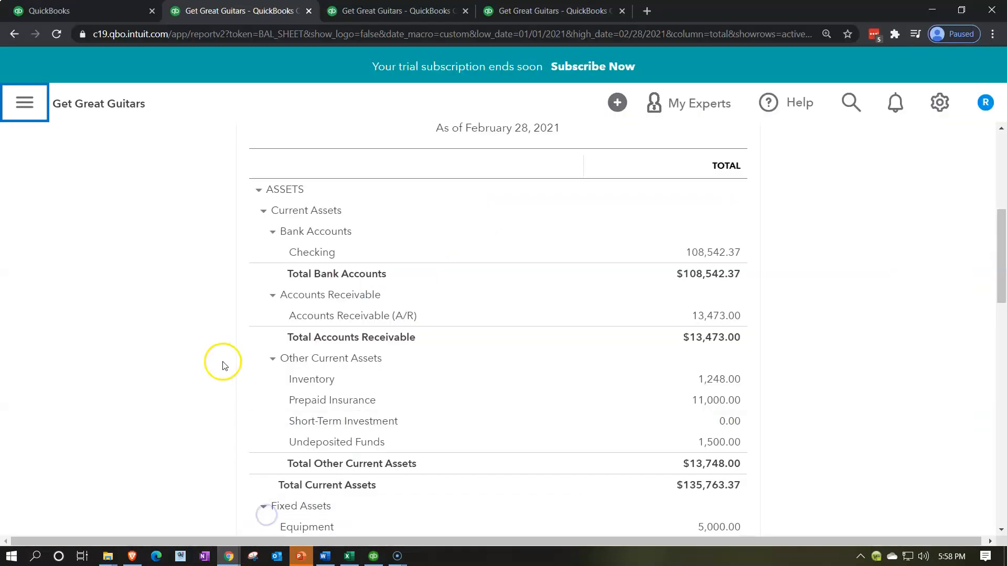
pyautogui.click(380, 11)
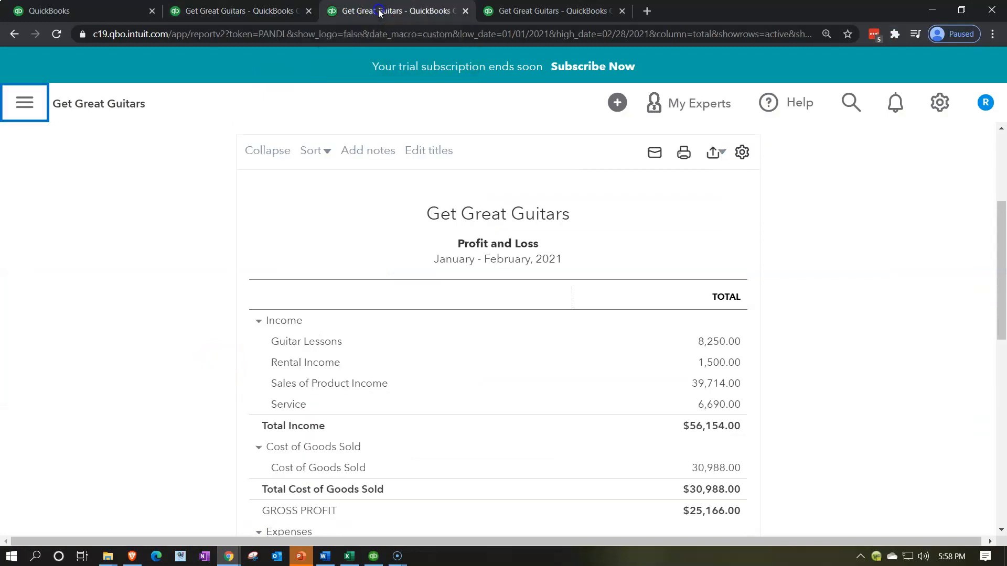
pyautogui.scroll(4, 241, 330)
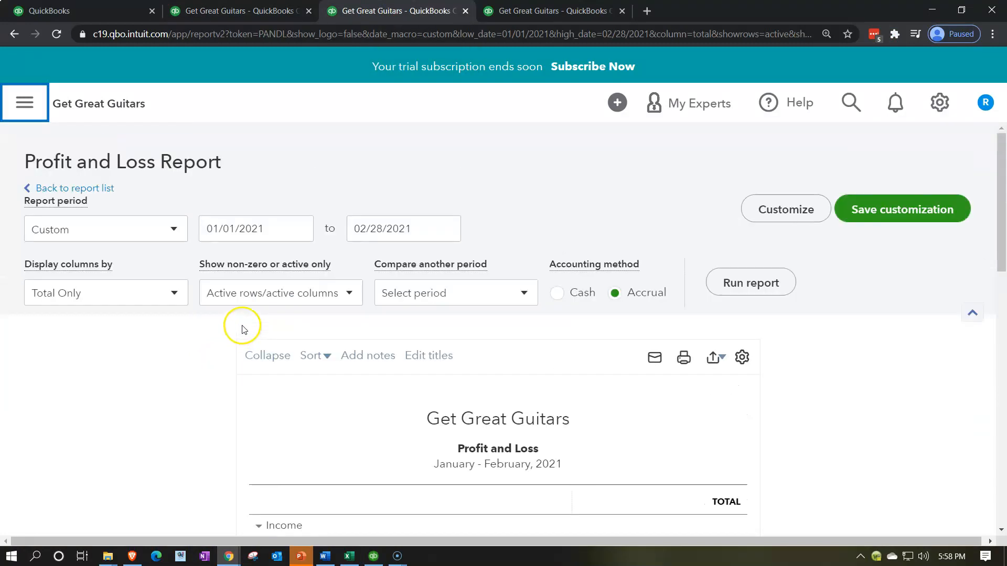
pyautogui.click(284, 233)
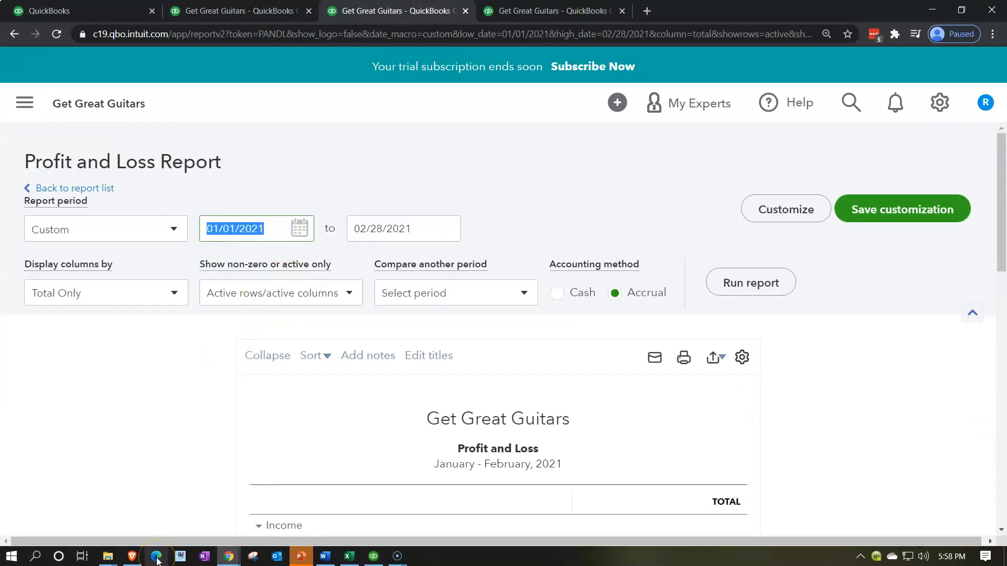
pyautogui.write('0')
pyautogui.write('3/01/2021')
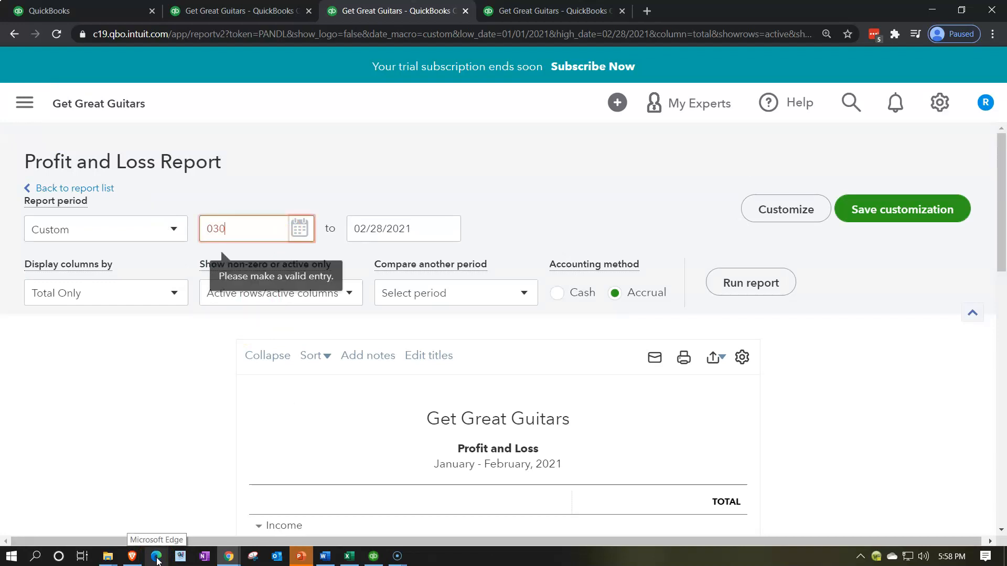
pyautogui.press('Tab')
pyautogui.write('03/05/2021')
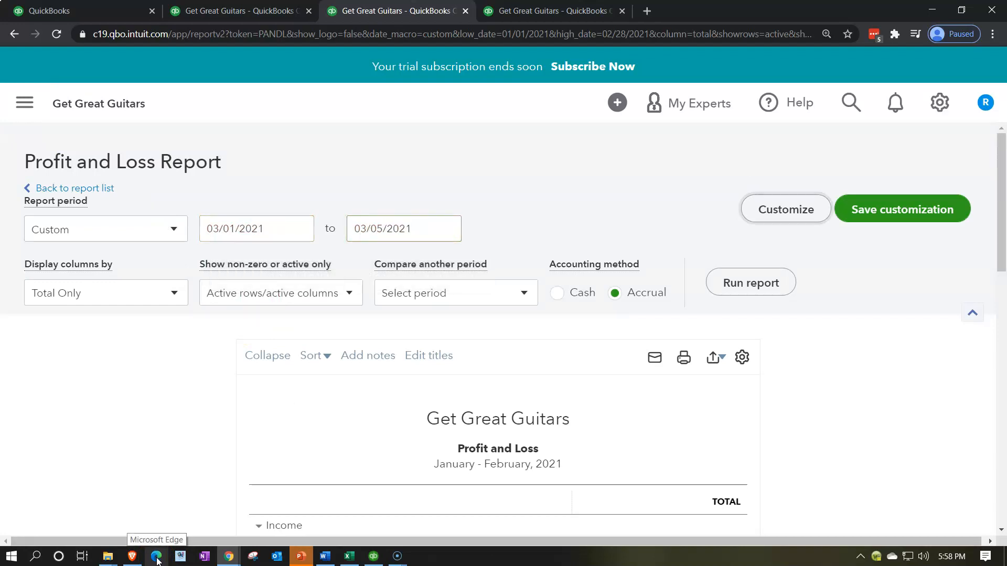
pyautogui.press('Tab')
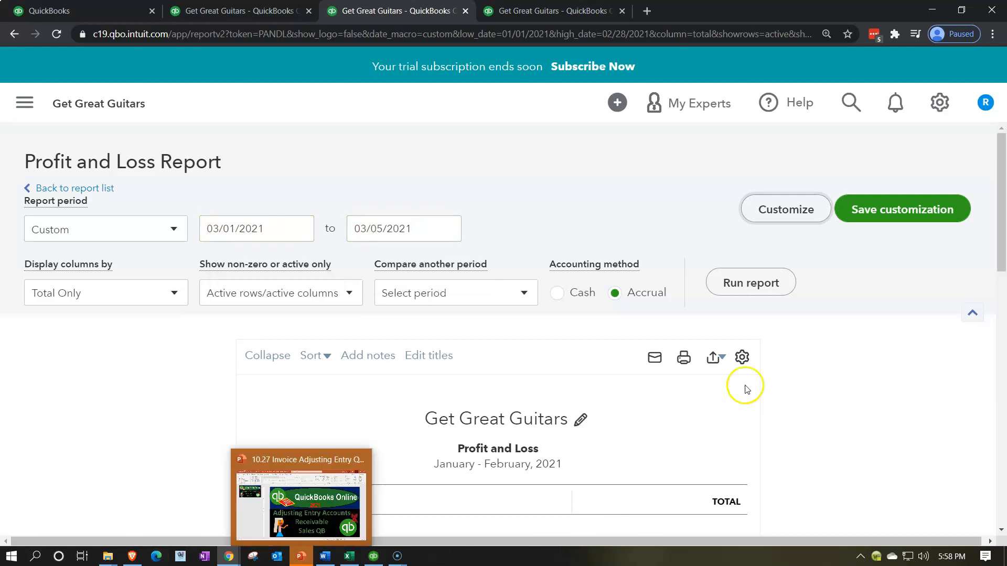
# Step: Run the Profit and Loss report for the set period and switch to the Excel adjusting entry worksheet to compare AJE 3
pyautogui.click(753, 291)
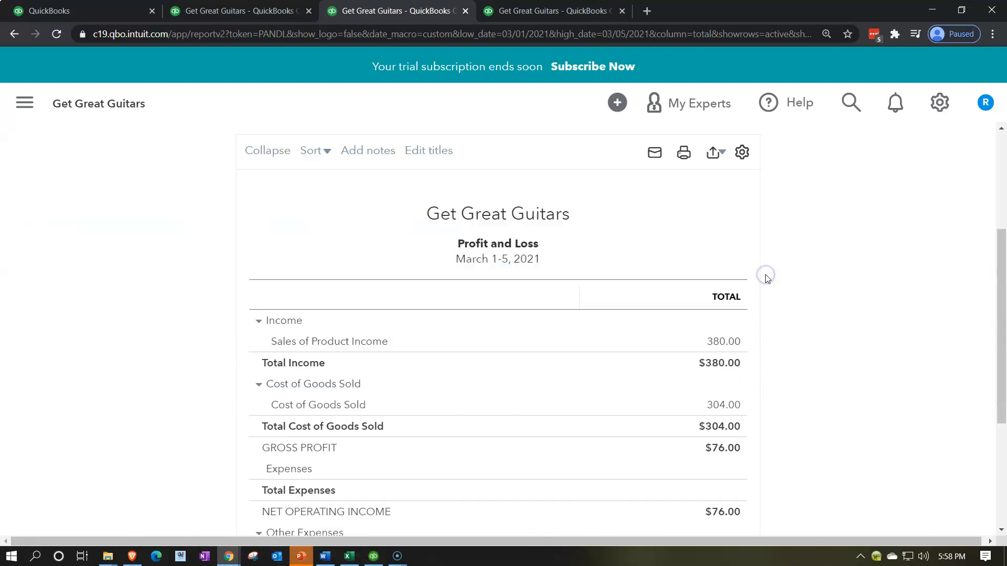
pyautogui.scroll(-1, 766, 275)
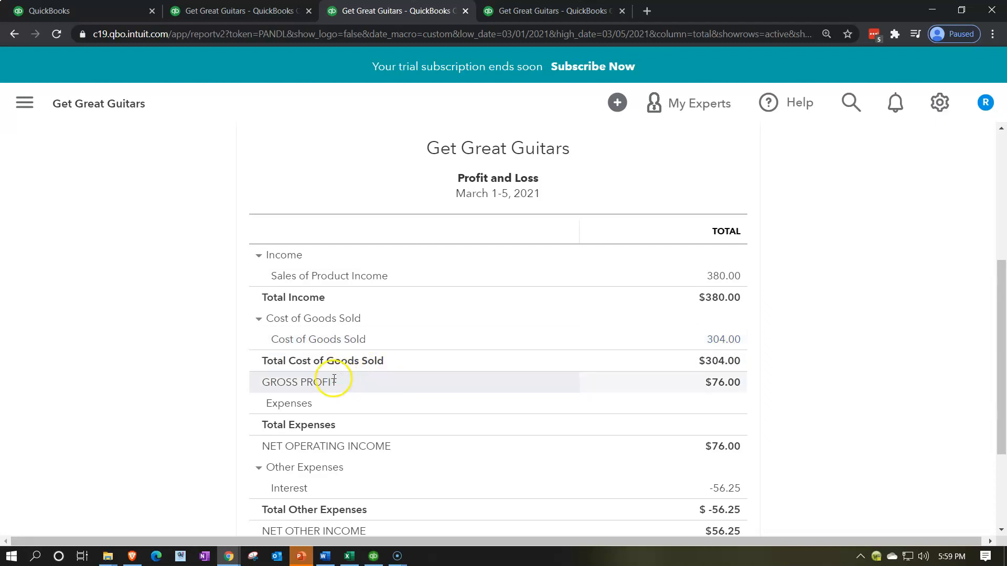
pyautogui.click(349, 556)
pyautogui.click(273, 400)
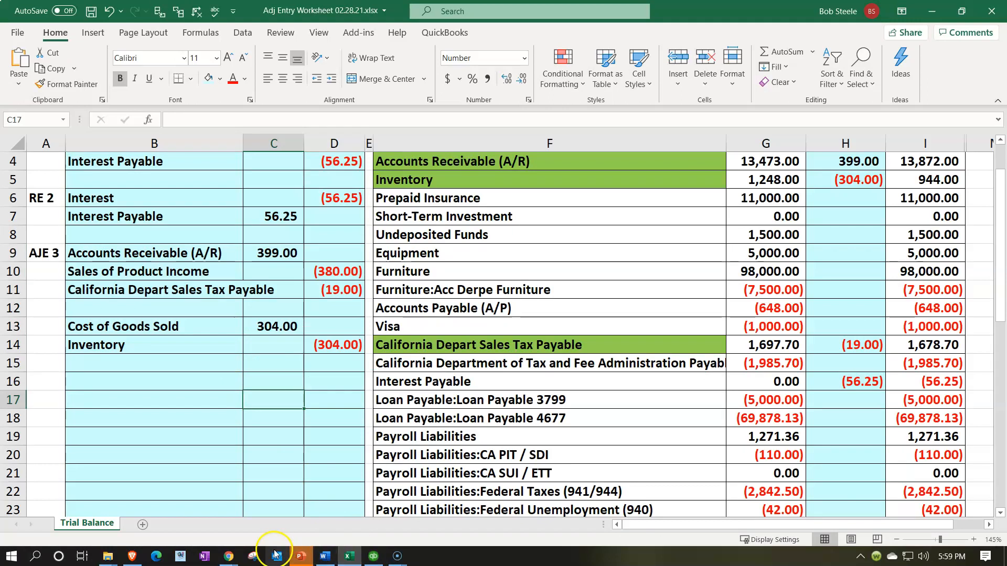
# Step: Return to Chrome, drill down on Sales of Product Income and open the 03/05/2021 Anderson Guitars invoice to examine its totals
pyautogui.moveTo(229, 556)
pyautogui.click(280, 523)
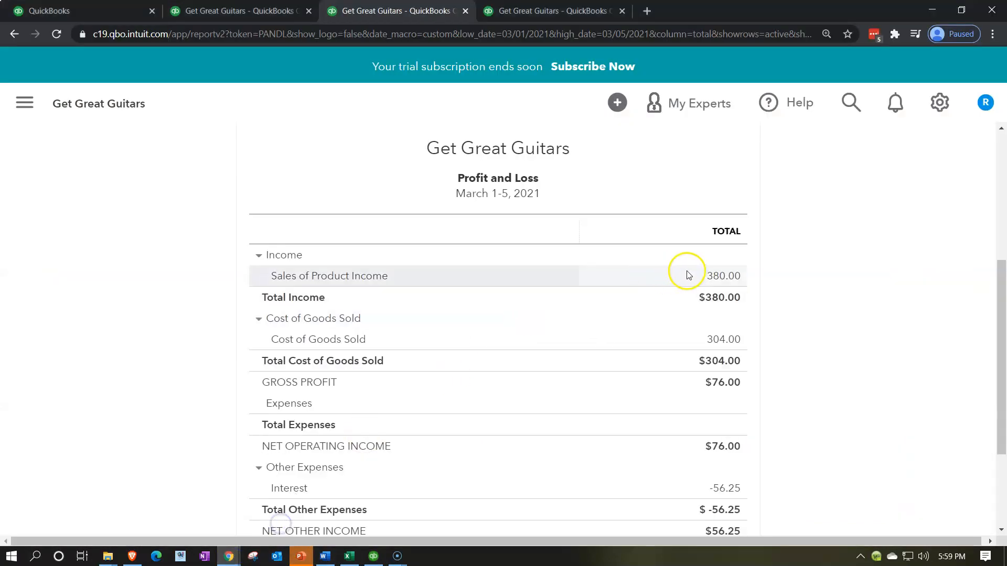
pyautogui.click(722, 276)
pyautogui.scroll(-3, 720, 278)
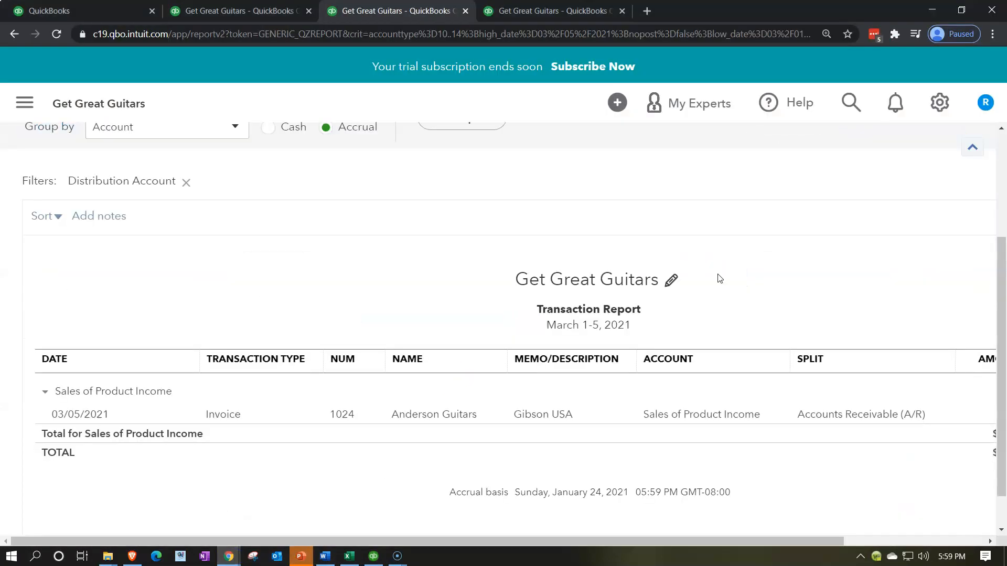
pyautogui.moveTo(692, 536); pyautogui.dragTo(831, 536)
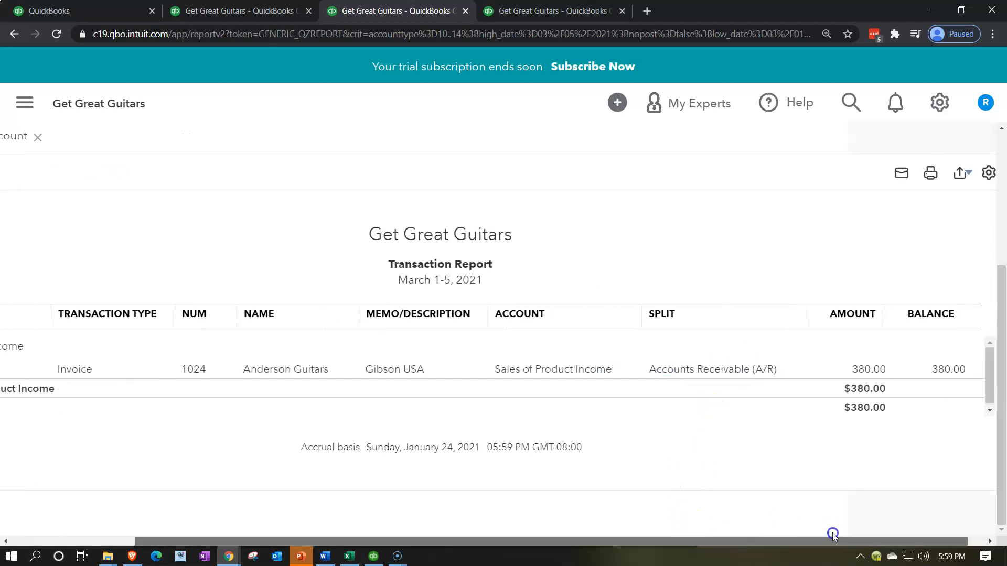
pyautogui.click(844, 370)
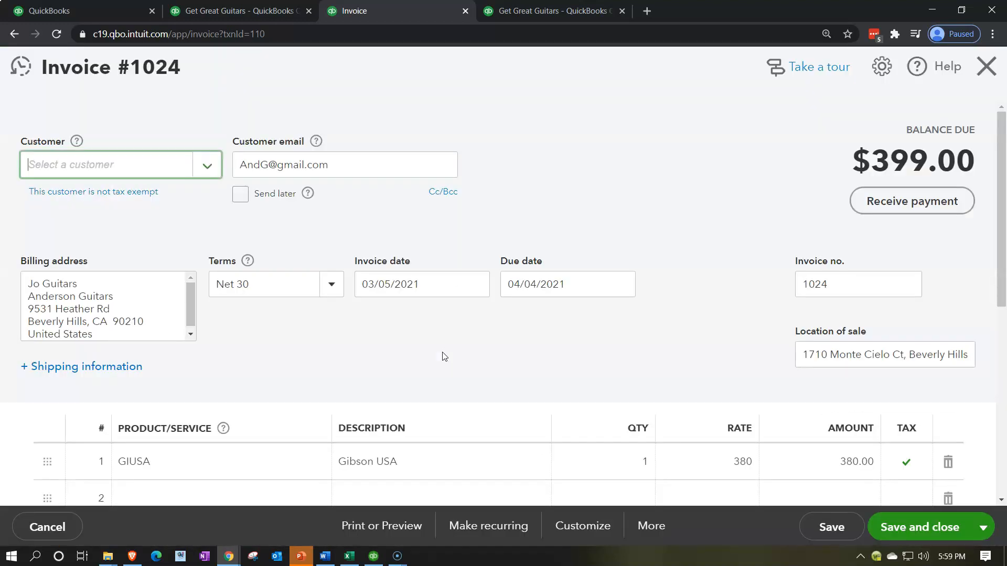
pyautogui.hotkey('ctrl', '-')
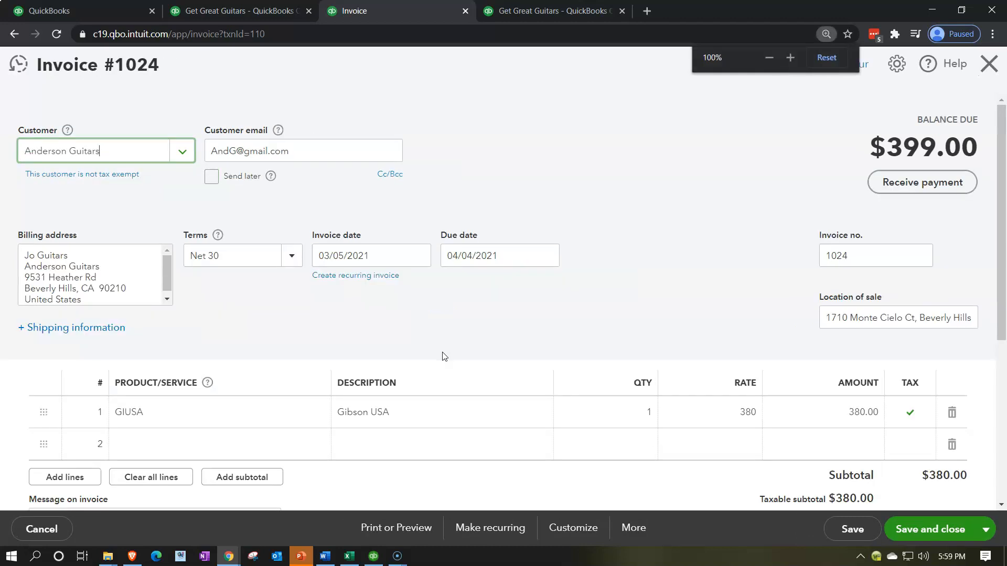
pyautogui.scroll(-3, 444, 356)
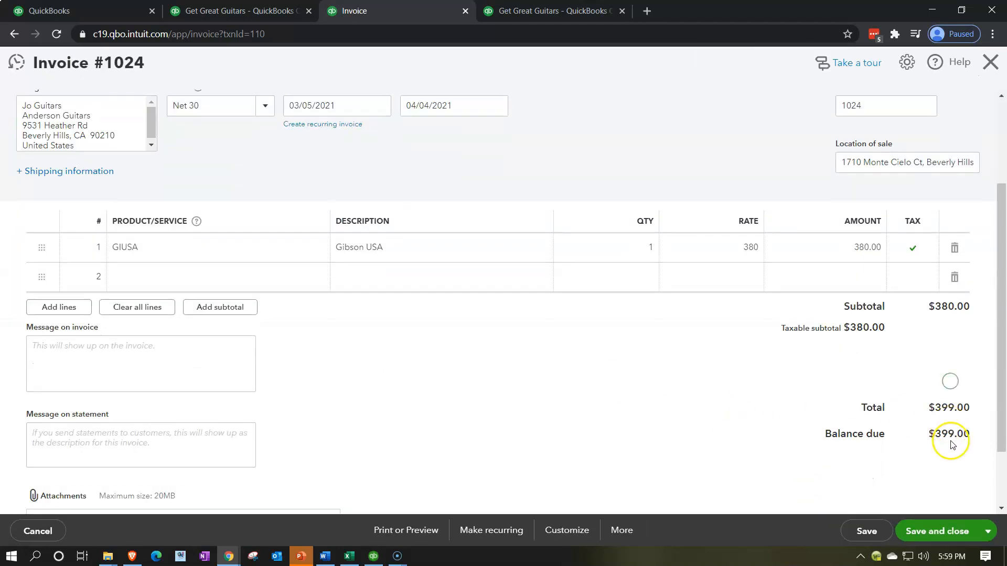
# Step: Compare the invoice's total and subtotal with the Accounts Receivable and Sales of Product Income lines of AJE 3 in Excel
pyautogui.click(349, 556)
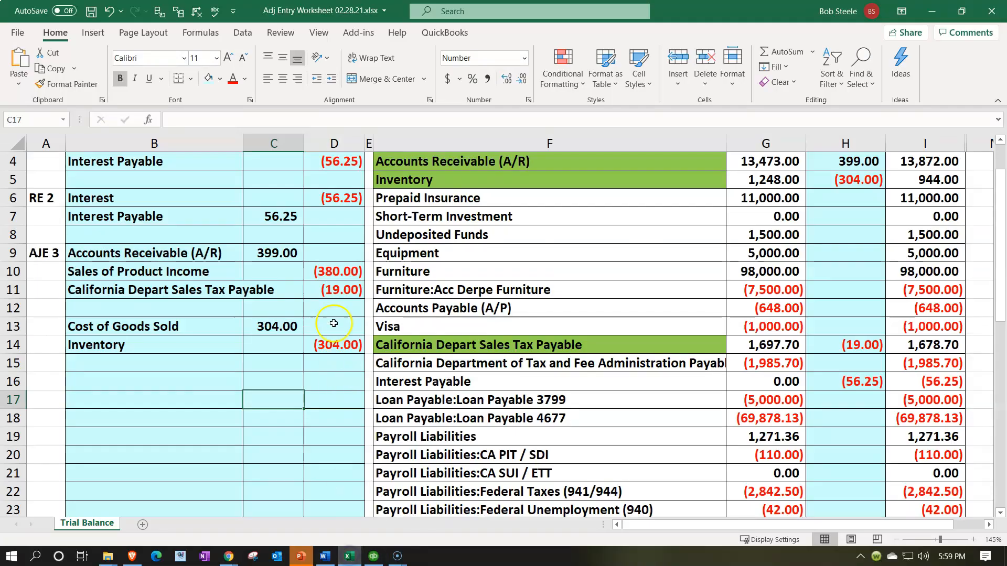
pyautogui.moveTo(216, 256); pyautogui.dragTo(266, 254)
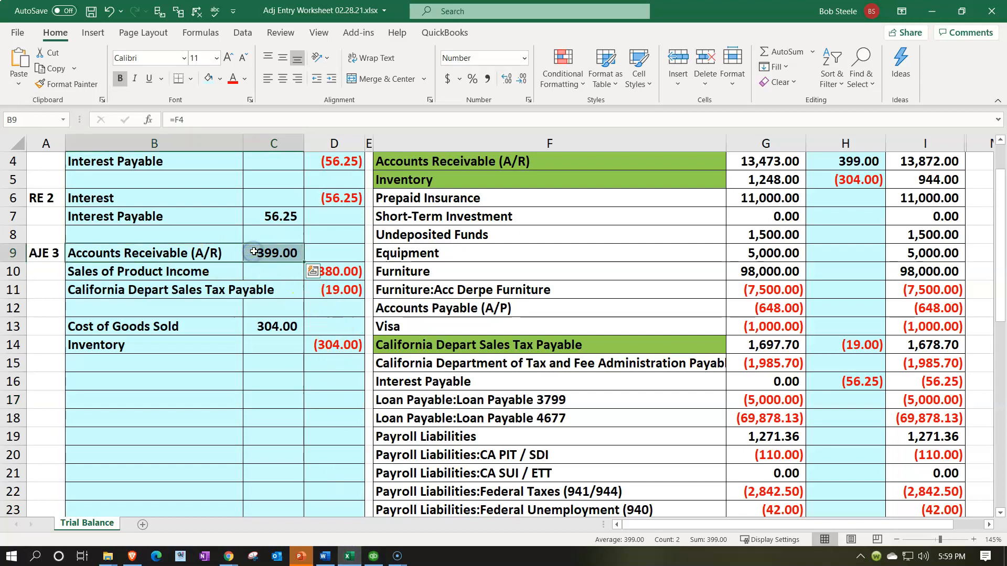
pyautogui.click(349, 556)
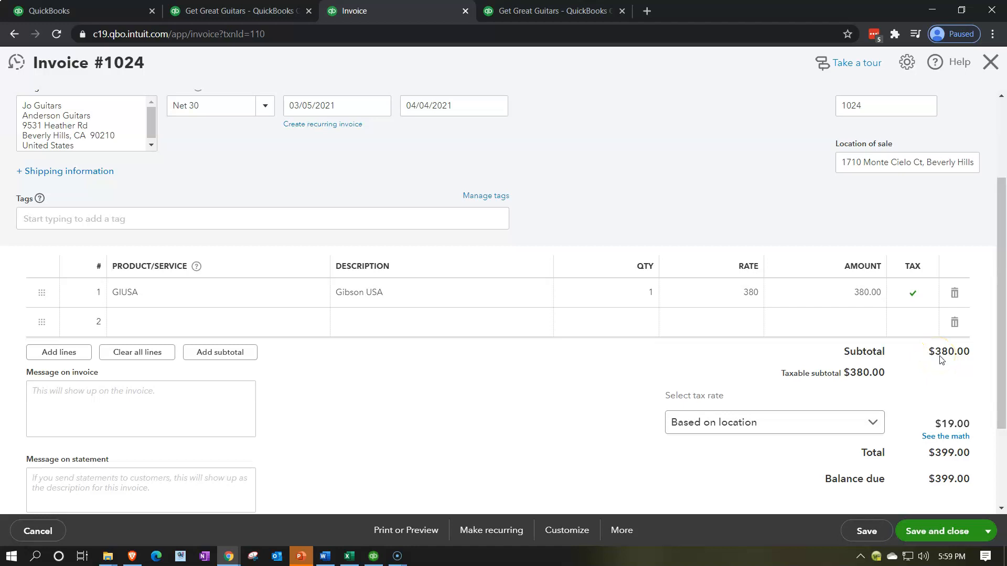
pyautogui.click(357, 556)
pyautogui.moveTo(218, 270); pyautogui.dragTo(339, 265)
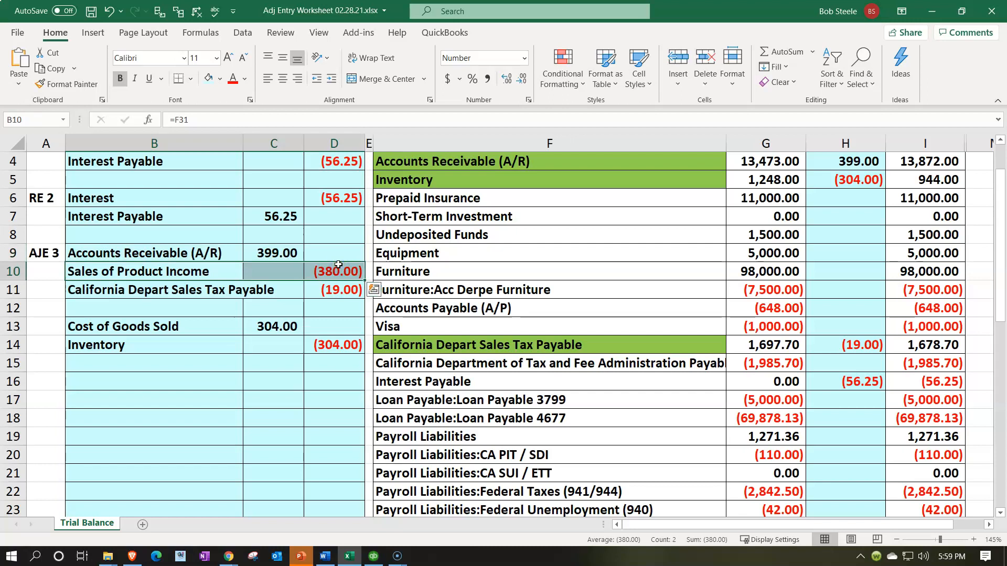
# Step: Select the California Depart Sales Tax Payable line of AJE 3 and check it against the sales tax on the invoice in Chrome
pyautogui.click(220, 291)
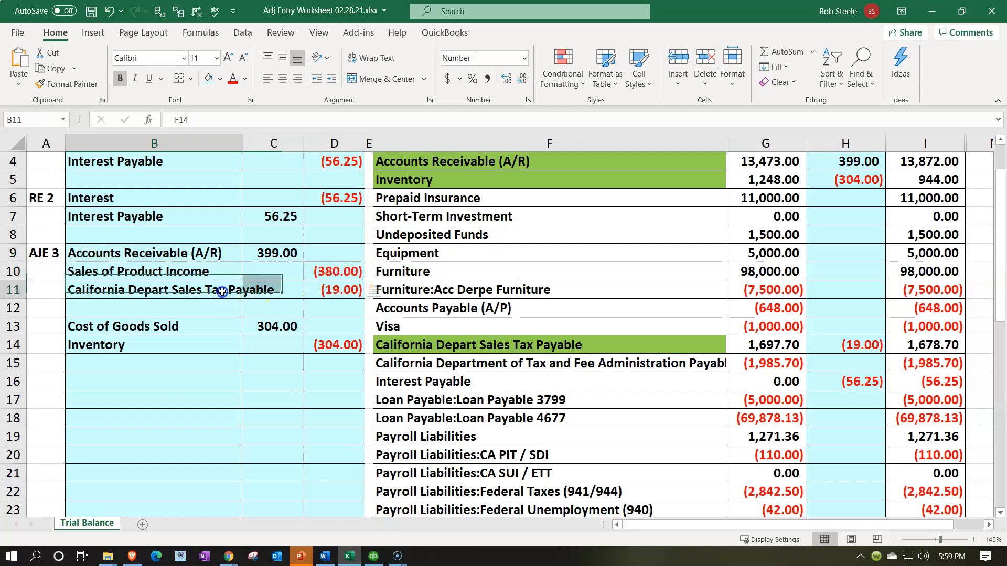
pyautogui.click(373, 556)
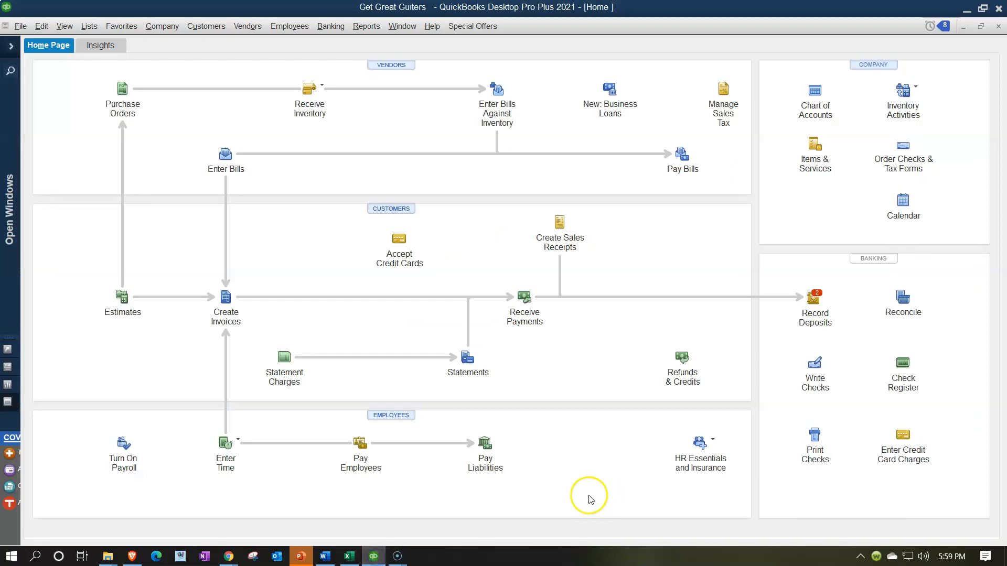
pyautogui.click(349, 556)
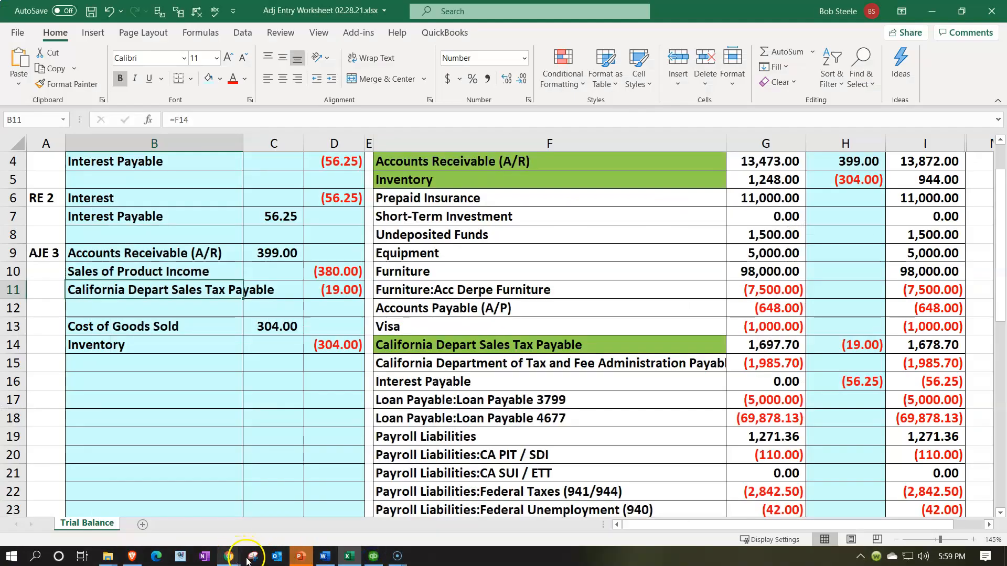
pyautogui.click(349, 556)
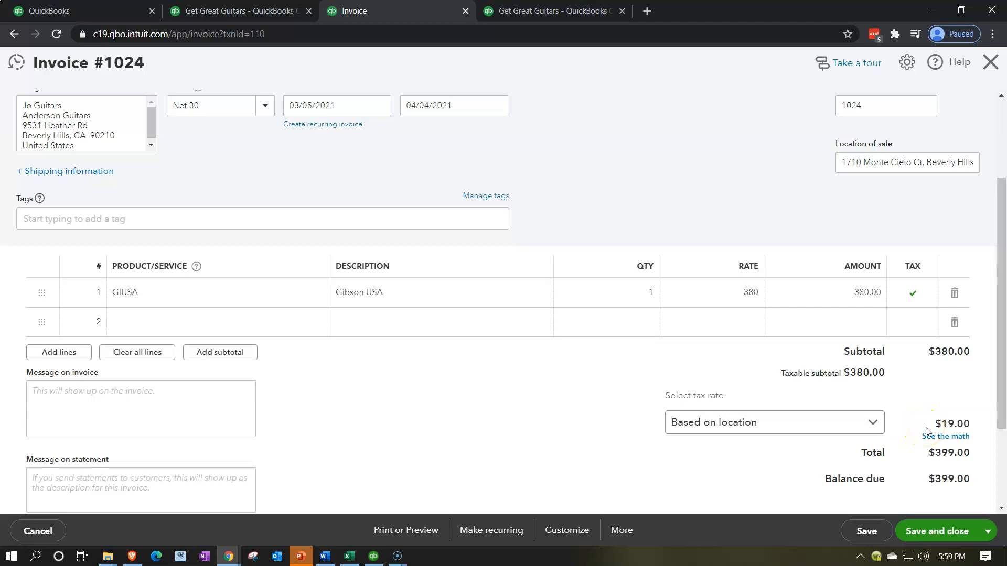
# Step: Switch to Excel and select the Cost of Goods Sold and Inventory lines of AJE 3 in rows 13 and 14
pyautogui.click(349, 556)
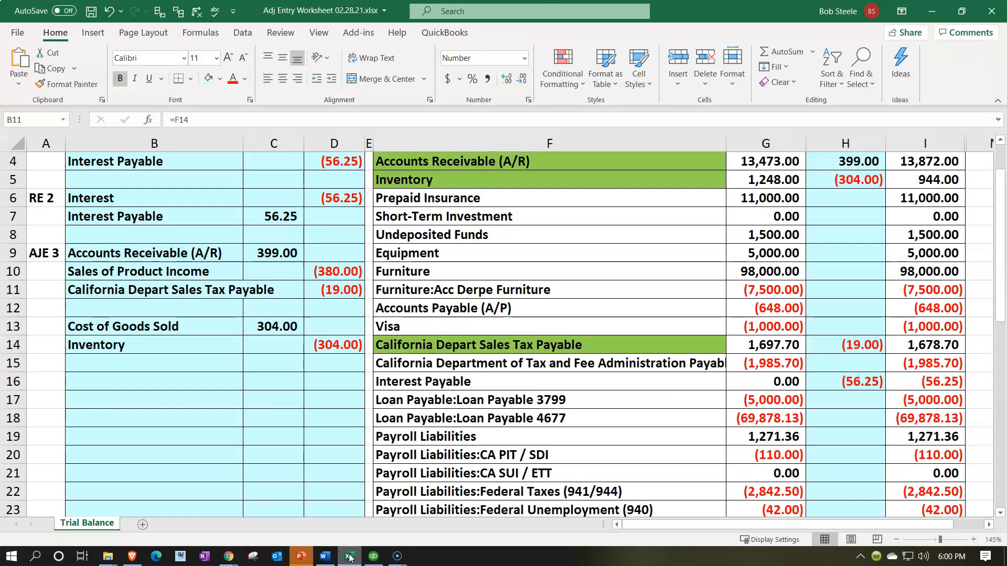
pyautogui.moveTo(221, 327); pyautogui.dragTo(336, 346)
pyautogui.click(234, 352)
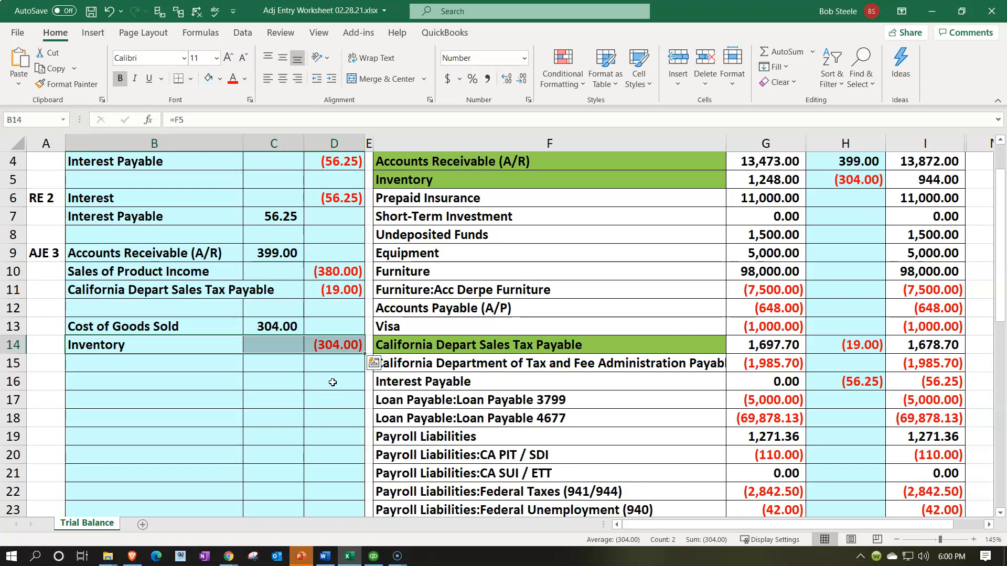
# Step: Select the ADJ 1 interest entry in B3:D4 and the sales part of AJE 3 in B9:D11 to compare them
pyautogui.scroll(1, 332, 382)
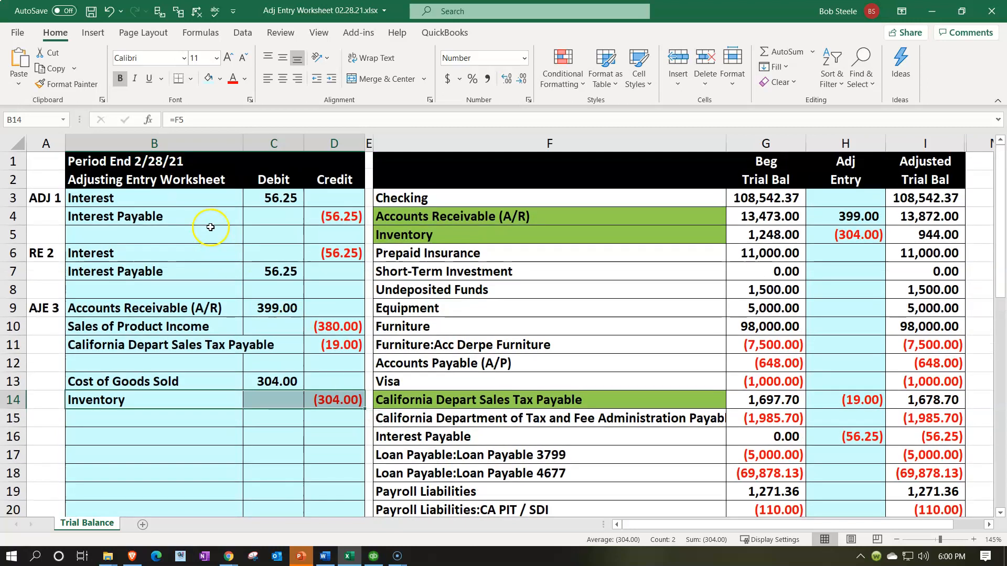
pyautogui.moveTo(187, 195); pyautogui.dragTo(310, 212)
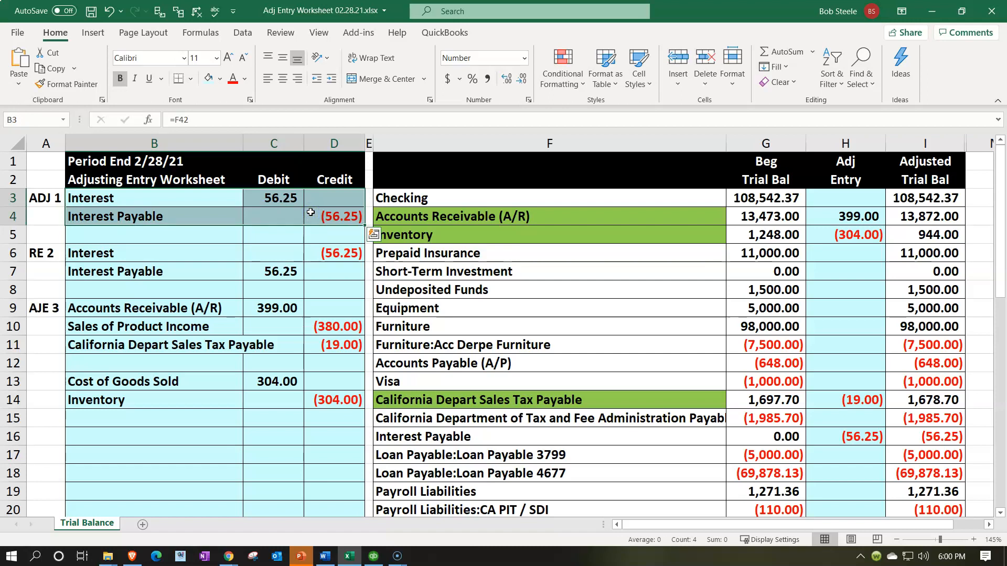
pyautogui.moveTo(207, 304); pyautogui.dragTo(324, 345)
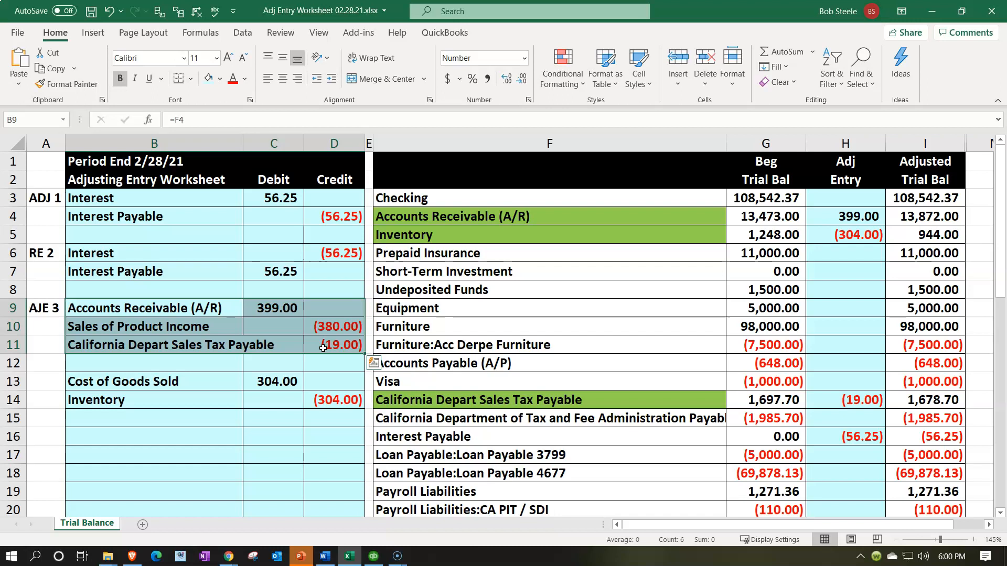
# Step: Examine the Accounts Receivable, sales tax payable and Inventory accounts of AJE 3 and the matching tax accounts in the trial balance
pyautogui.scroll(-2, 323, 348)
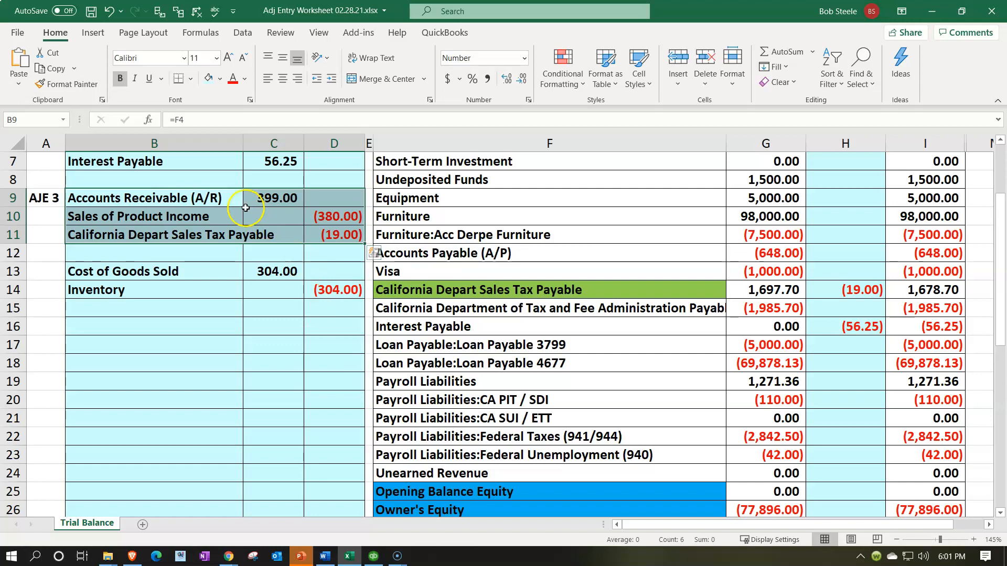
pyautogui.click(228, 200)
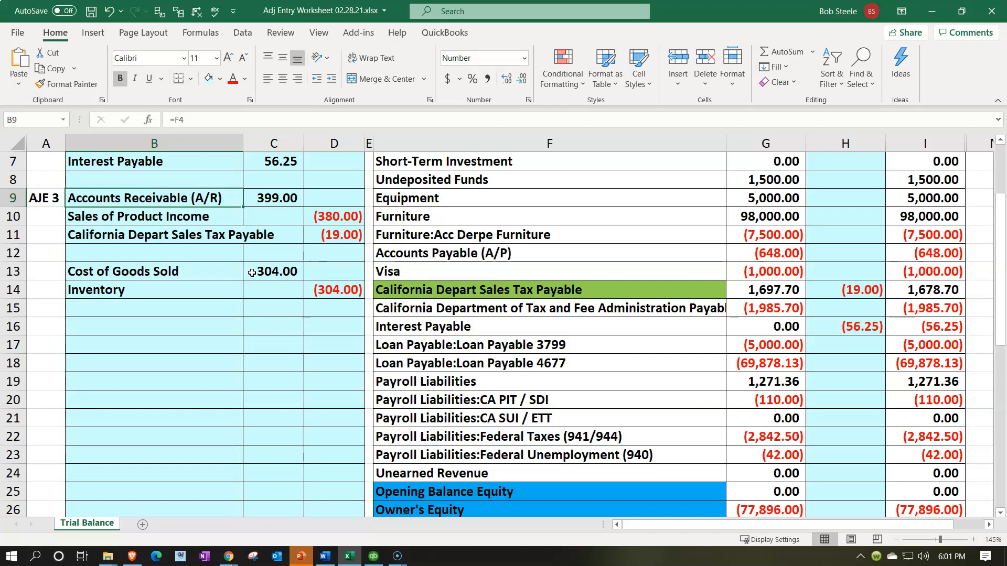
pyautogui.click(192, 238)
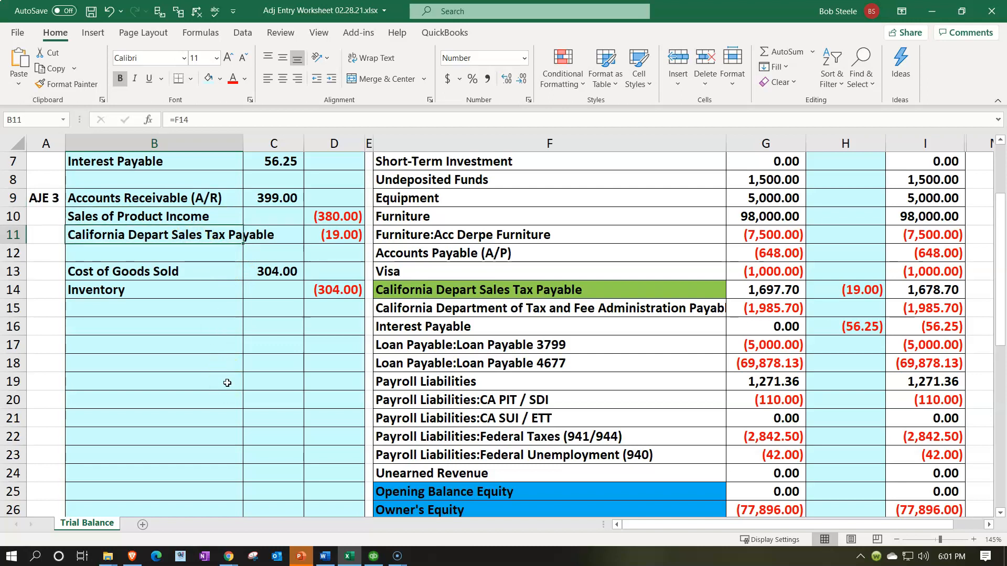
pyautogui.scroll(2, 227, 383)
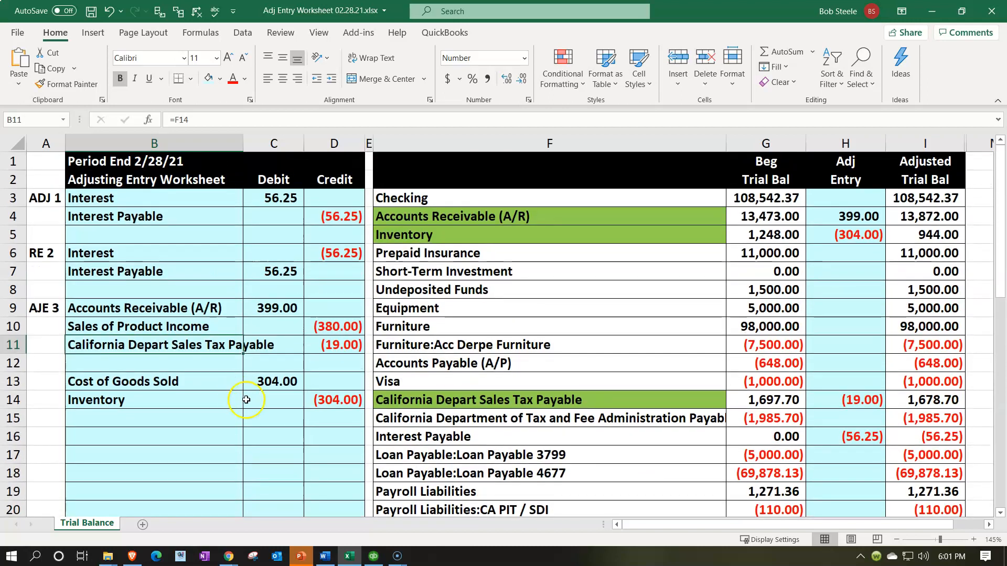
pyautogui.click(426, 419)
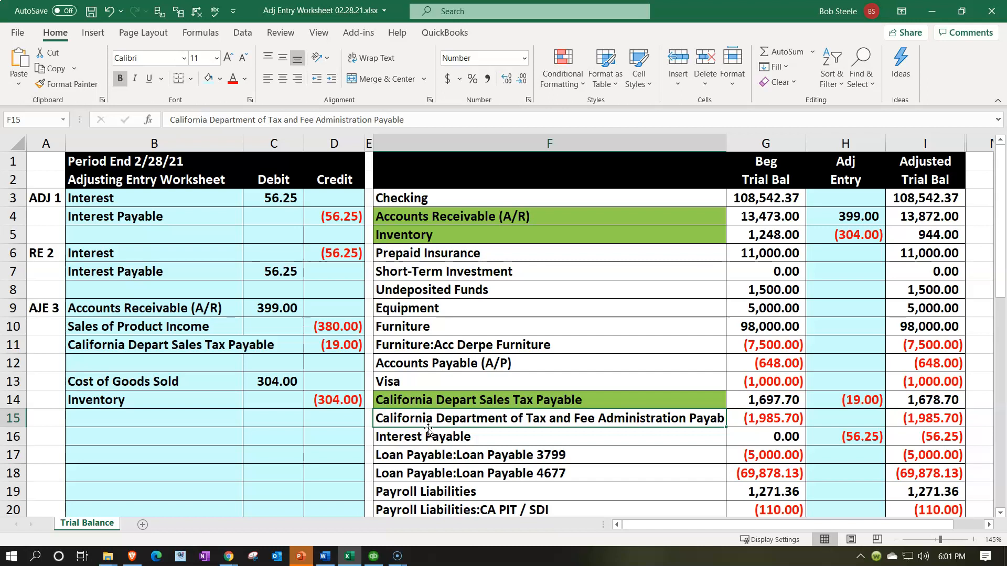
pyautogui.click(443, 398)
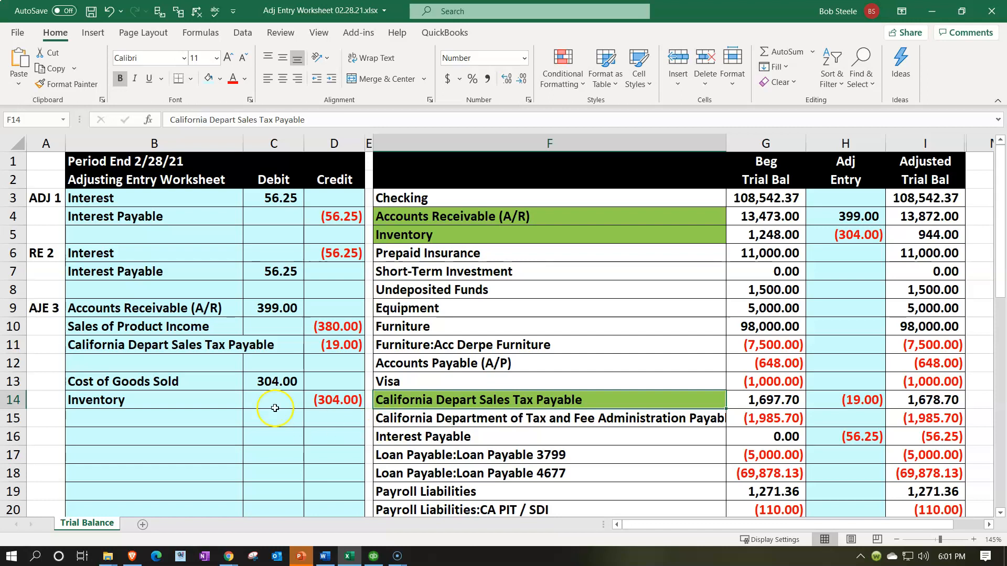
pyautogui.click(179, 400)
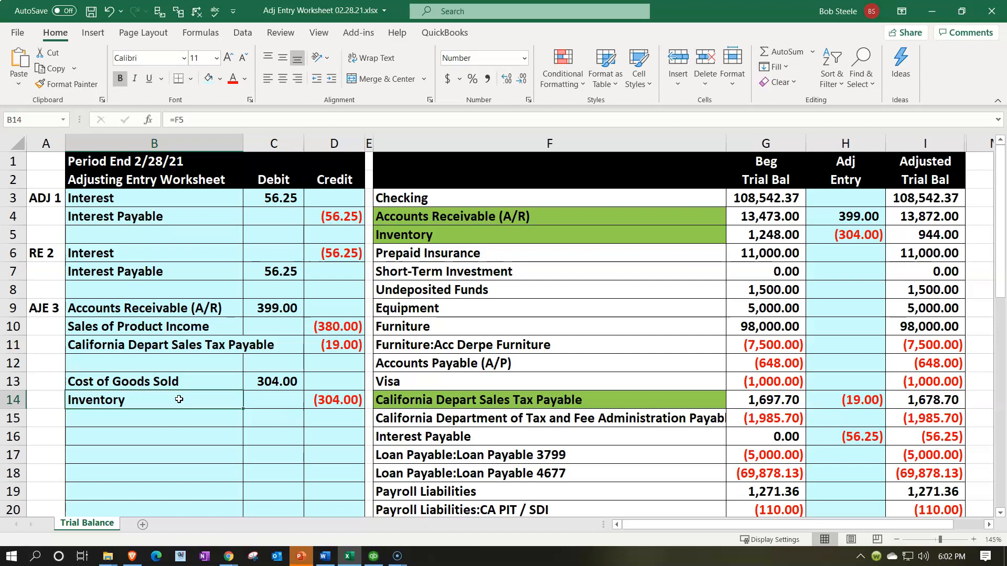
# Step: Switch to Chrome, close the invoice and open a new journal entry from the QuickBooks Online dashboard
pyautogui.click(349, 559)
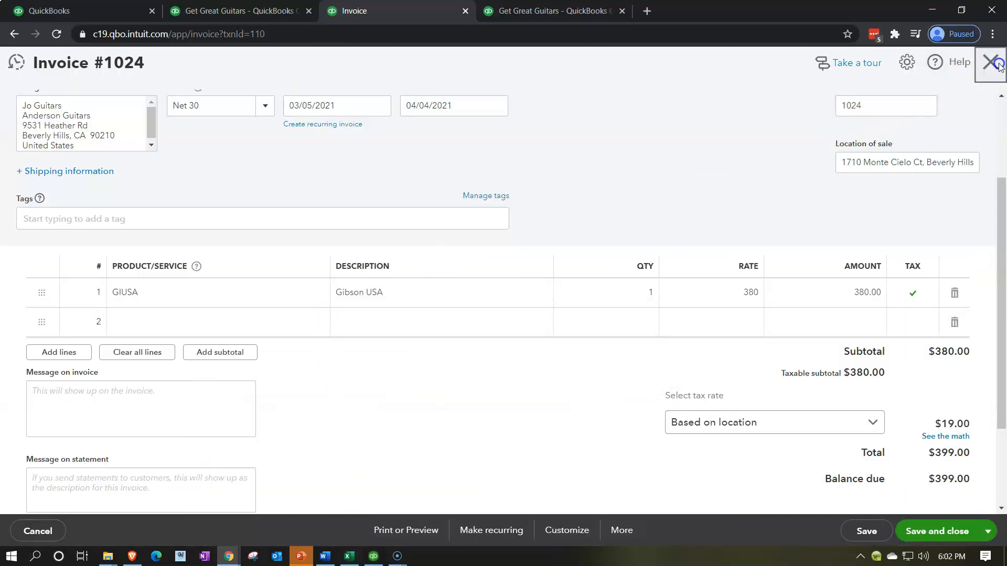
pyautogui.click(997, 63)
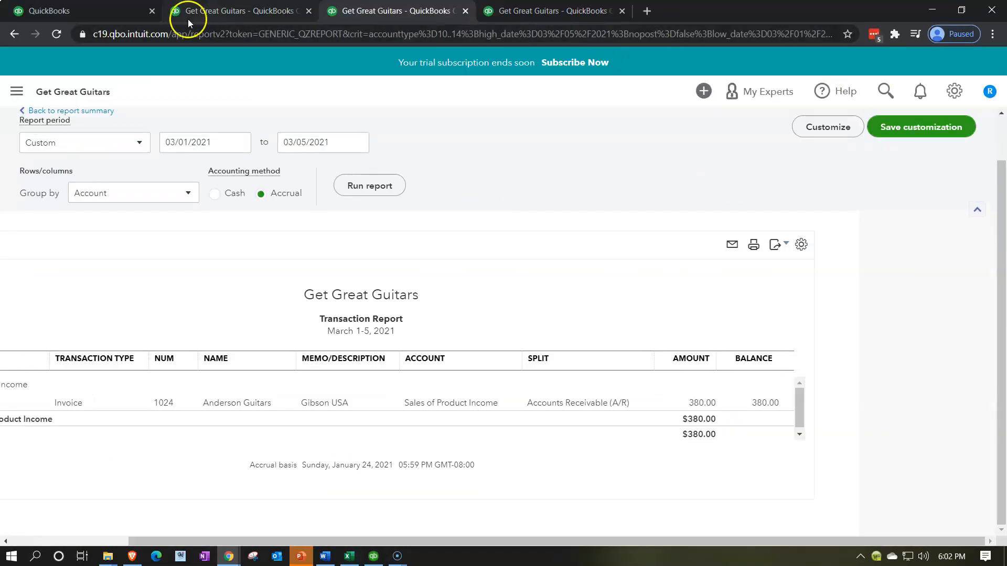
pyautogui.click(113, 12)
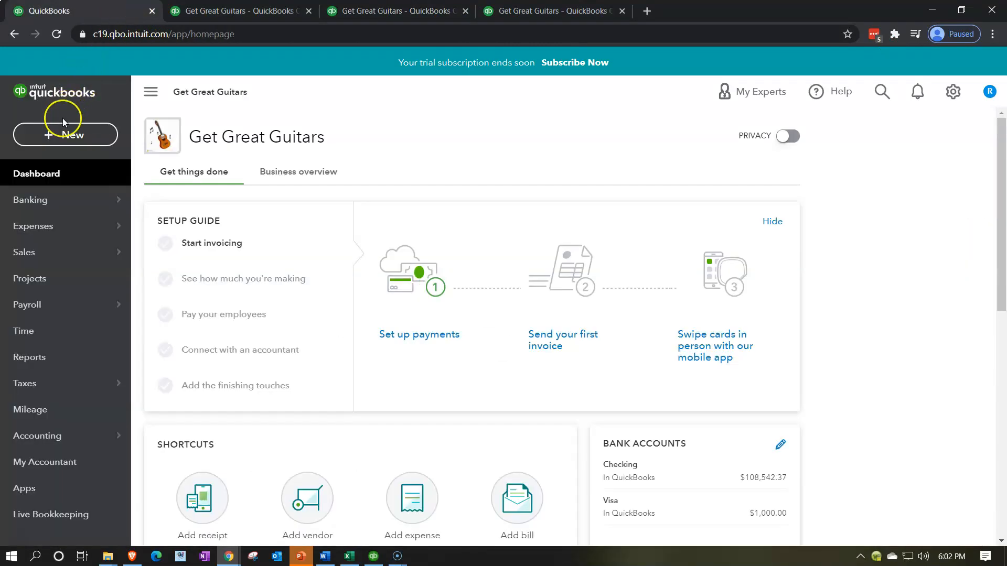
pyautogui.click(56, 136)
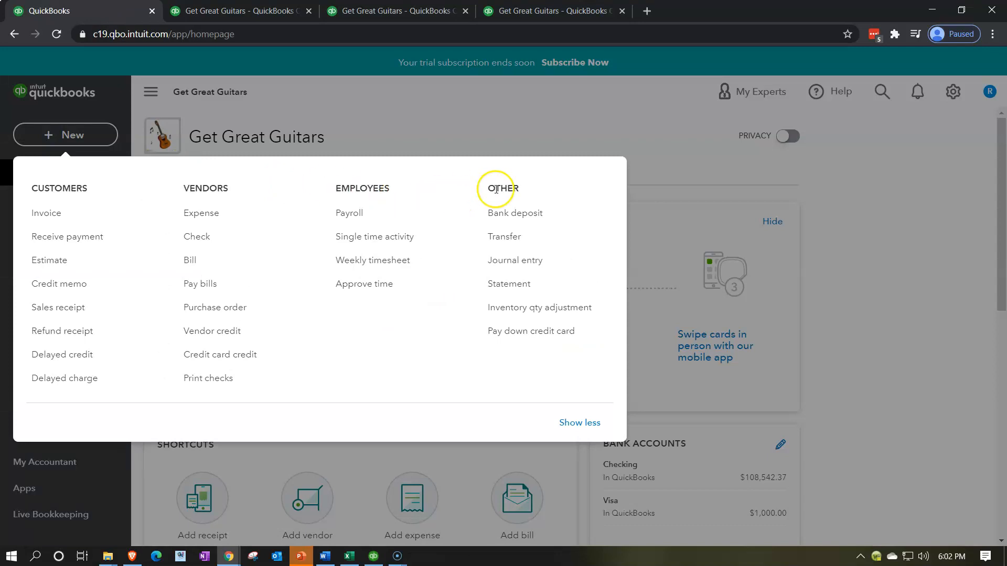
pyautogui.click(506, 261)
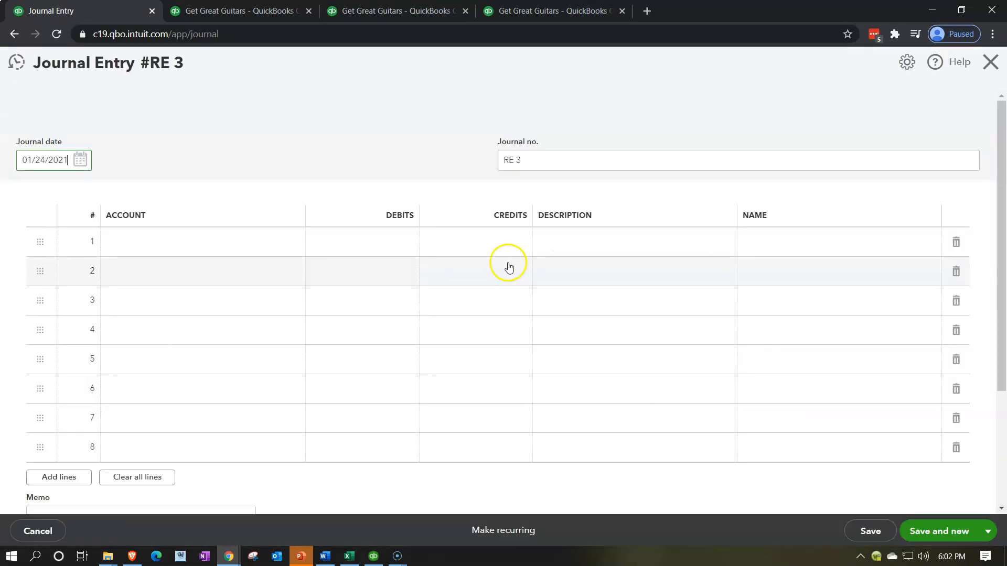
pyautogui.hotkey('ctrl', '+')
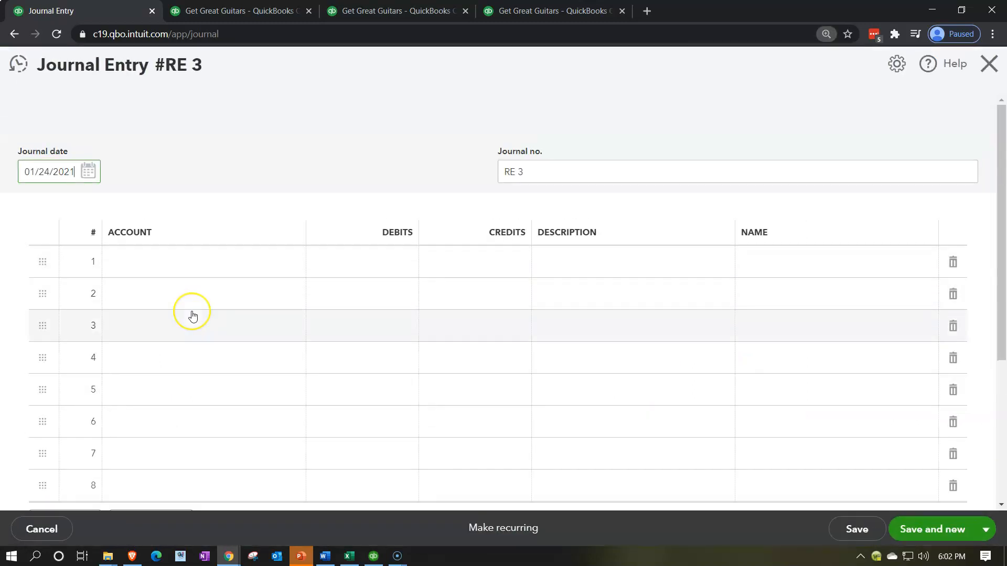
# Step: Set the journal date to 02/28/2021 and go to the first line of the entry
pyautogui.moveTo(85, 188); pyautogui.dragTo(27, 188)
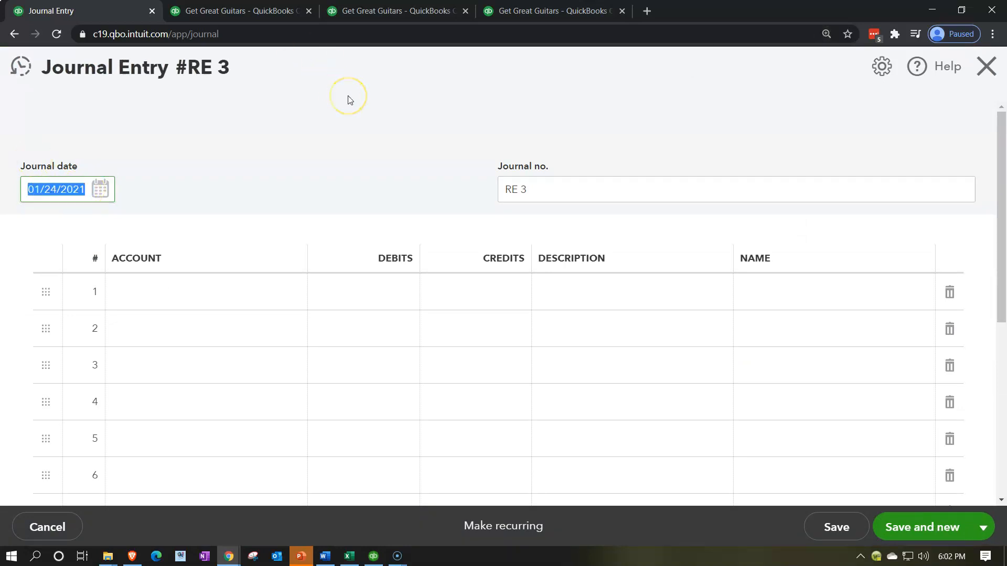
pyautogui.write('022821')
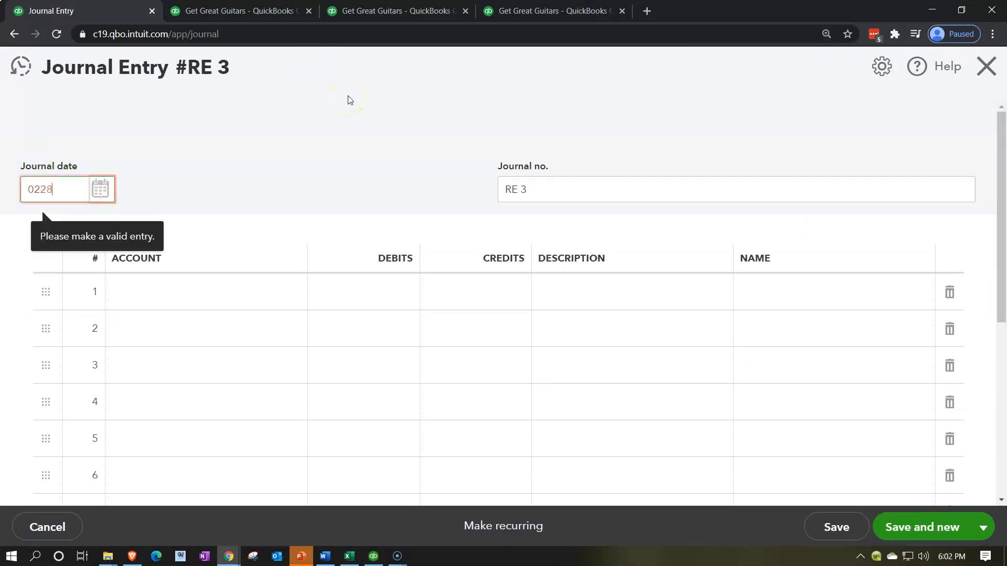
pyautogui.press('Tab')
pyautogui.press('Tab')
pyautogui.press('Tab')
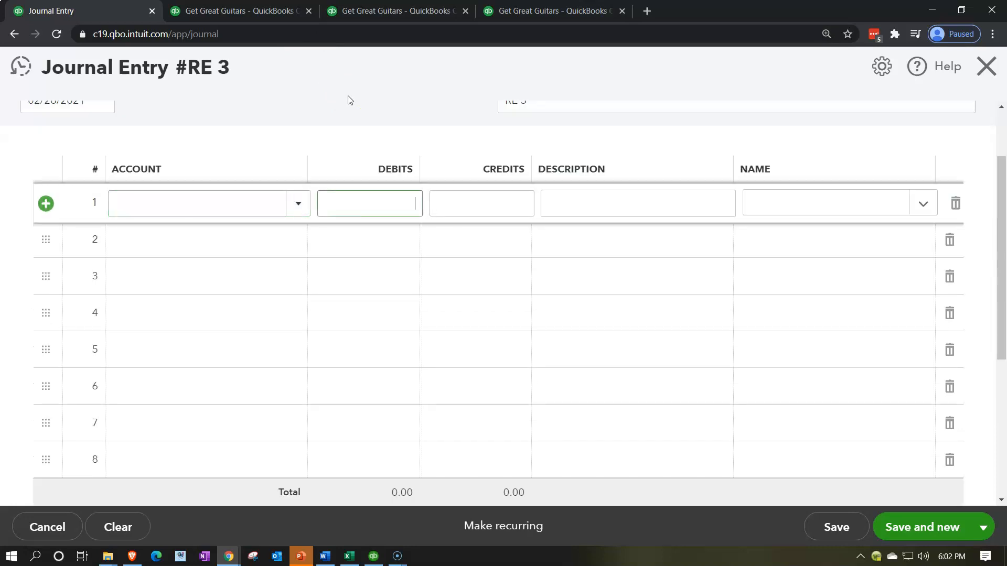
# Step: Enter Accounts Receivable (A/R) as the account on line 1 with a debit of 399.00
pyautogui.click(234, 202)
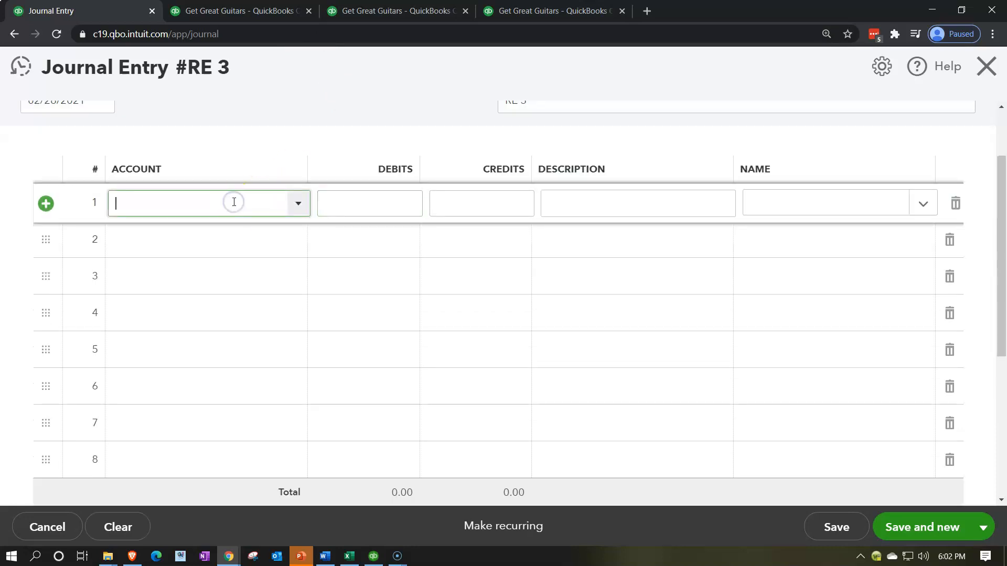
pyautogui.write('acc')
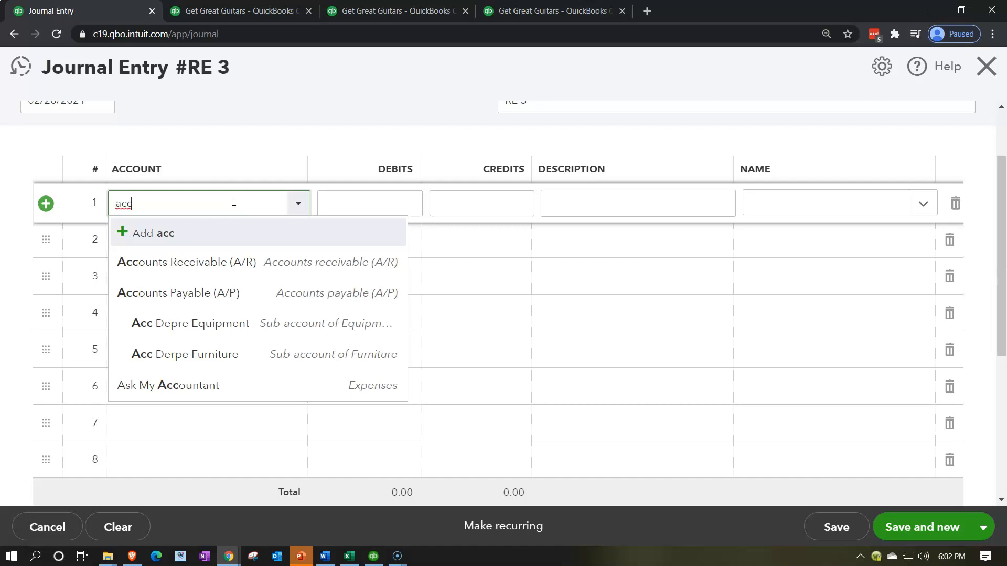
pyautogui.press('Tab')
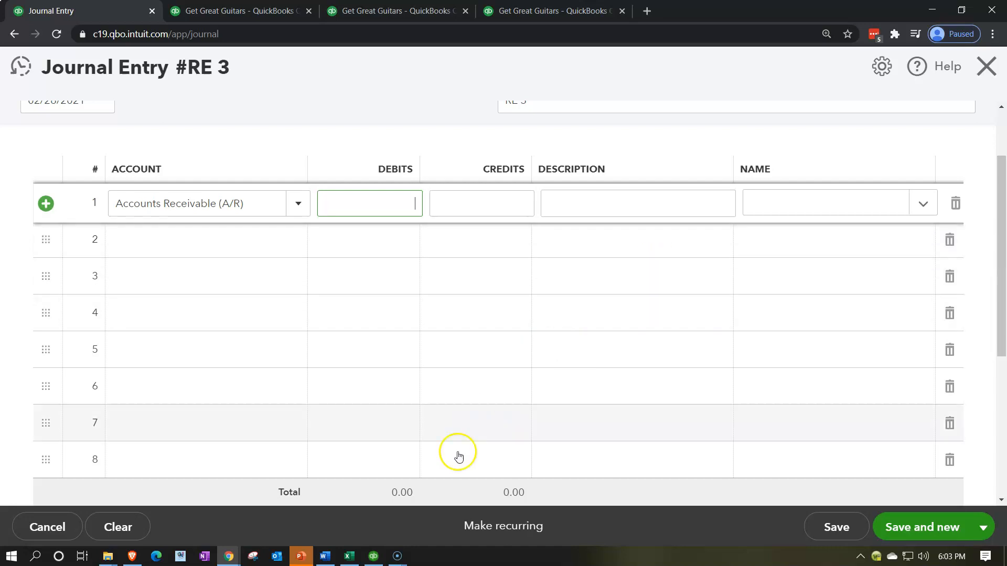
pyautogui.click(346, 557)
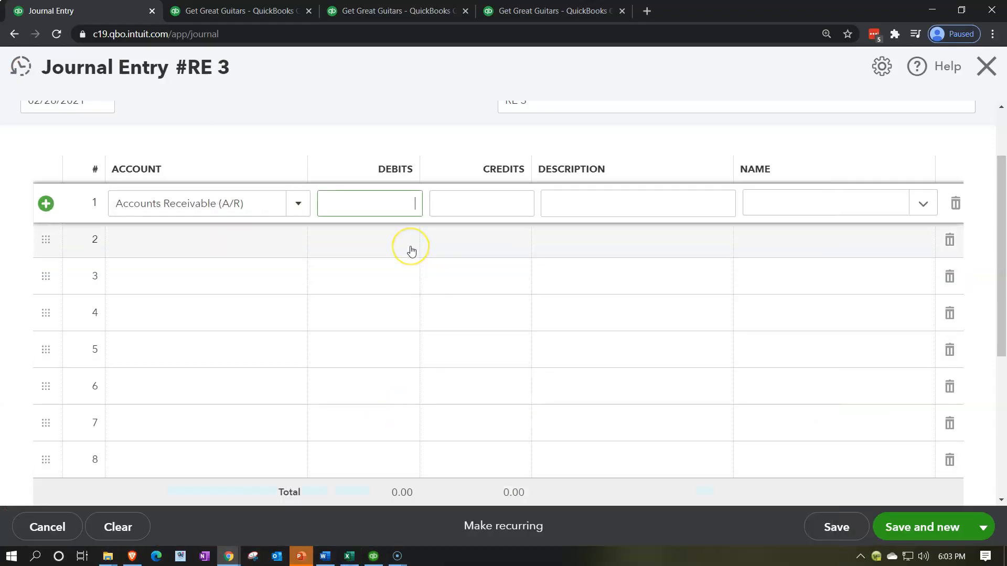
pyautogui.write('399')
pyautogui.press('Tab')
pyautogui.press('Tab')
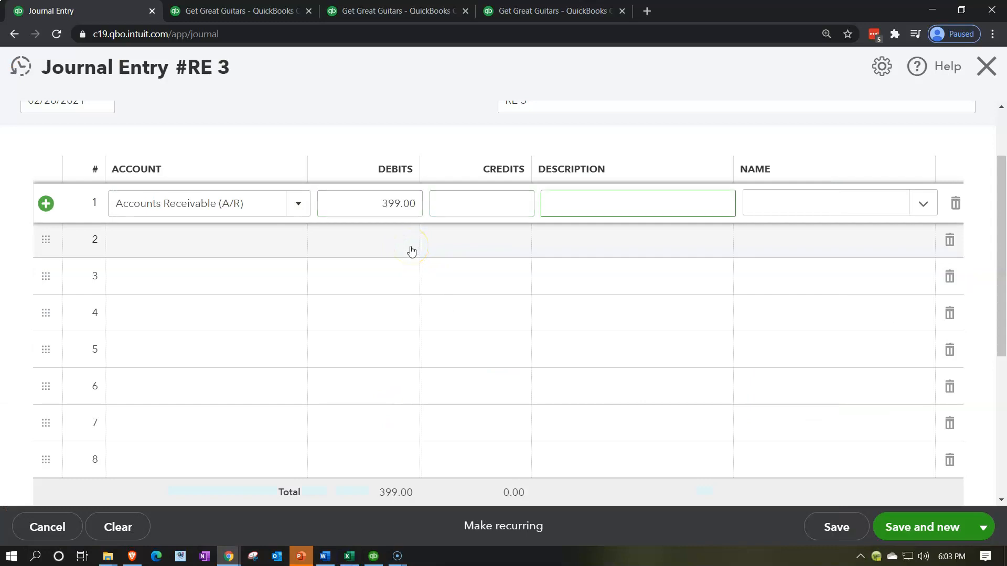
# Step: Describe line 1 as AJE 3, matching the entry label in the Excel adjusting entry worksheet
pyautogui.write('ADJ 3')
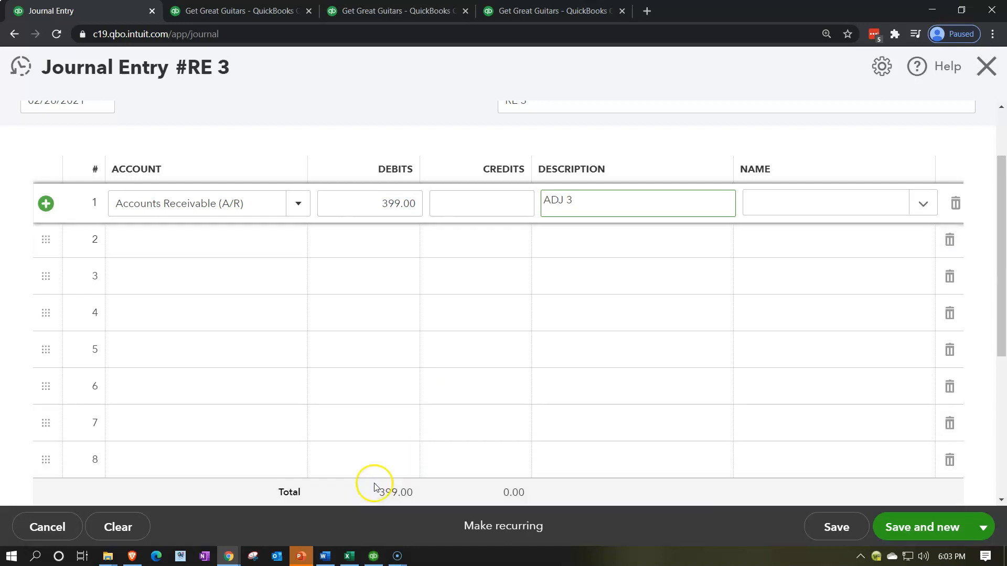
pyautogui.click(350, 556)
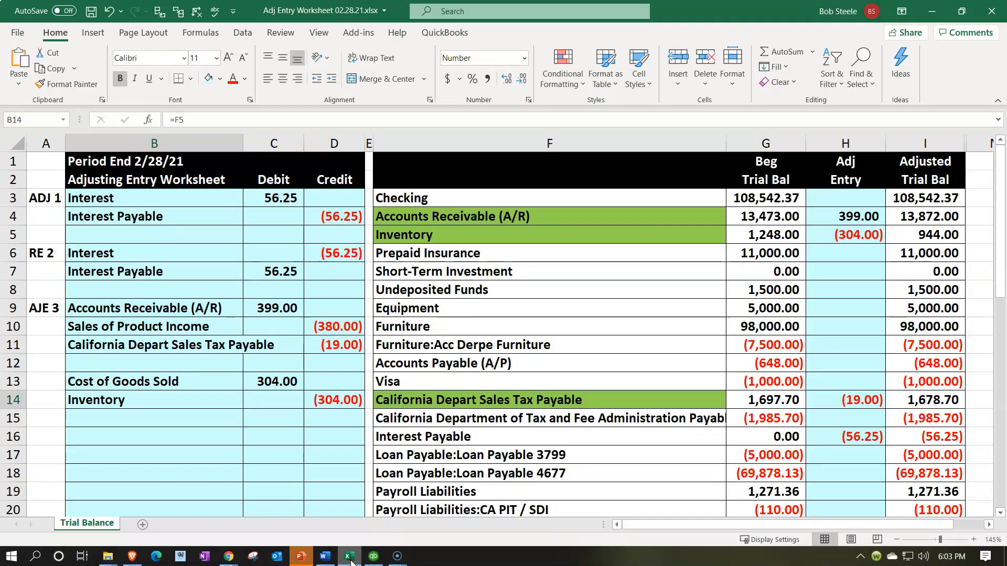
pyautogui.click(350, 557)
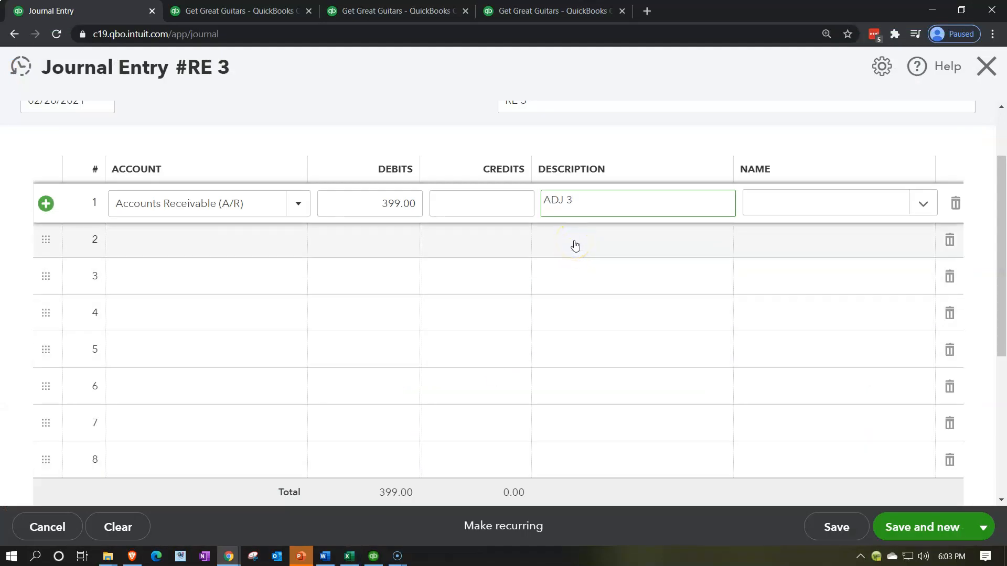
pyautogui.click(562, 201)
pyautogui.press('BackSpace')
pyautogui.press('BackSpace')
pyautogui.write('JWE')
pyautogui.press('BackSpace')
pyautogui.press('BackSpace')
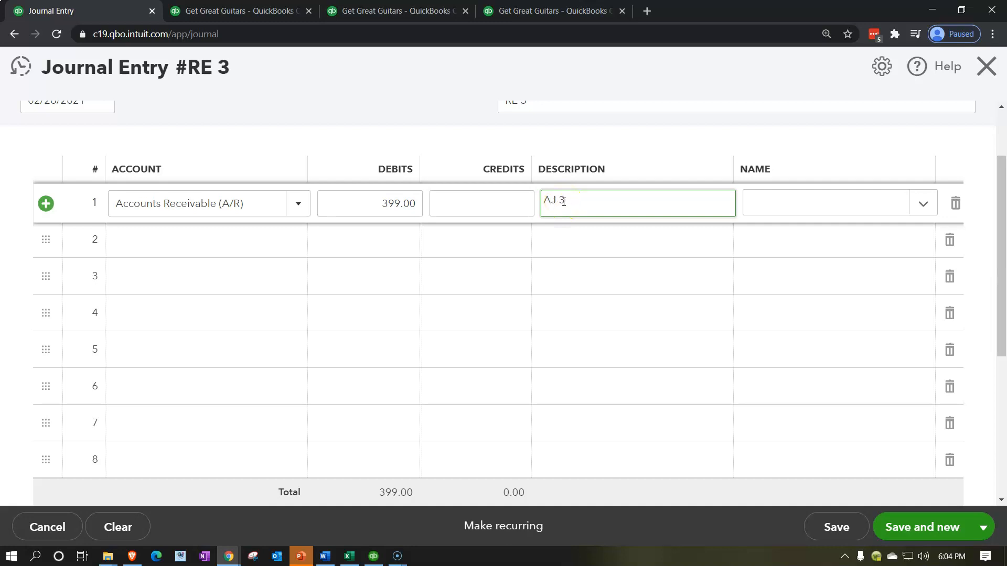
pyautogui.write('E')
pyautogui.press('Tab')
pyautogui.press('Tab')
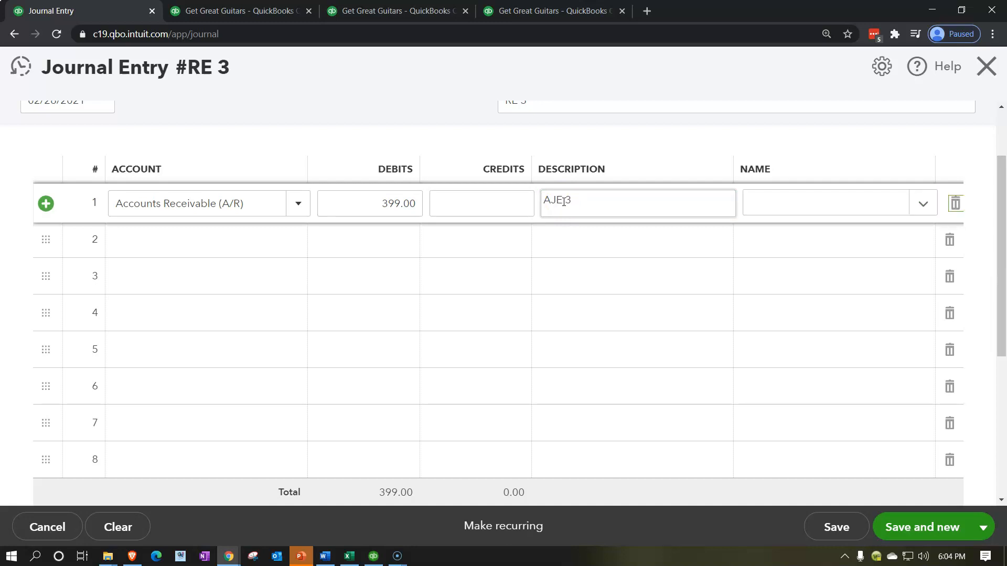
# Step: Assign Anderson Guitars as the name on the Accounts Receivable line
pyautogui.click(753, 205)
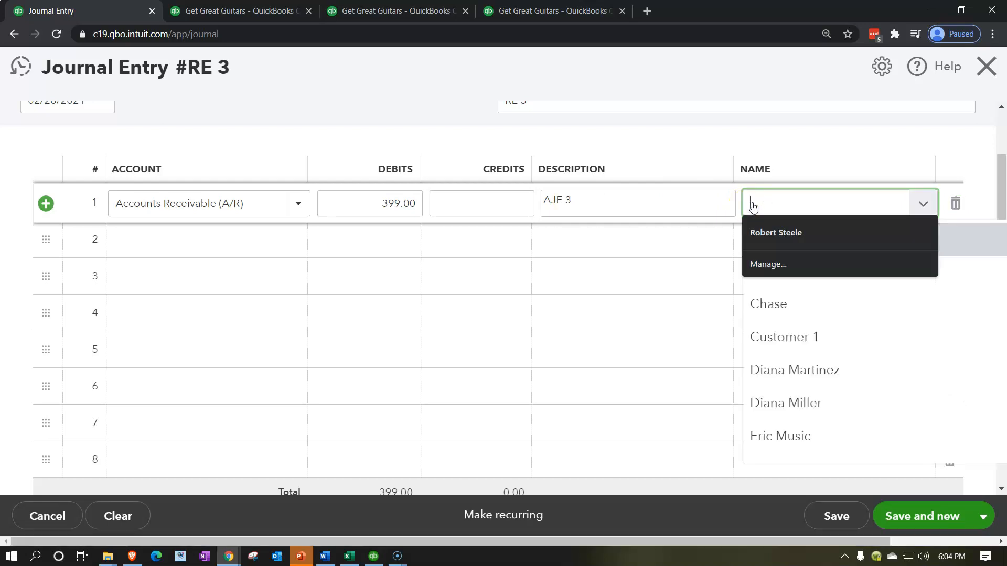
pyautogui.write('An')
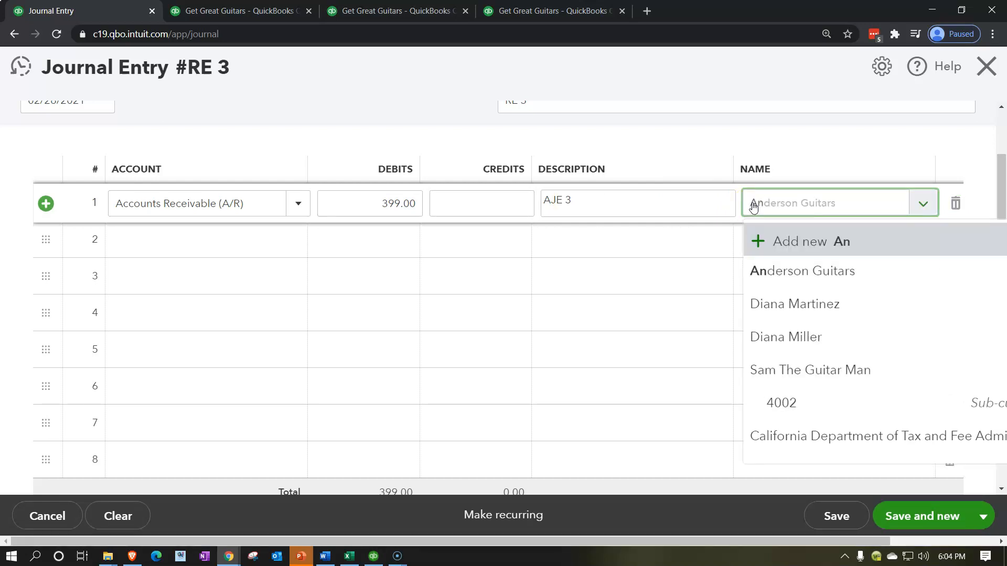
pyautogui.click(667, 239)
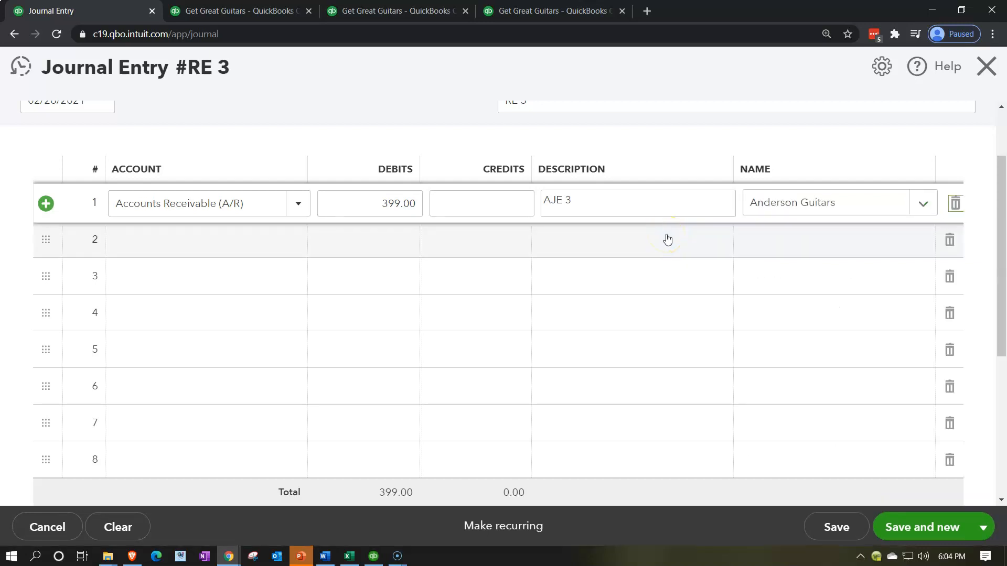
# Step: Check the second AJE 3 account in the Excel worksheet and choose Sales of Product Income as the account on line 2
pyautogui.click(189, 244)
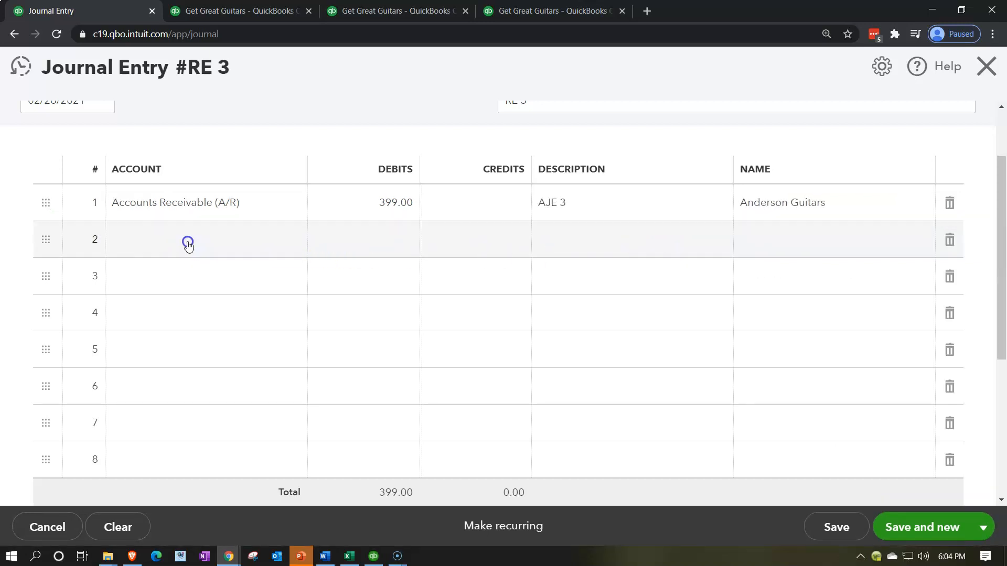
pyautogui.click(351, 560)
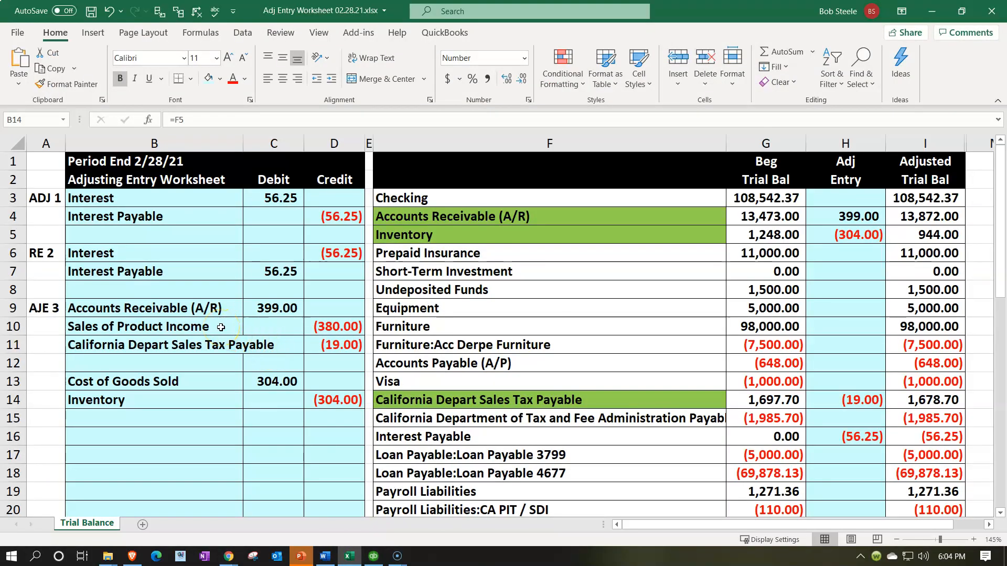
pyautogui.click(301, 557)
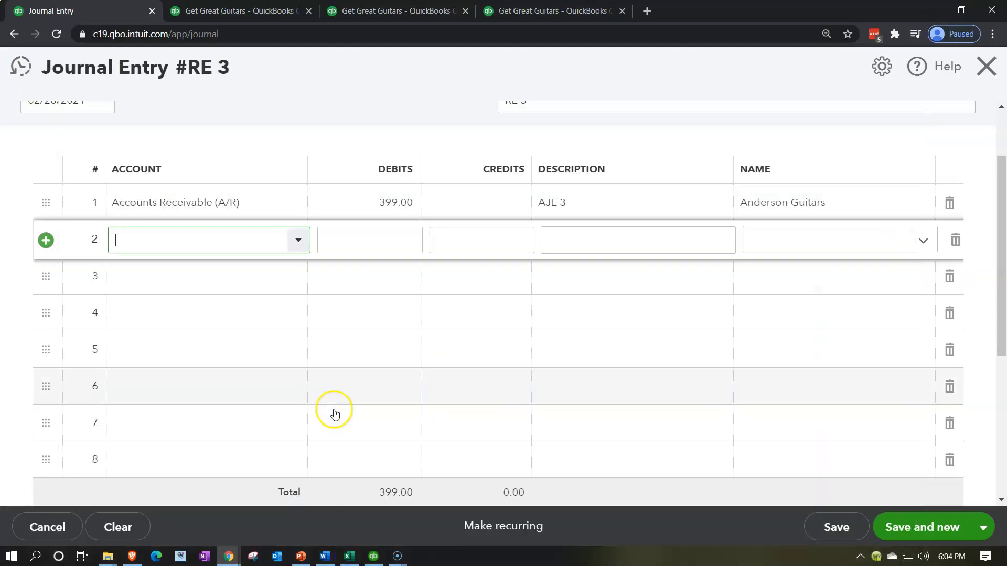
pyautogui.click(298, 240)
pyautogui.scroll(-1, 349, 364)
pyautogui.scroll(-10, 349, 364)
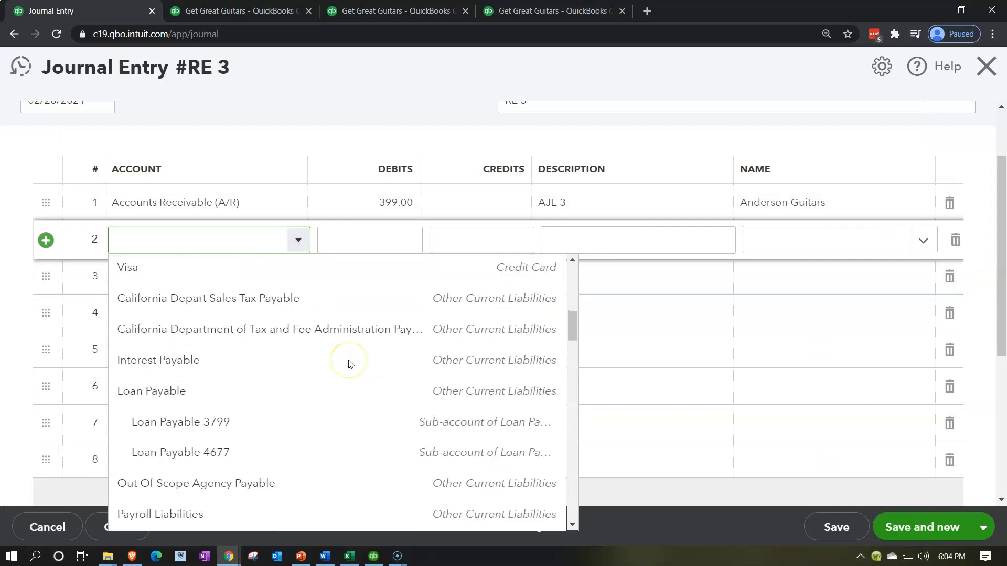
pyautogui.scroll(-6, 349, 364)
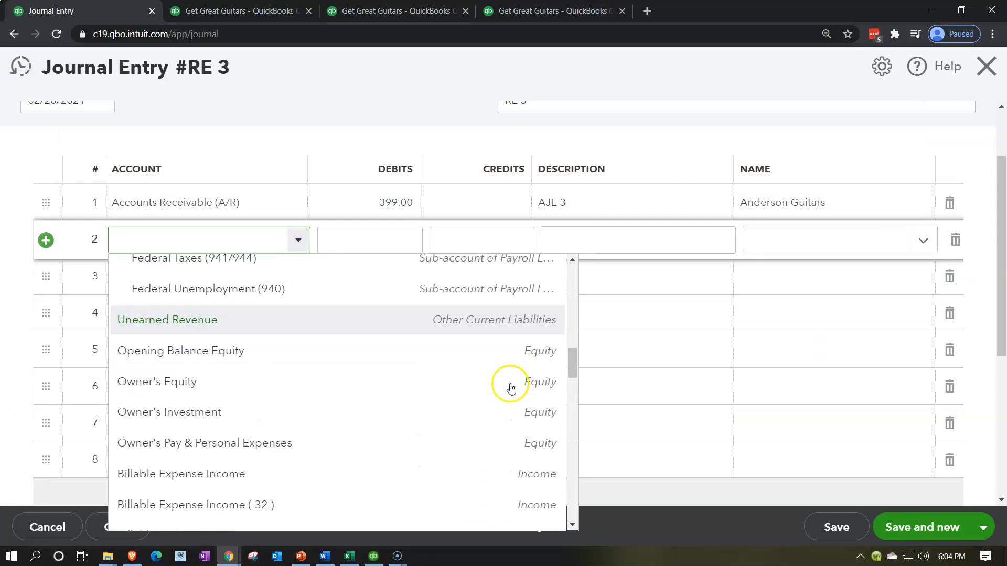
pyautogui.scroll(-2, 527, 361)
pyautogui.scroll(-3, 530, 344)
pyautogui.scroll(-1, 265, 404)
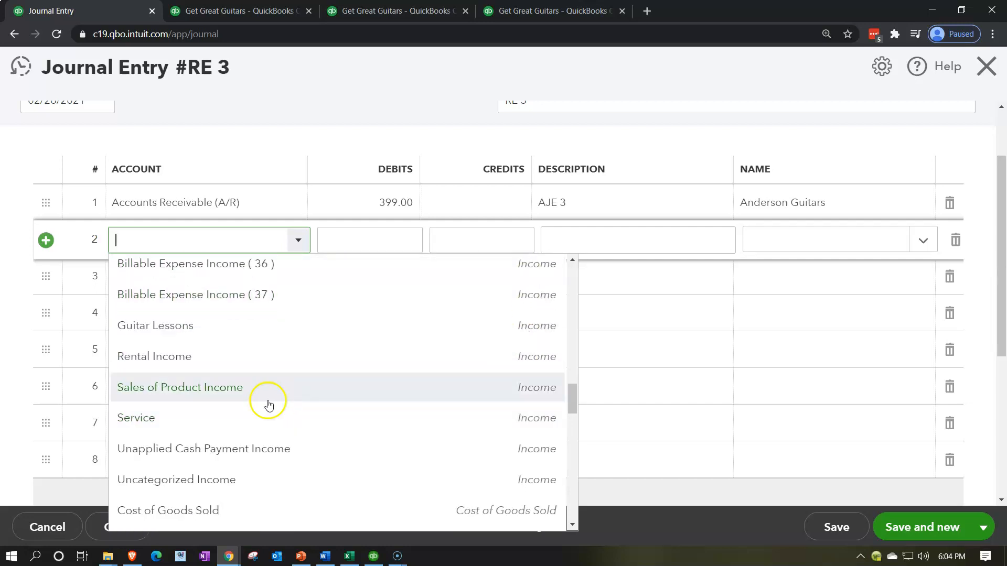
pyautogui.click(180, 388)
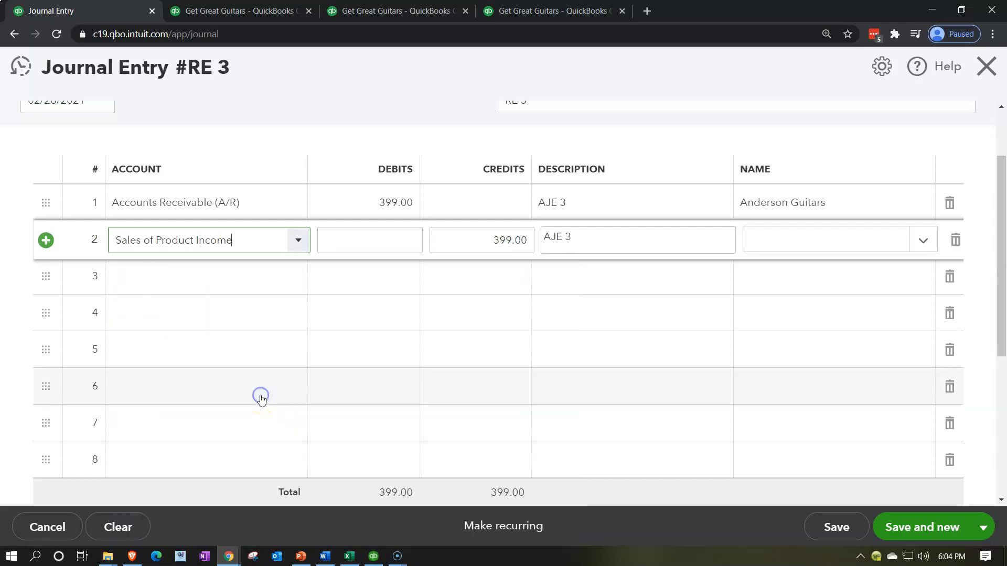
# Step: Set the line 2 credit to 380.00 as in the Excel worksheet, keep its description and move on to line 3
pyautogui.press('Tab')
pyautogui.press('Tab')
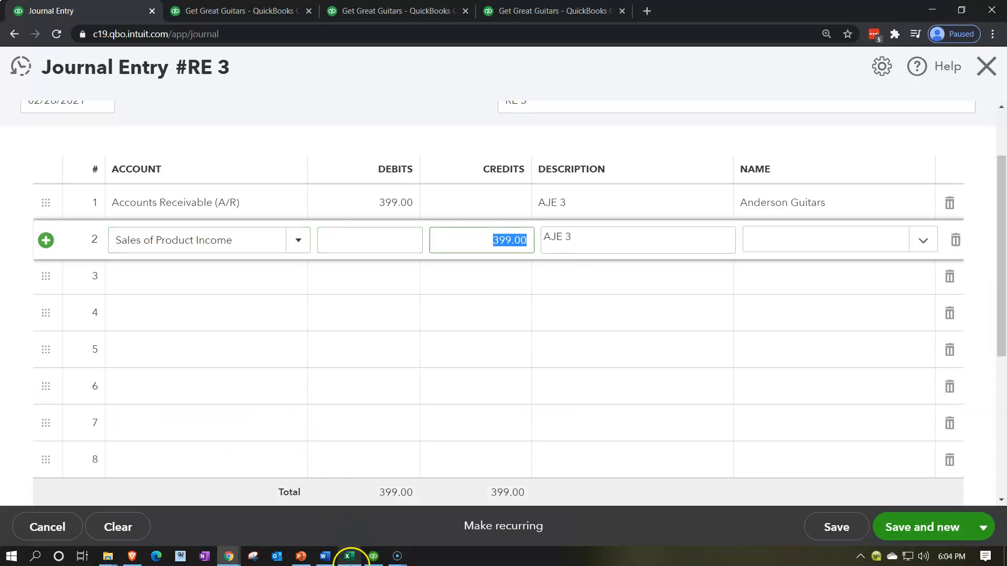
pyautogui.click(349, 556)
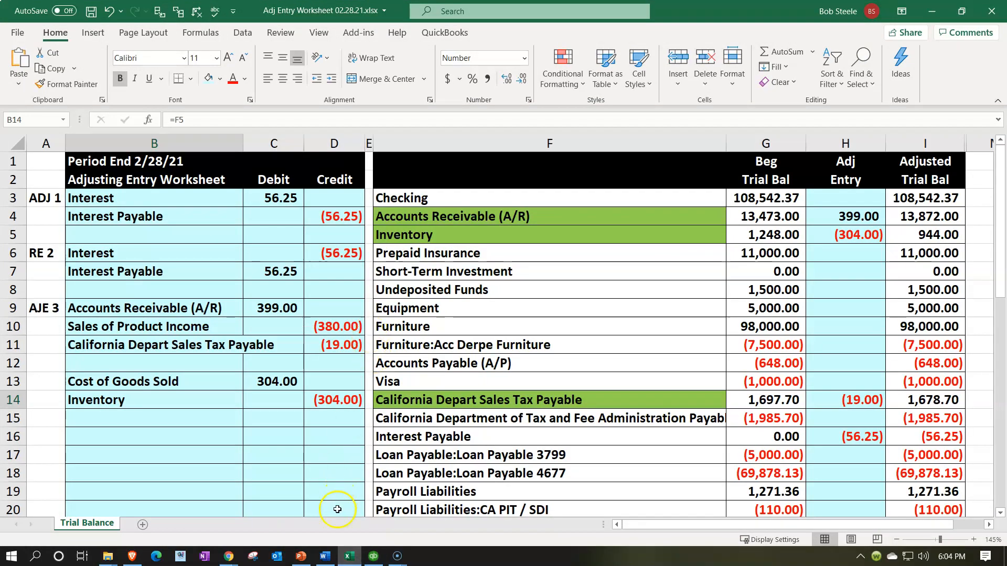
pyautogui.click(350, 555)
pyautogui.write('380')
pyautogui.press('Tab')
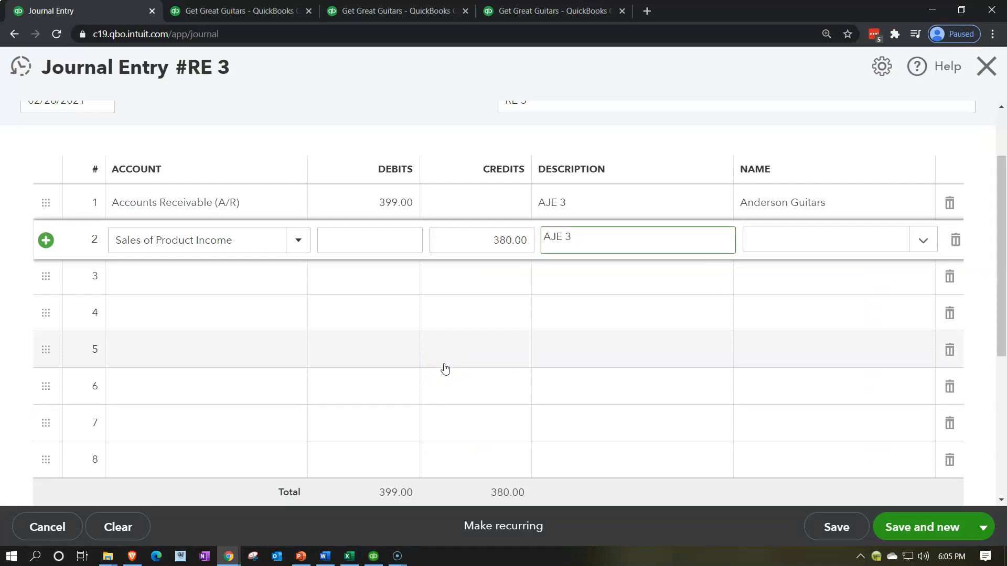
pyautogui.press('Tab')
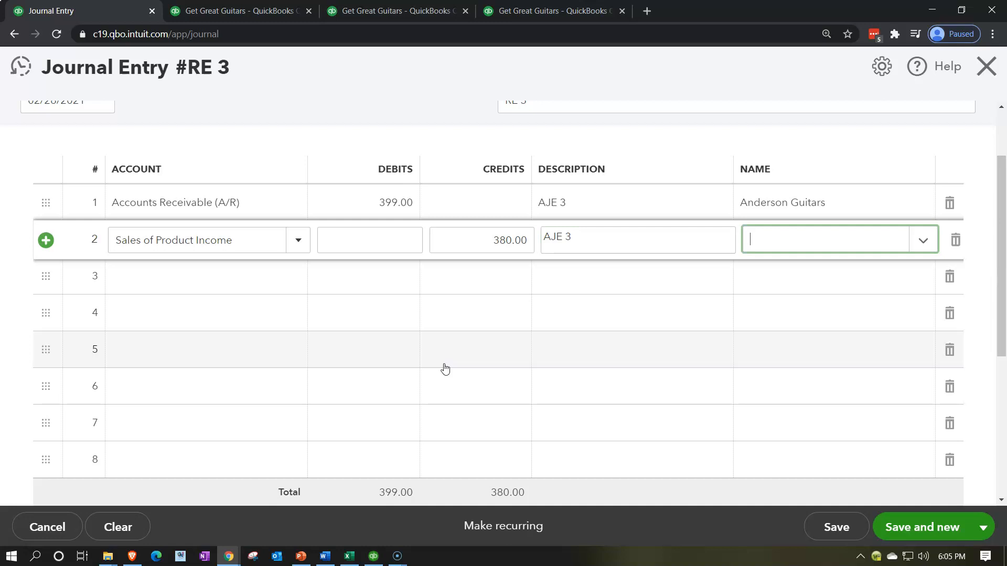
pyautogui.press('Tab')
pyautogui.press('Tab')
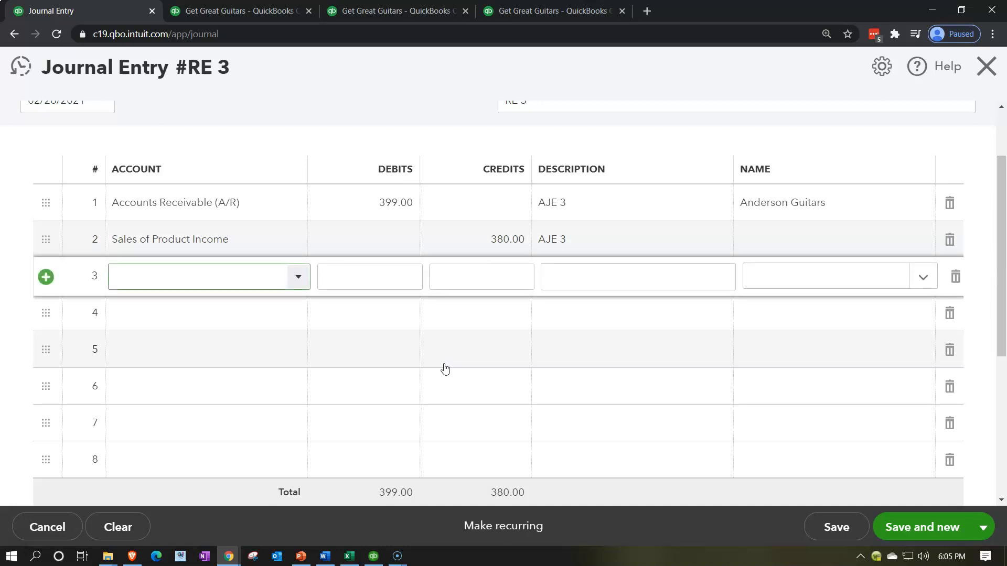
# Step: Switch to Excel and compare the two California tax payable accounts in F14 and F15 of the trial balance
pyautogui.click(349, 556)
pyautogui.click(471, 415)
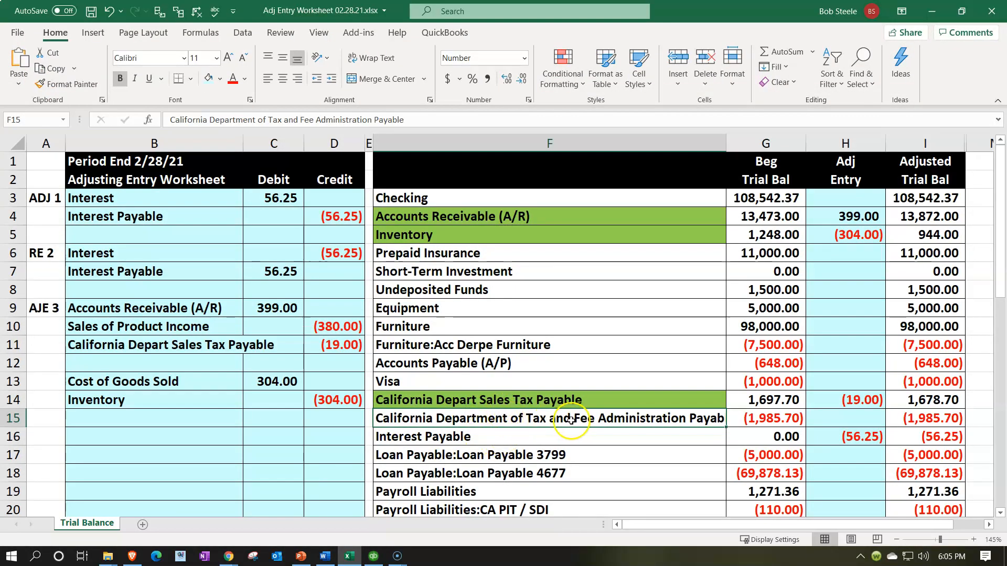
pyautogui.click(546, 401)
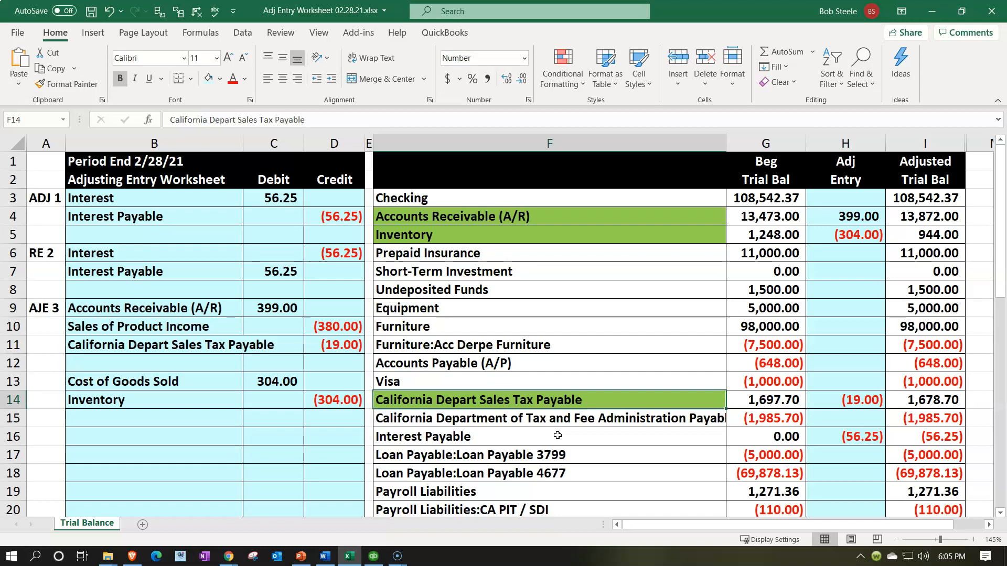
pyautogui.click(450, 417)
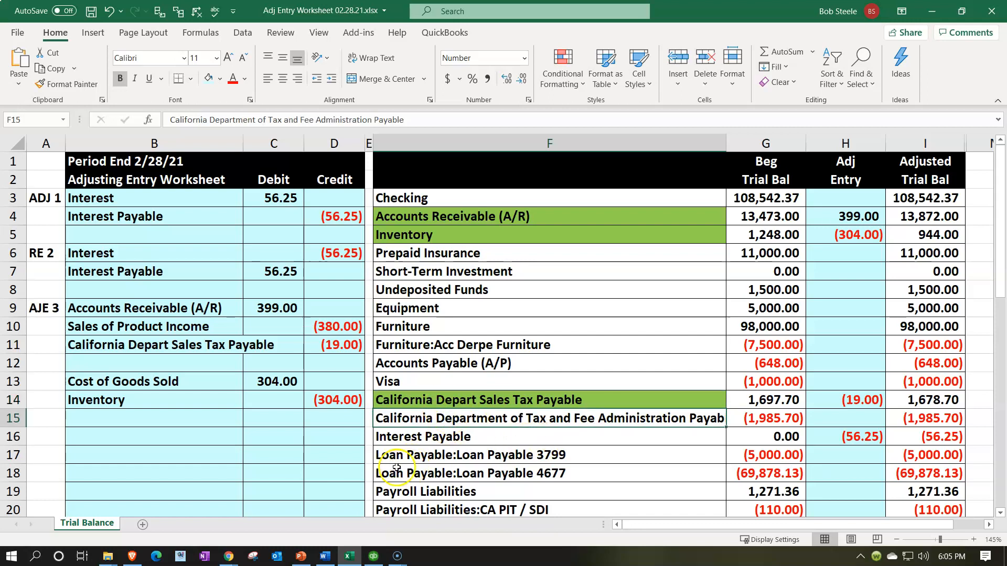
pyautogui.click(348, 559)
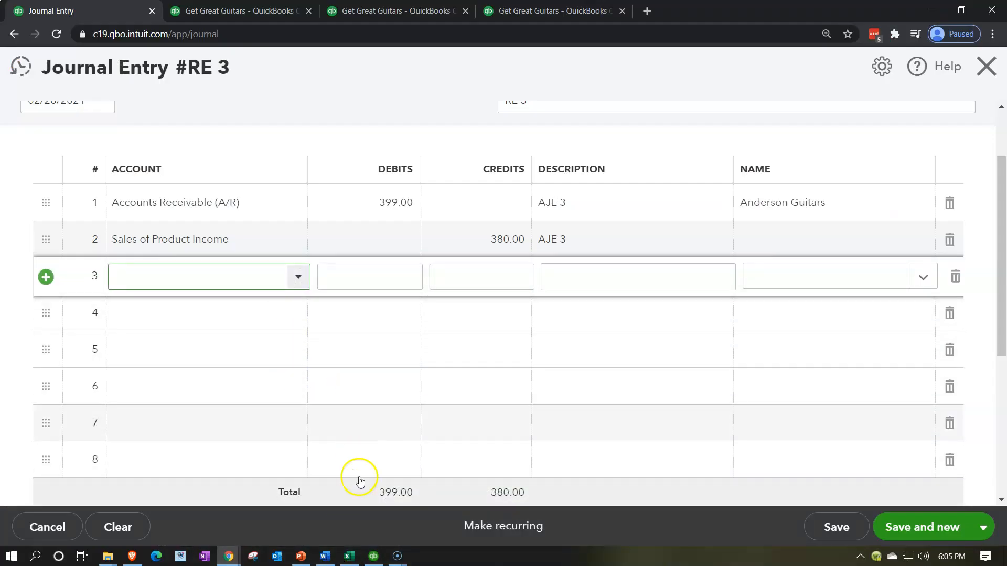
# Step: Check the sales tax account in the Excel worksheet and choose California Depart Sales Tax Payable as the account on line 3
pyautogui.click(349, 557)
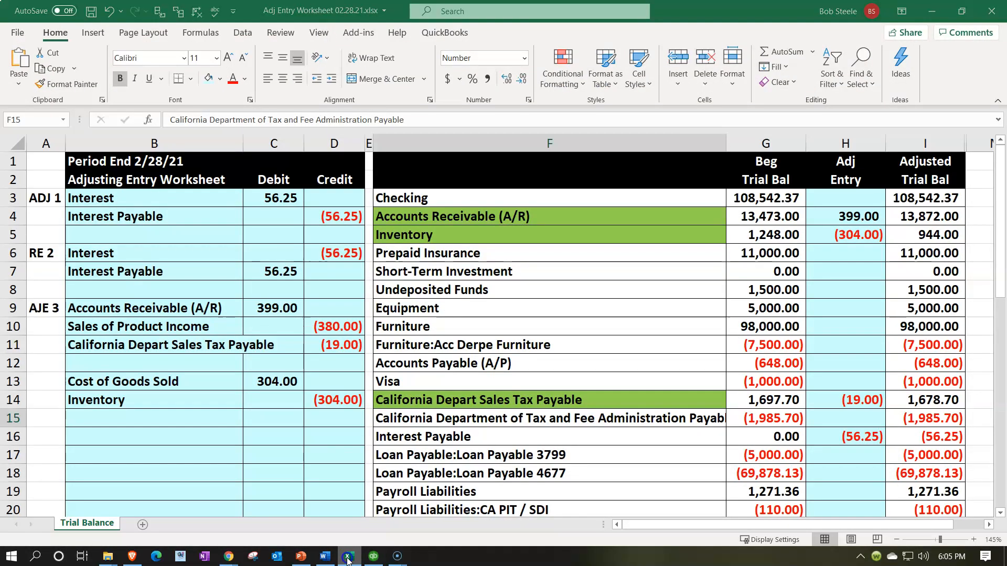
pyautogui.click(347, 558)
pyautogui.write('ca')
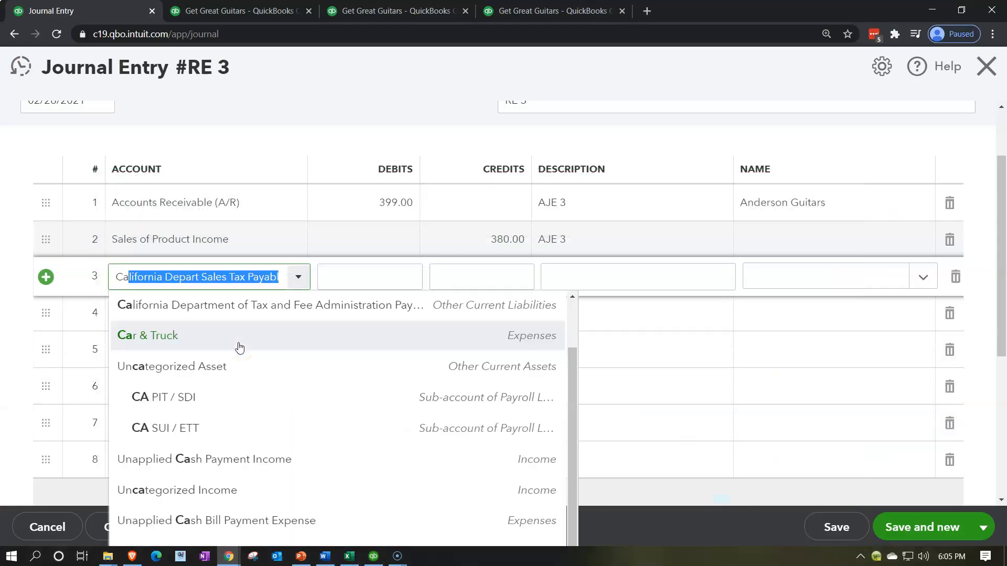
pyautogui.press('Up')
pyautogui.press('Up')
pyautogui.press('Down')
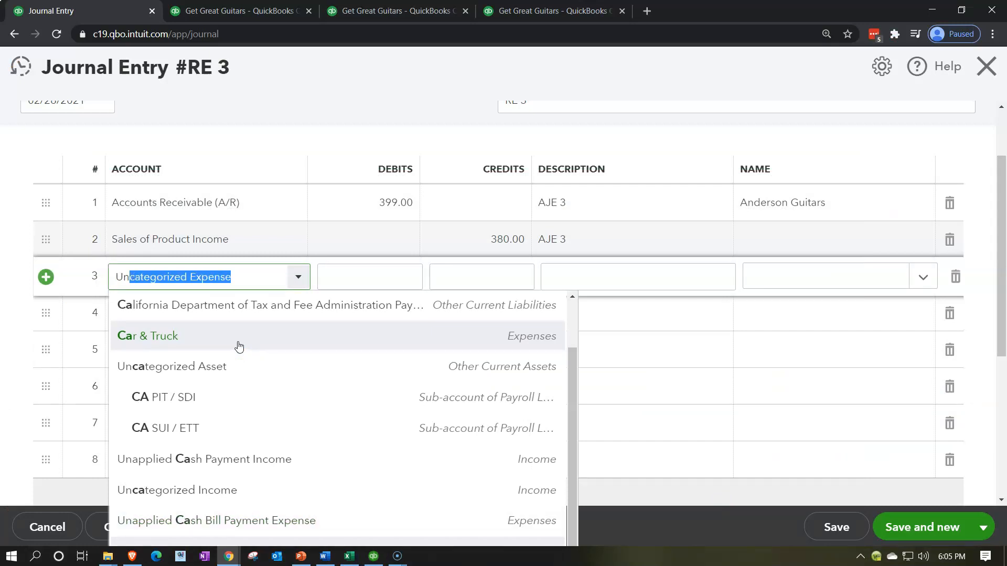
pyautogui.press('BackSpace')
pyautogui.press('BackSpace')
pyautogui.write('al')
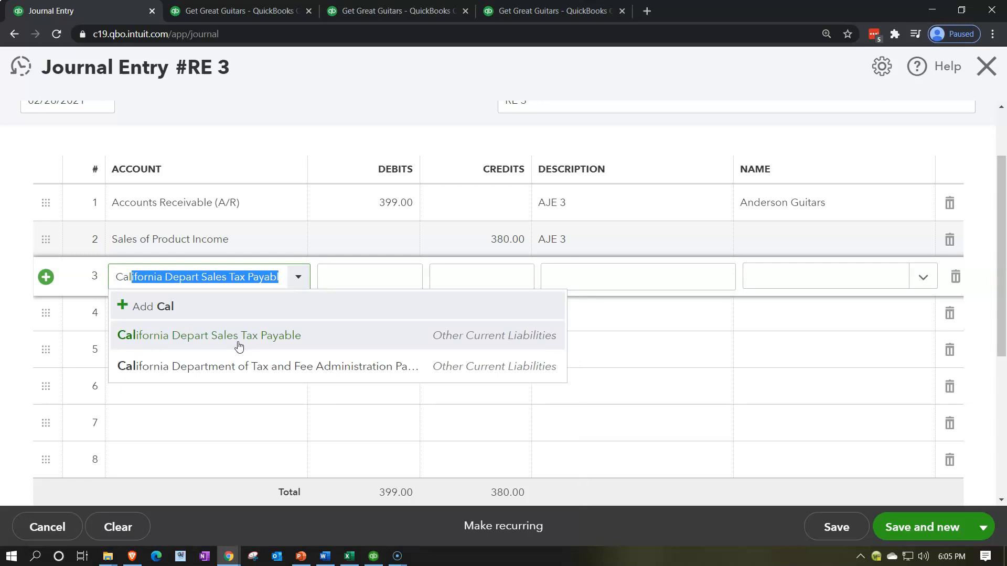
pyautogui.click(238, 346)
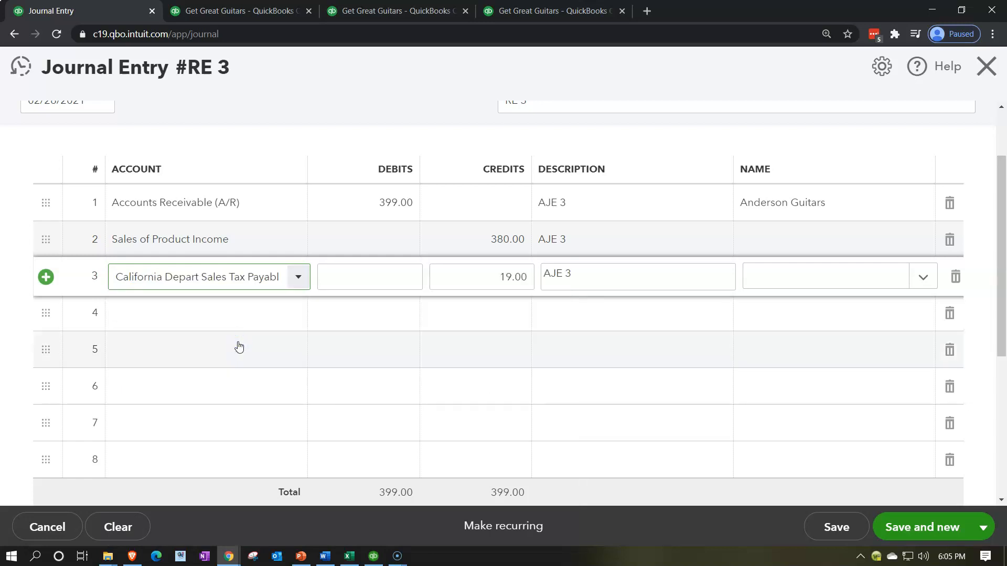
# Step: Accept the 19.00 credit and the AJE 3 description on line 3
pyautogui.press('Tab')
pyautogui.press('Tab')
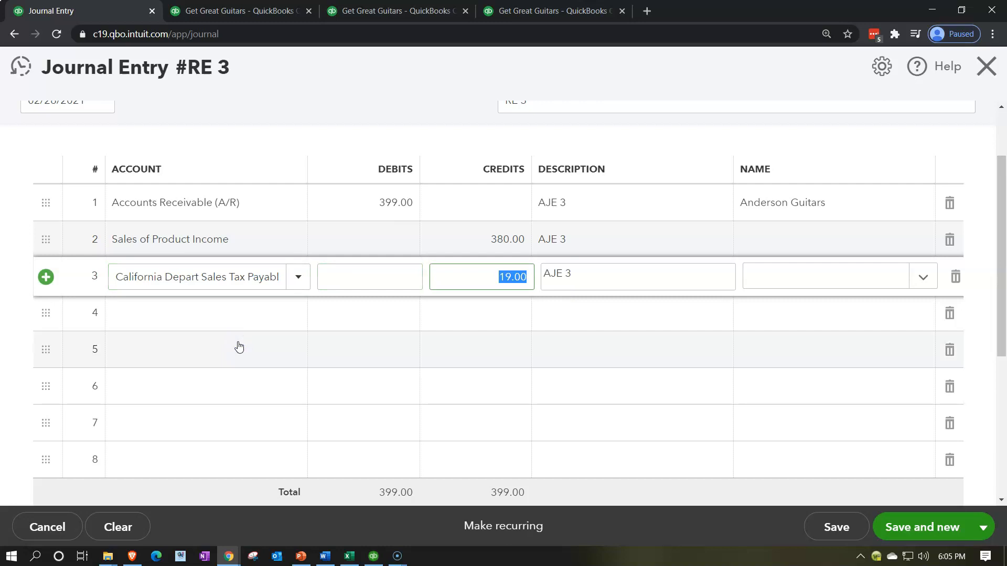
pyautogui.press('Tab')
pyautogui.press('Tab')
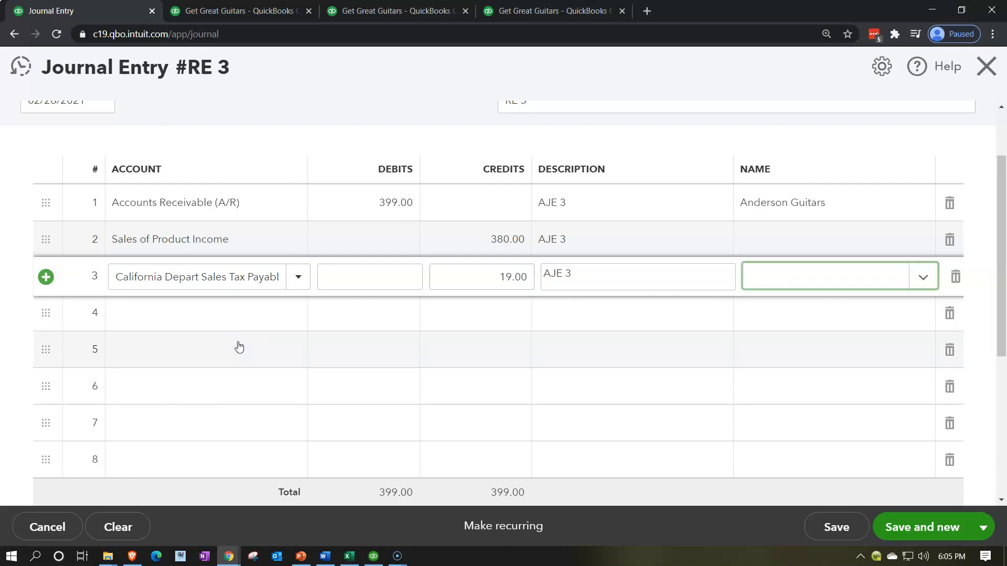
# Step: Switch to Excel, review the receivable, sales and sales tax lines of AJE 3 in B9:D11, and return to the journal entry
pyautogui.click(349, 556)
pyautogui.moveTo(167, 307); pyautogui.dragTo(317, 347)
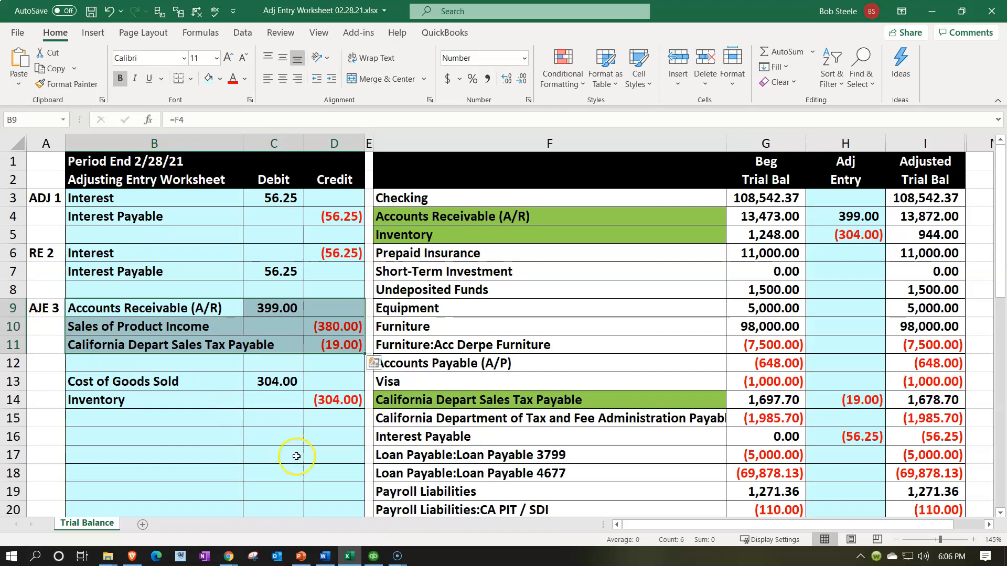
pyautogui.click(348, 555)
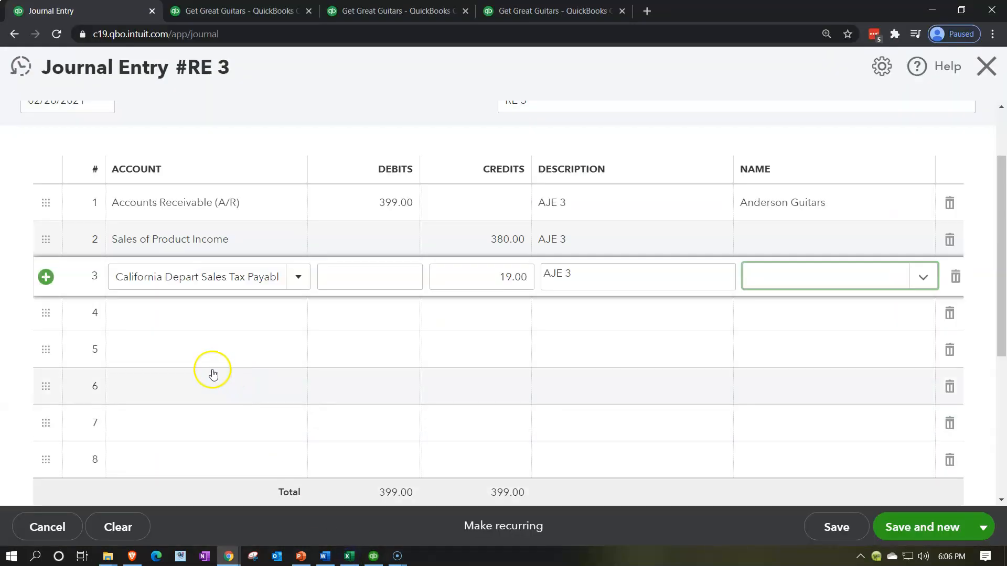
# Step: Leave line 4 blank and choose Cost of Goods Sold as the account on line 5
pyautogui.click(180, 355)
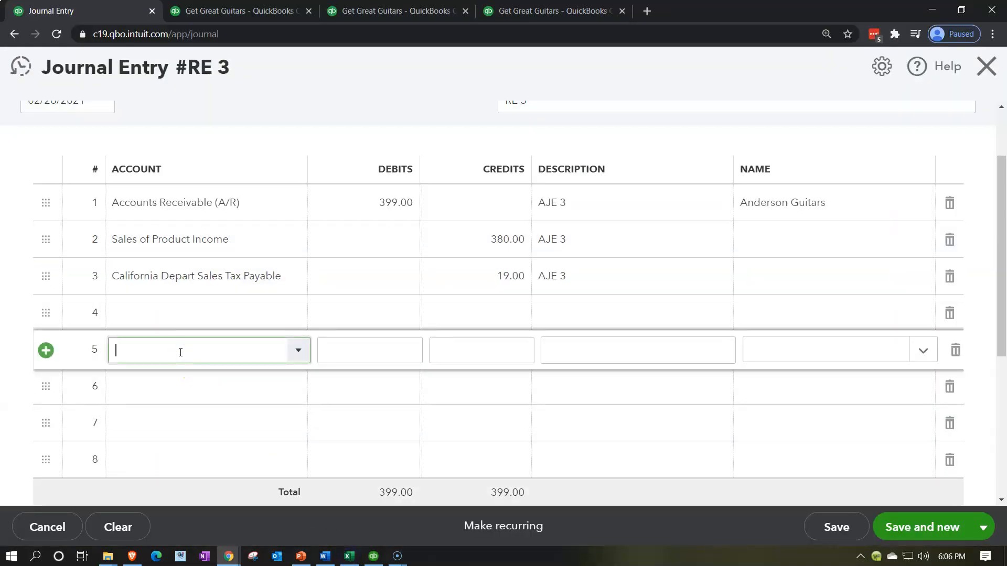
pyautogui.write('Cost of Goods Sold')
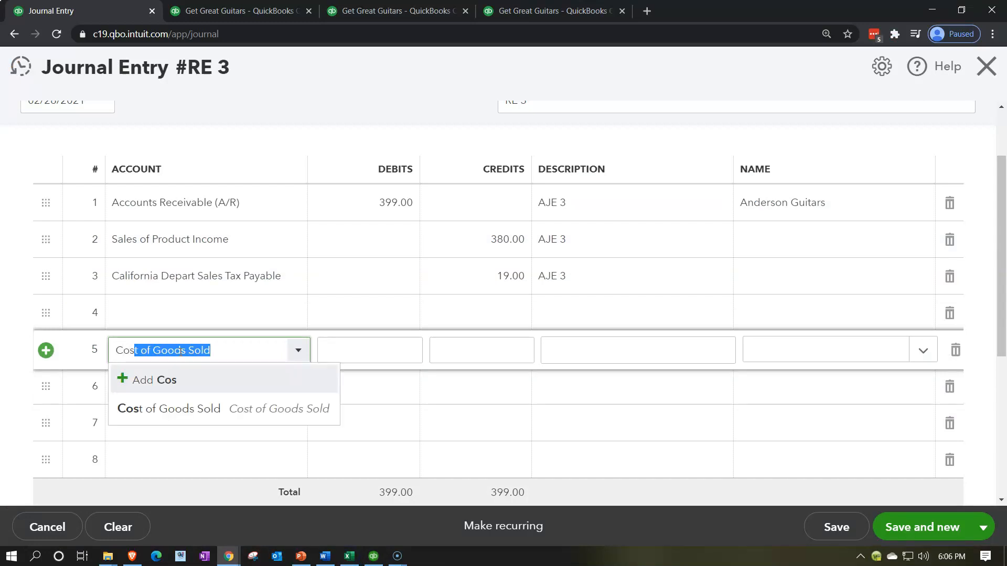
pyautogui.press('Tab')
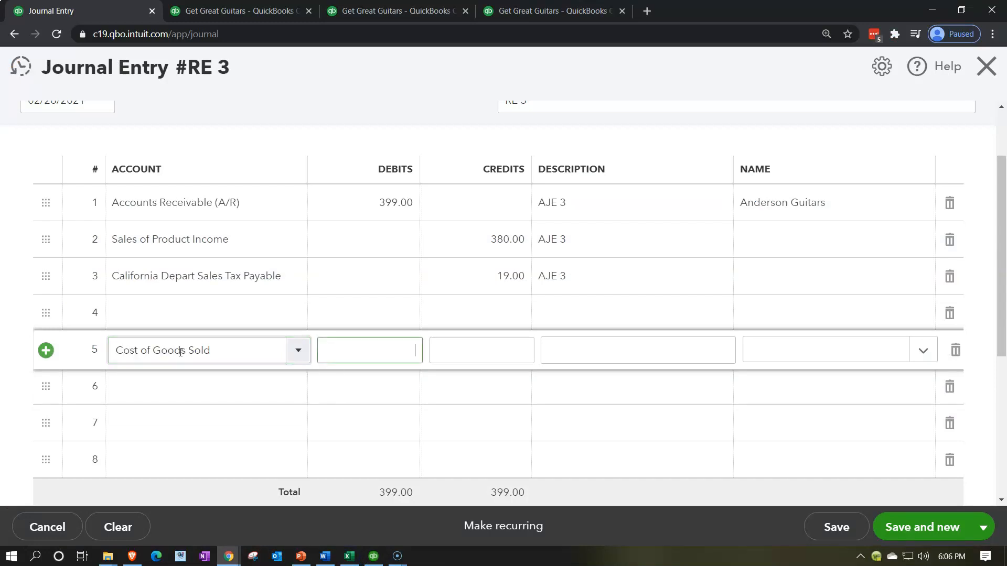
# Step: Look up the Cost of Goods Sold amount in the Excel worksheet, set the line 5 debit to 304.00 and continue to line 6
pyautogui.click(352, 555)
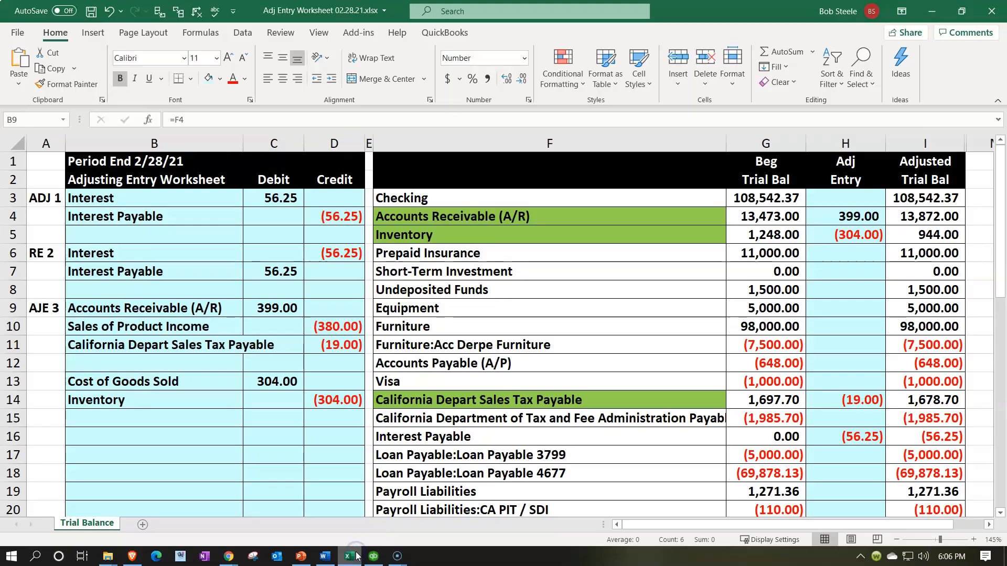
pyautogui.click(355, 556)
pyautogui.write('304')
pyautogui.press('Tab')
pyautogui.press('Tab')
pyautogui.press('Tab')
pyautogui.press('Tab')
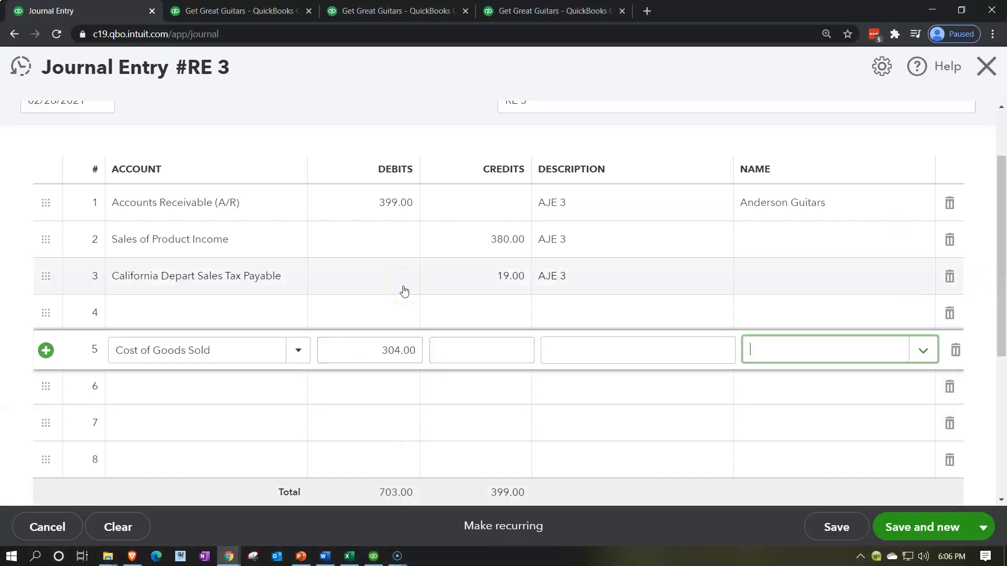
pyautogui.press('Tab')
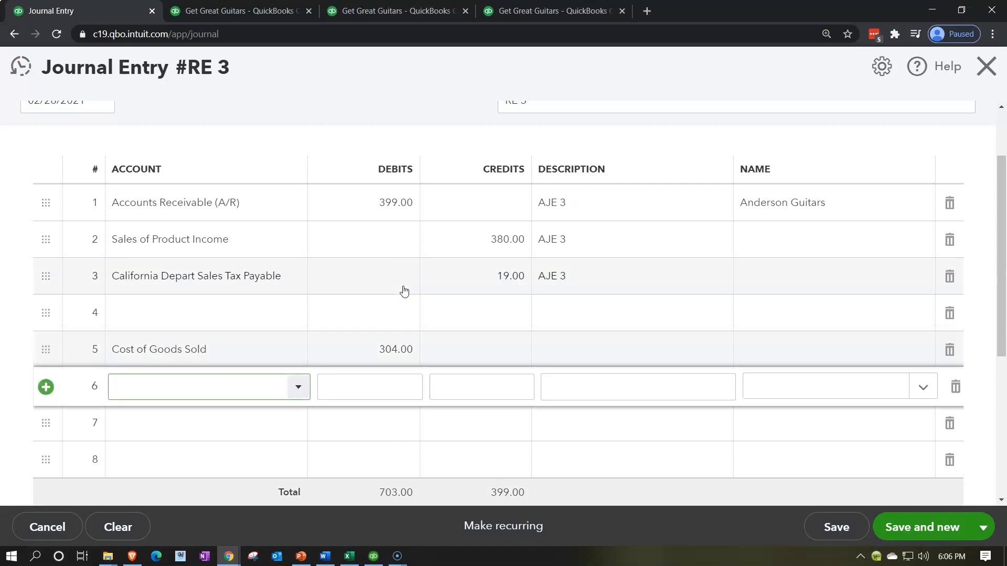
# Step: Choose Inventory, not Inventory Asset, as the account on line 6
pyautogui.write('i')
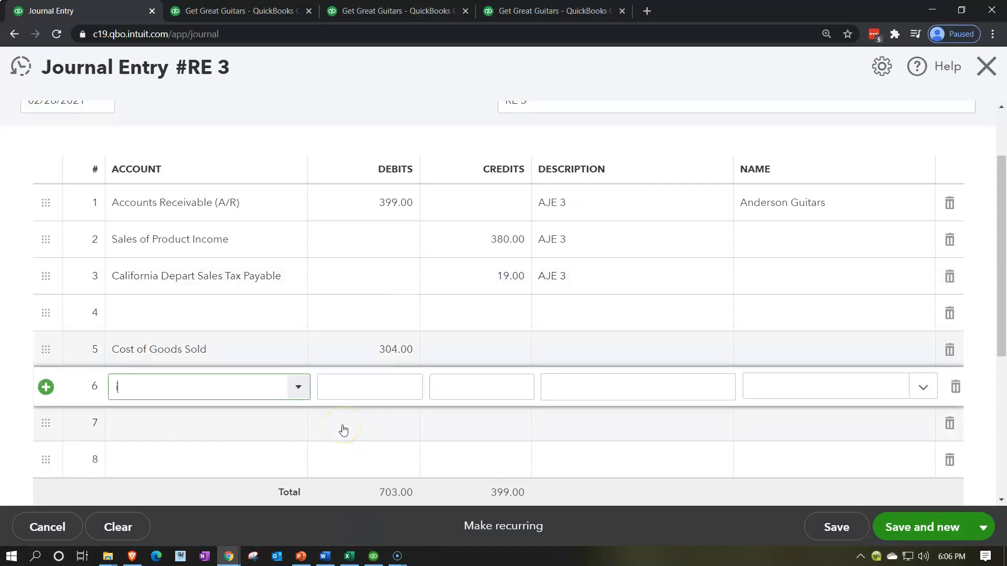
pyautogui.write('nv')
pyautogui.press('Up')
pyautogui.press('Up')
pyautogui.press('Up')
pyautogui.press('Up')
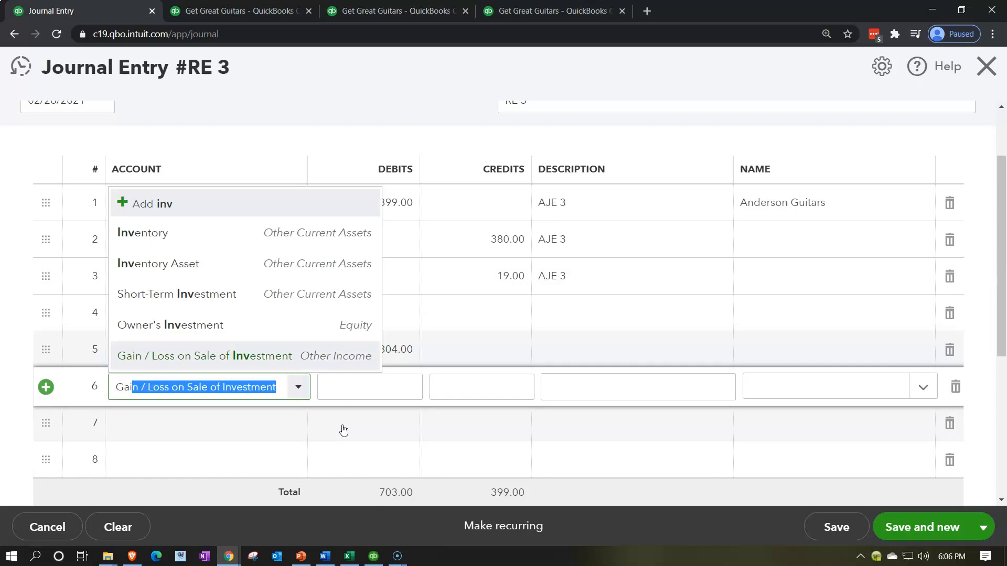
pyautogui.press('Up')
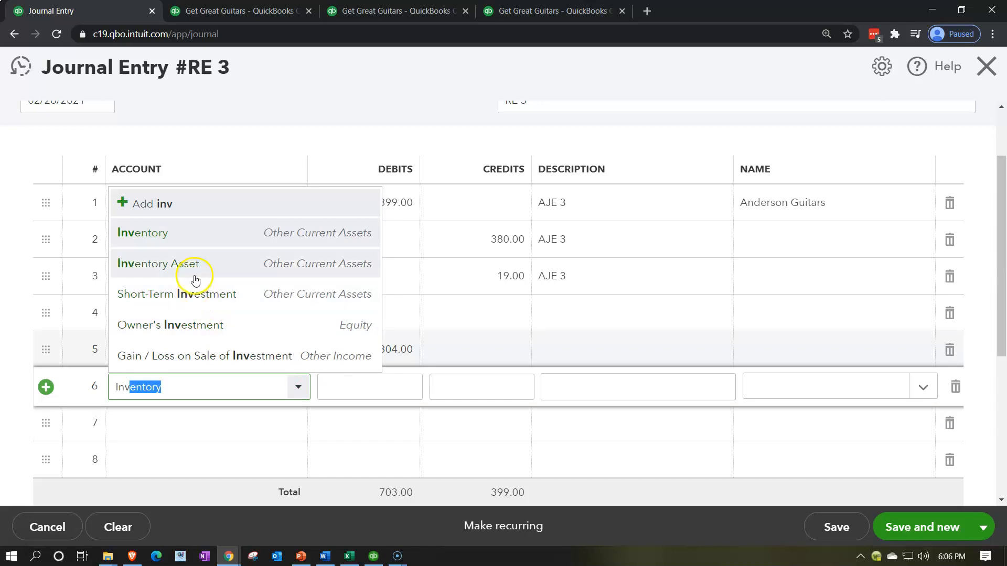
pyautogui.press('Tab')
# Step: Accept the 304.00 credit on the Inventory line, then save and close the journal entry
pyautogui.press('Tab')
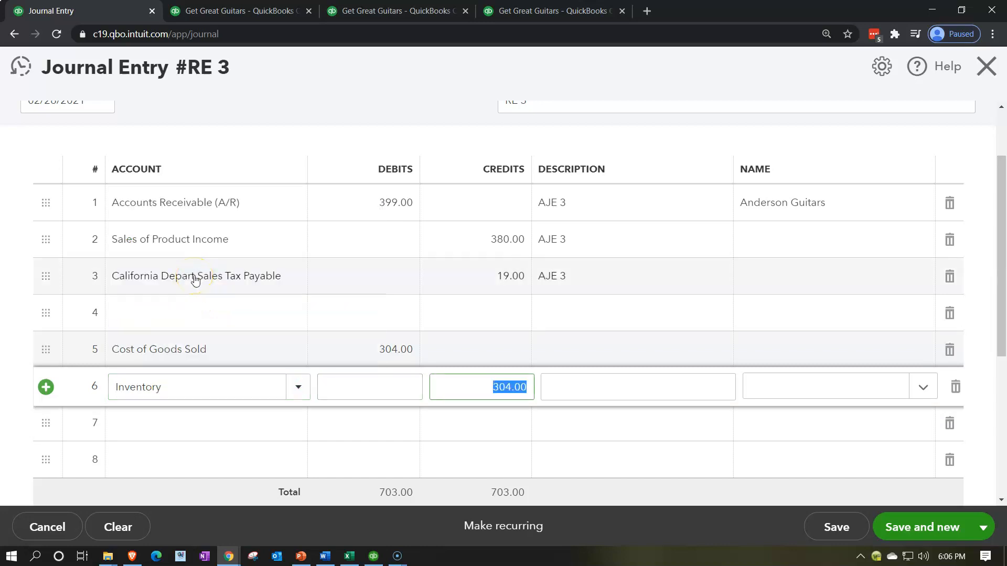
pyautogui.press('Tab')
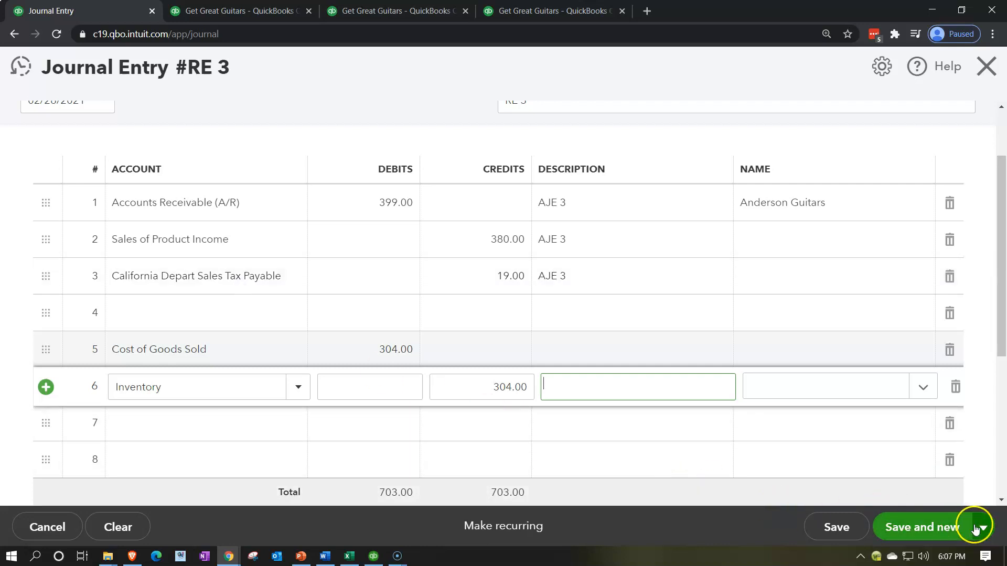
pyautogui.click(981, 529)
pyautogui.click(922, 499)
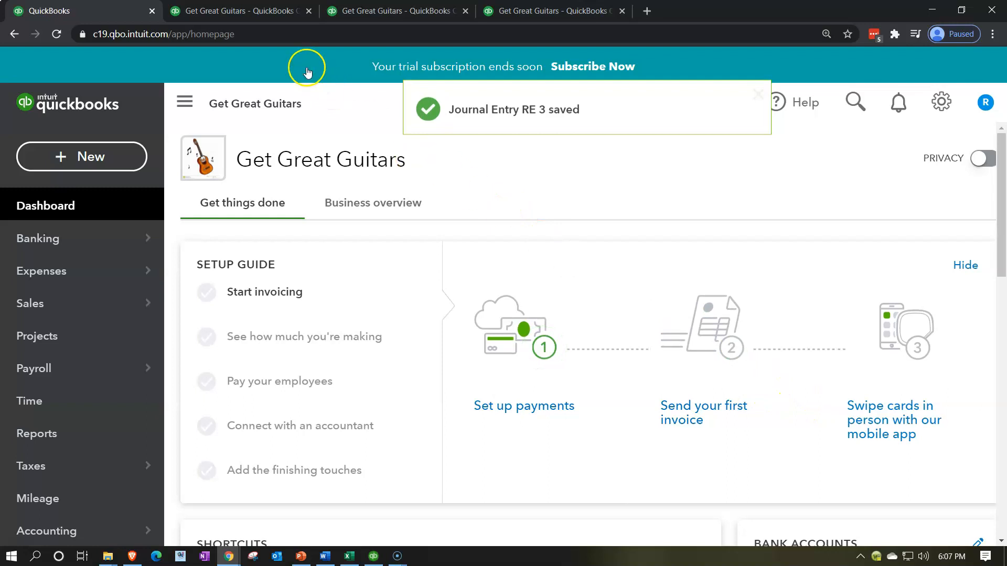
# Step: Rerun the Balance Sheet as of February 28, 2021 and review its accounts receivable and inventory balances
pyautogui.click(254, 15)
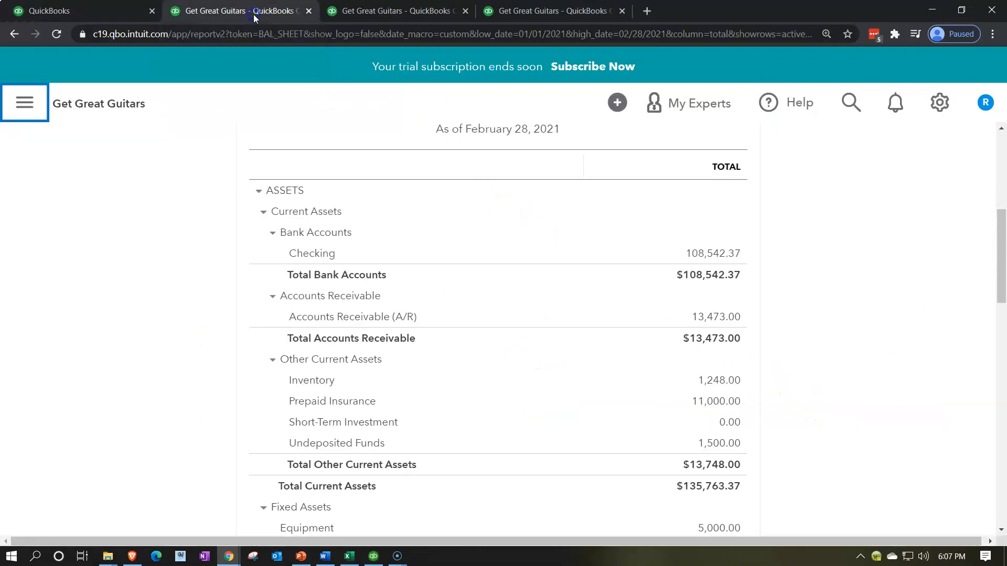
pyautogui.scroll(5, 173, 382)
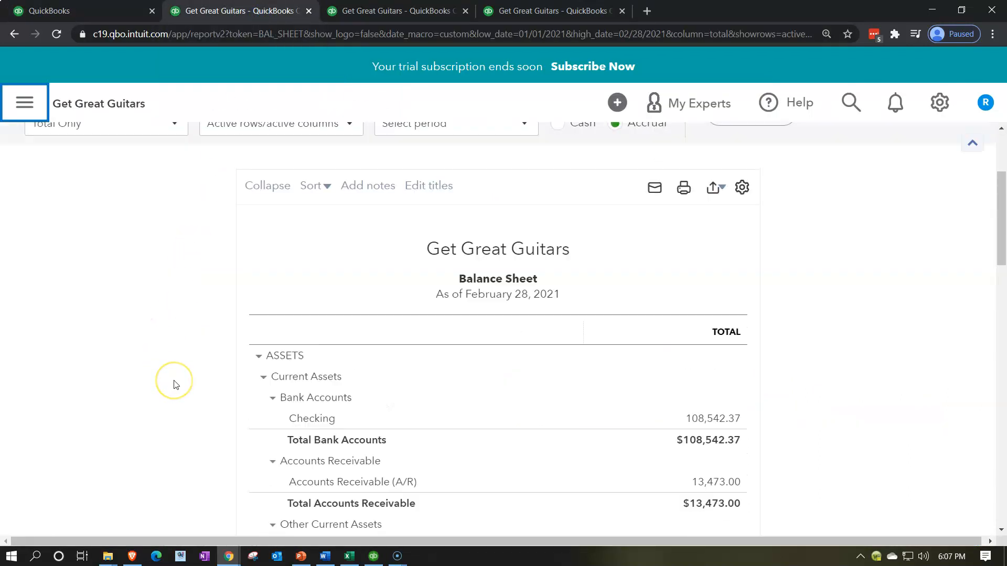
pyautogui.click(731, 281)
pyautogui.scroll(-4, 737, 276)
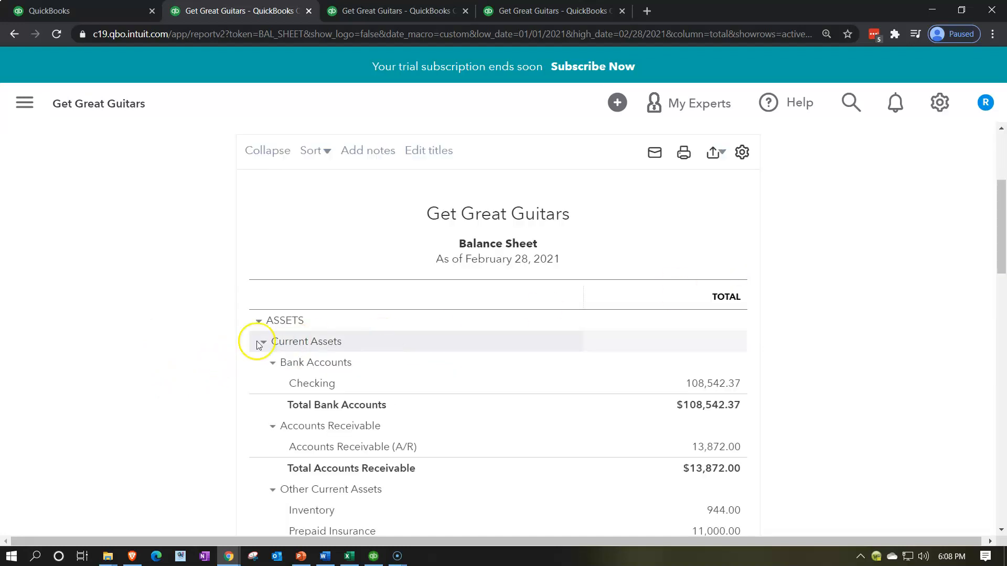
pyautogui.scroll(-5, 189, 344)
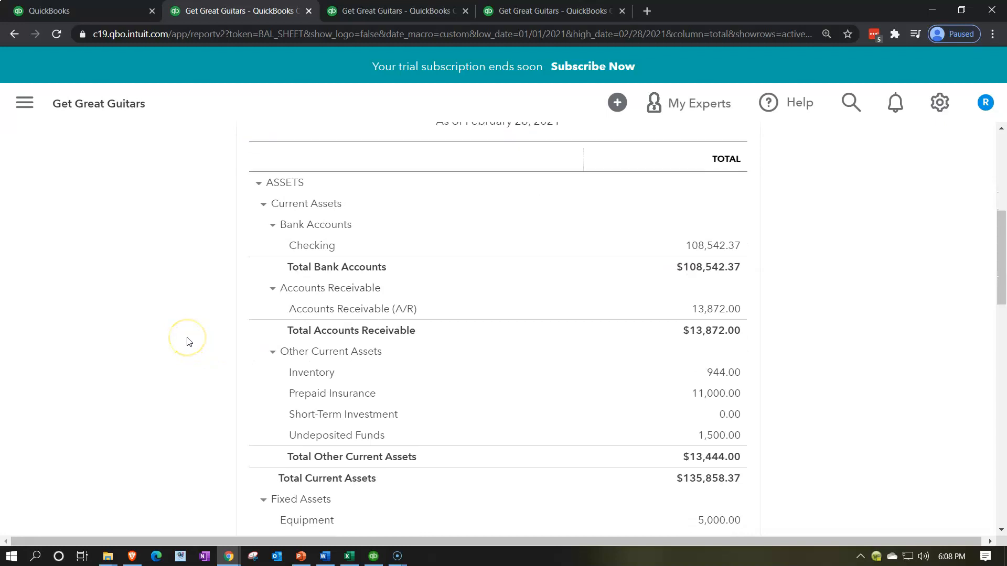
# Step: Open the Accounts Receivable transaction detail from the Balance Sheet, examine the journal entry RE 3 line and its amount, and return to the report summary
pyautogui.click(714, 220)
pyautogui.scroll(-8, 624, 307)
pyautogui.scroll(-5, 624, 308)
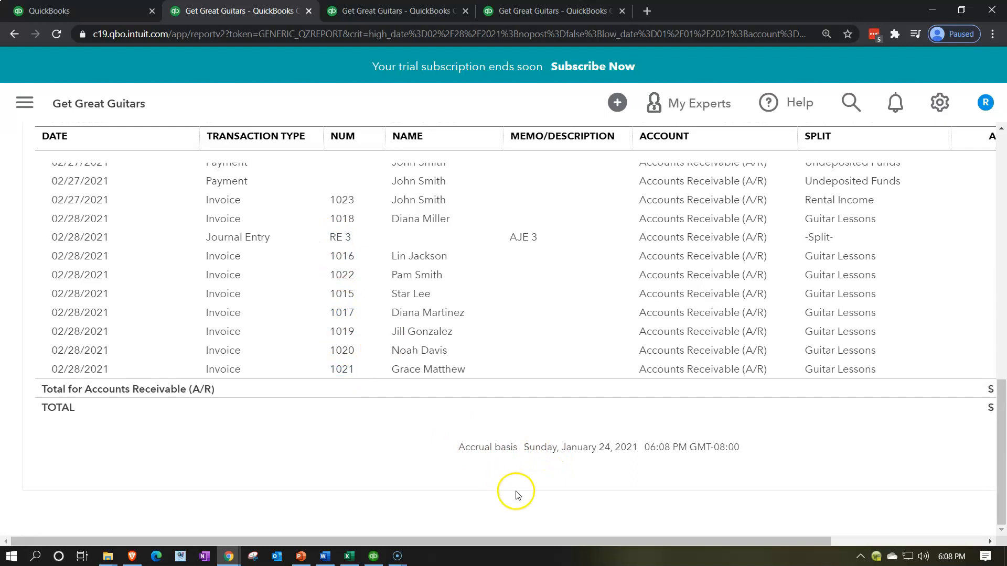
pyautogui.moveTo(565, 540); pyautogui.dragTo(697, 541)
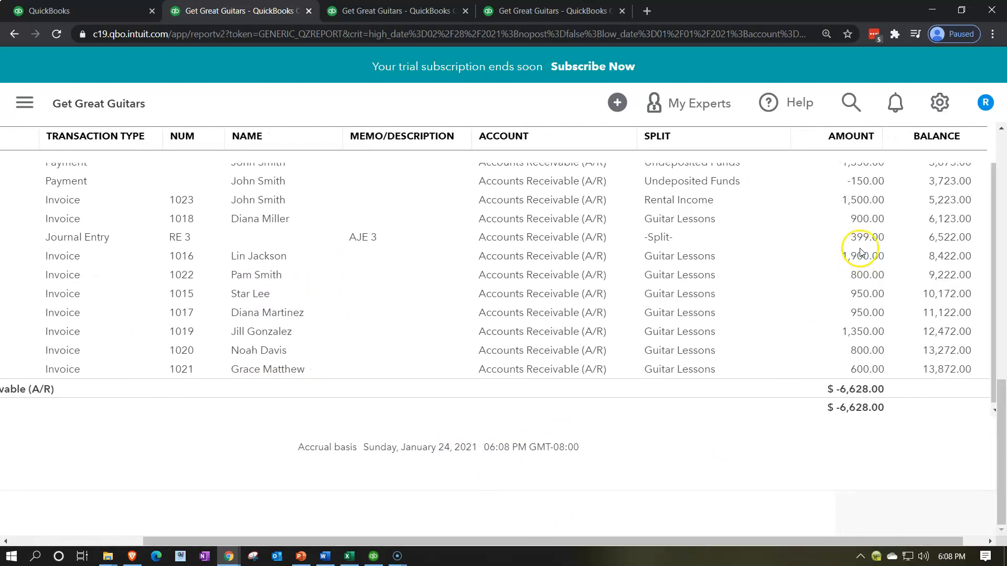
pyautogui.moveTo(771, 540); pyautogui.dragTo(549, 562)
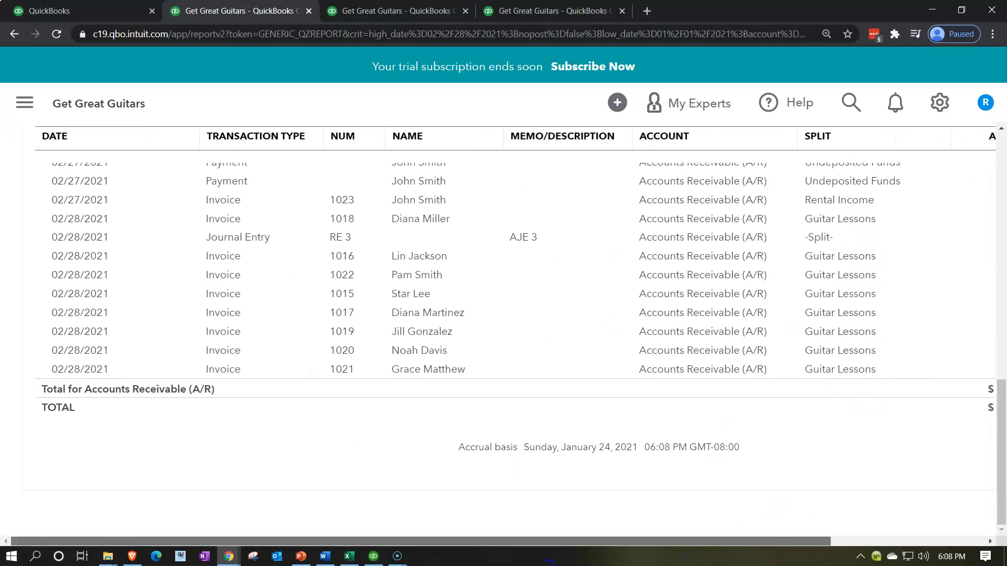
pyautogui.scroll(10, 225, 439)
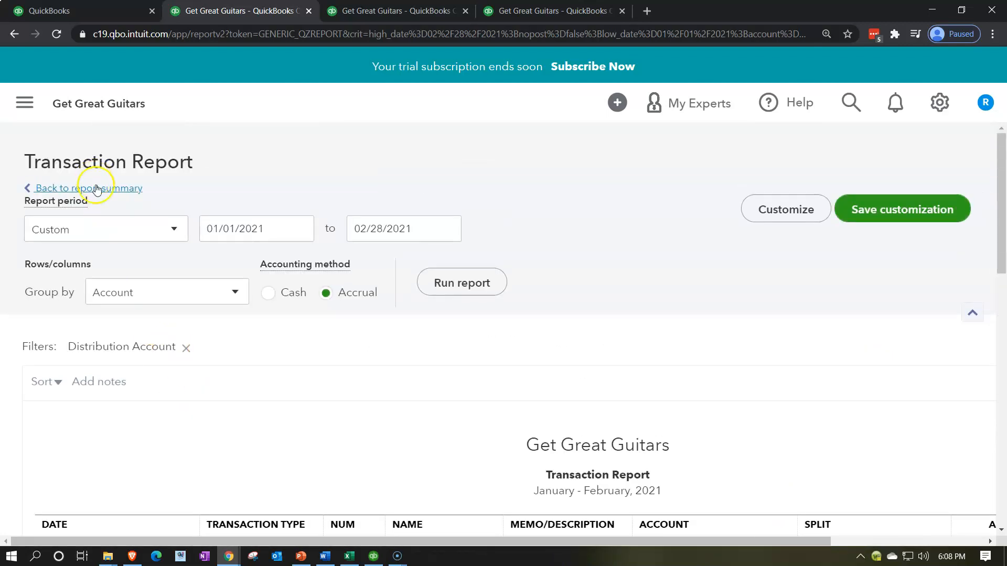
pyautogui.click(96, 189)
pyautogui.scroll(-8, 314, 490)
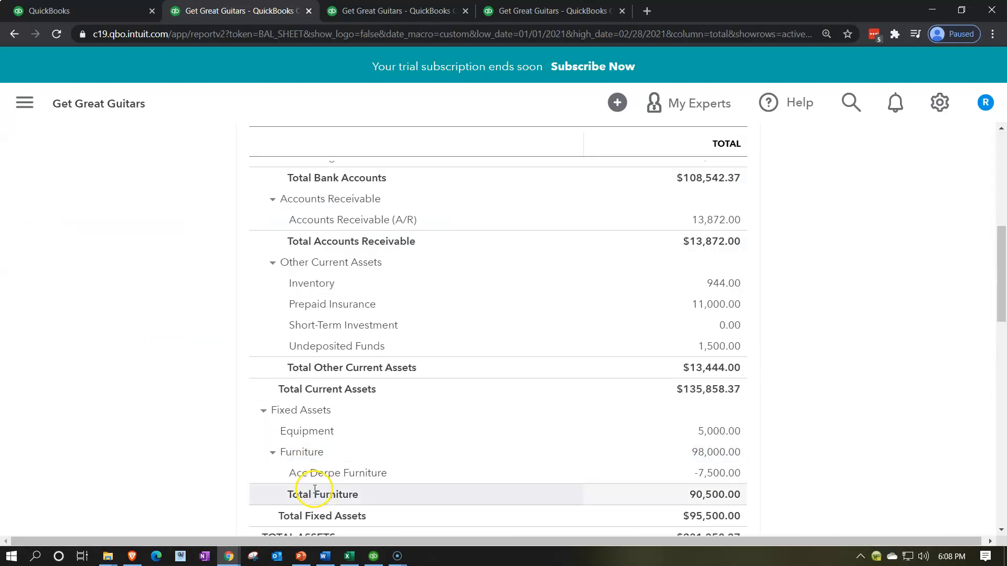
# Step: Set the Sales of Product Income transaction report's period to 01/01/2021 through 02/28/2021 and run it
pyautogui.click(375, 11)
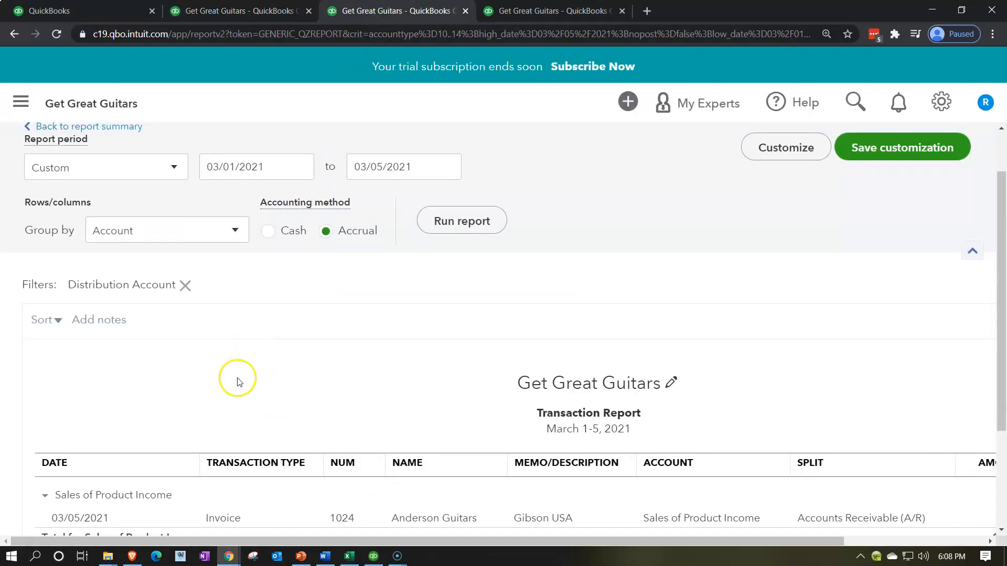
pyautogui.click(275, 166)
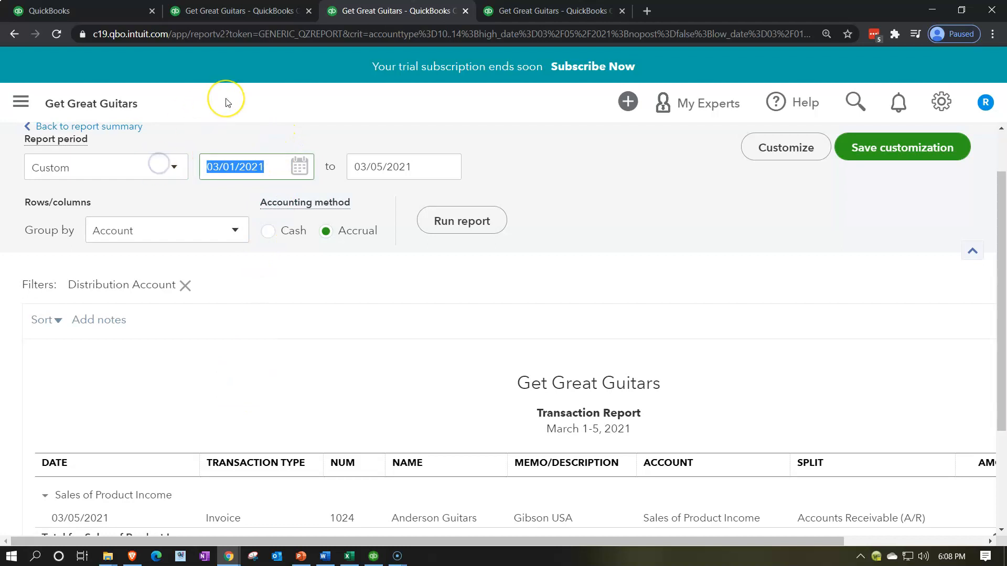
pyautogui.write('01')
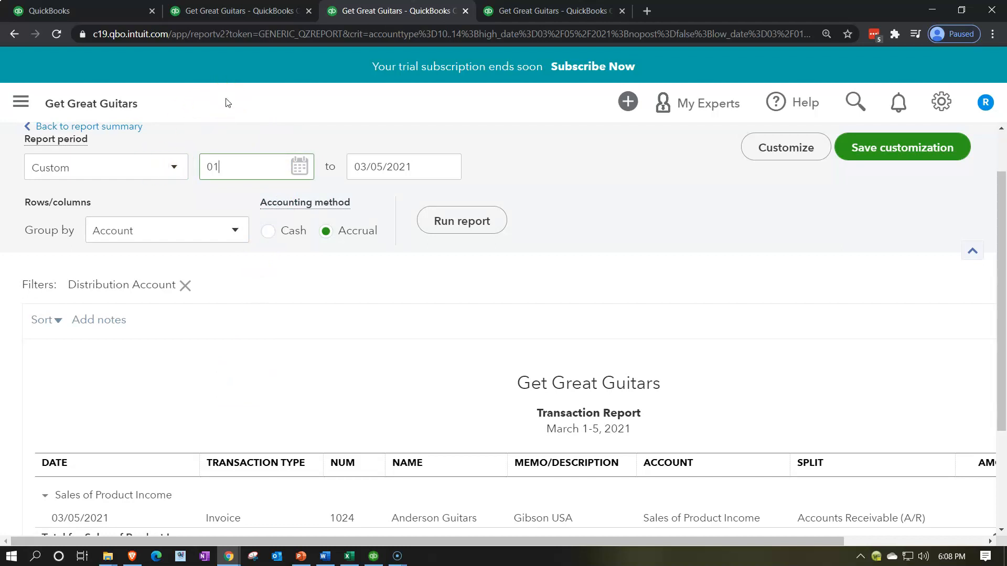
pyautogui.write('/01/2021')
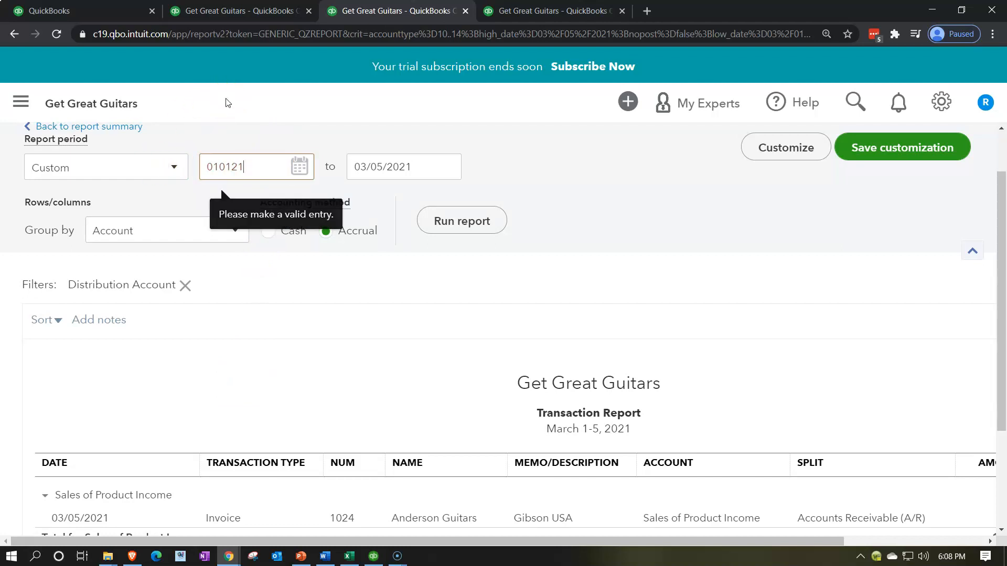
pyautogui.press('Tab')
pyautogui.write('022821')
pyautogui.press('Tab')
pyautogui.click(446, 224)
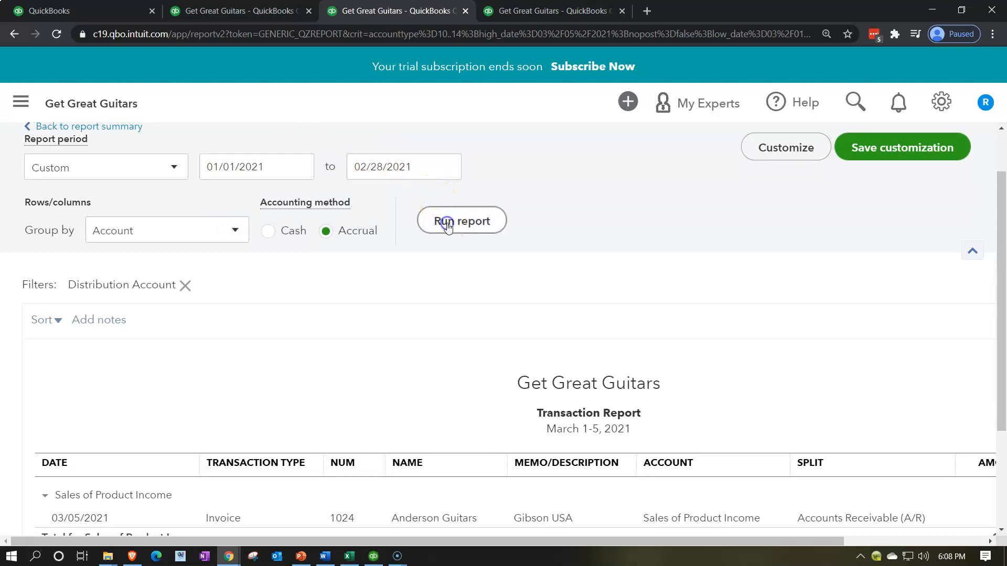
# Step: Review the January to February 2021 Sales of Product Income transactions and return to the Profit and Loss summary
pyautogui.scroll(-4, 231, 287)
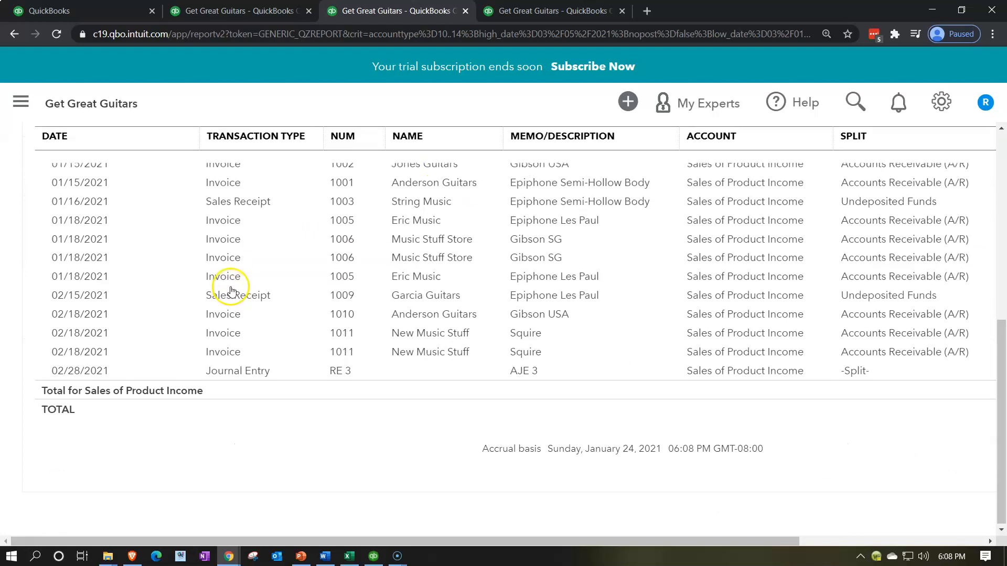
pyautogui.scroll(7, 231, 287)
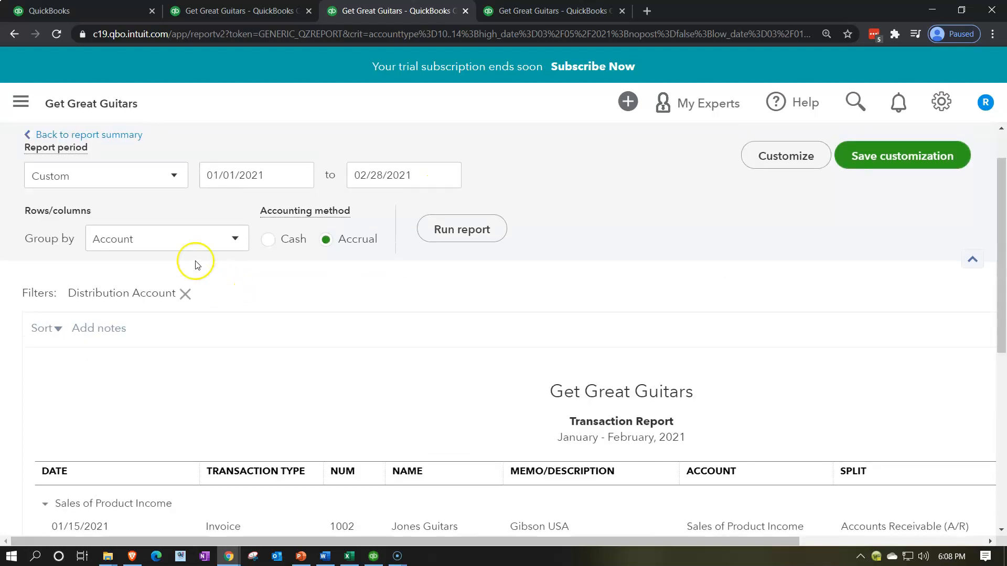
pyautogui.click(120, 135)
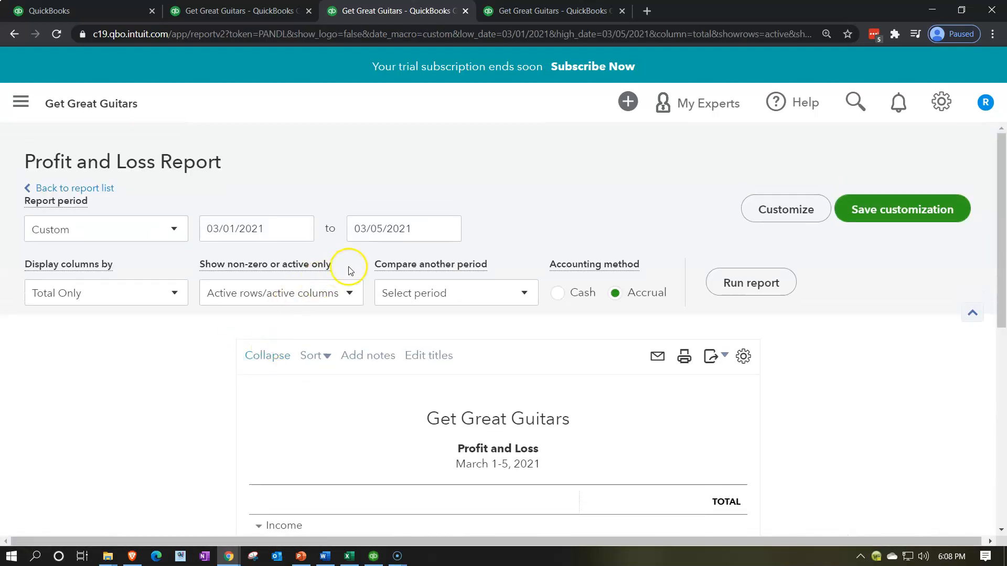
# Step: Set the Profit and Loss report period to 01/01/2021 through 02/28/2021 and run the report
pyautogui.click(267, 229)
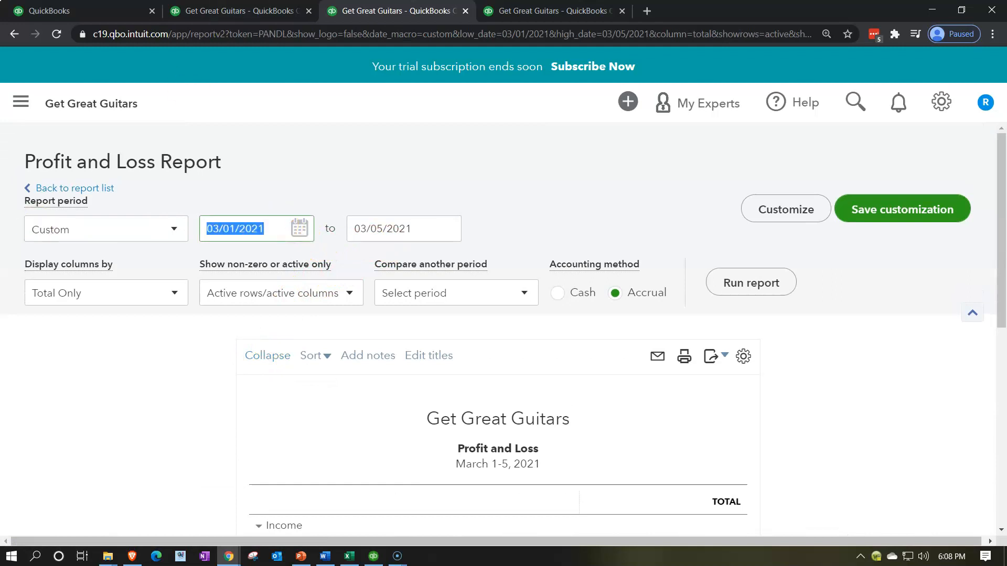
pyautogui.write('01/01/2021')
pyautogui.press('Tab')
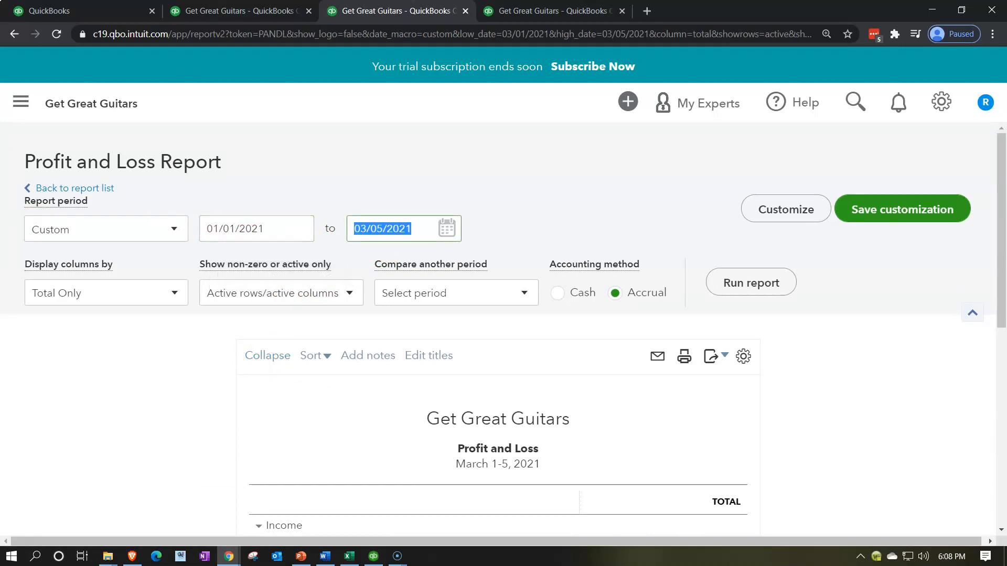
pyautogui.write('02/28/2021')
pyautogui.press('Tab')
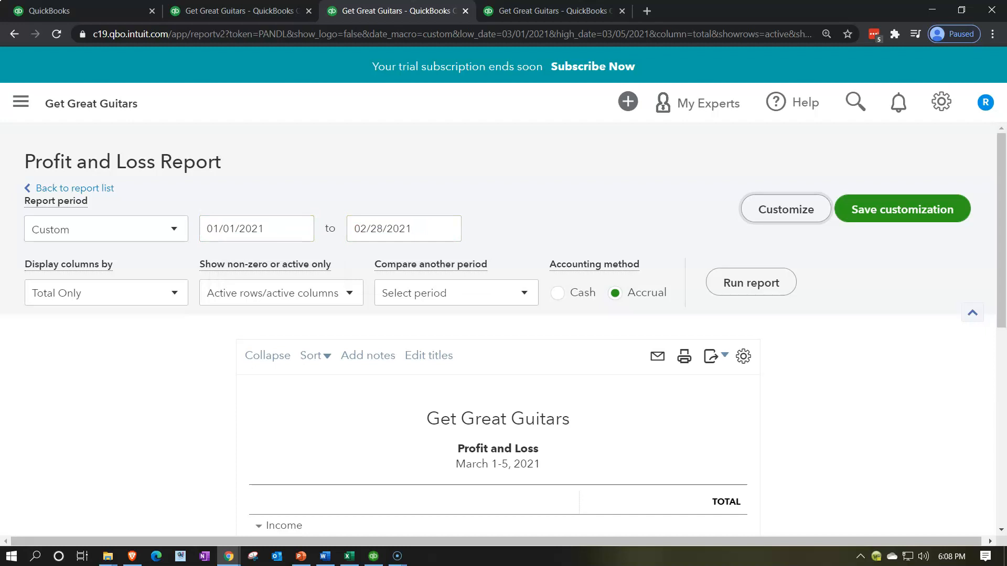
pyautogui.click(774, 284)
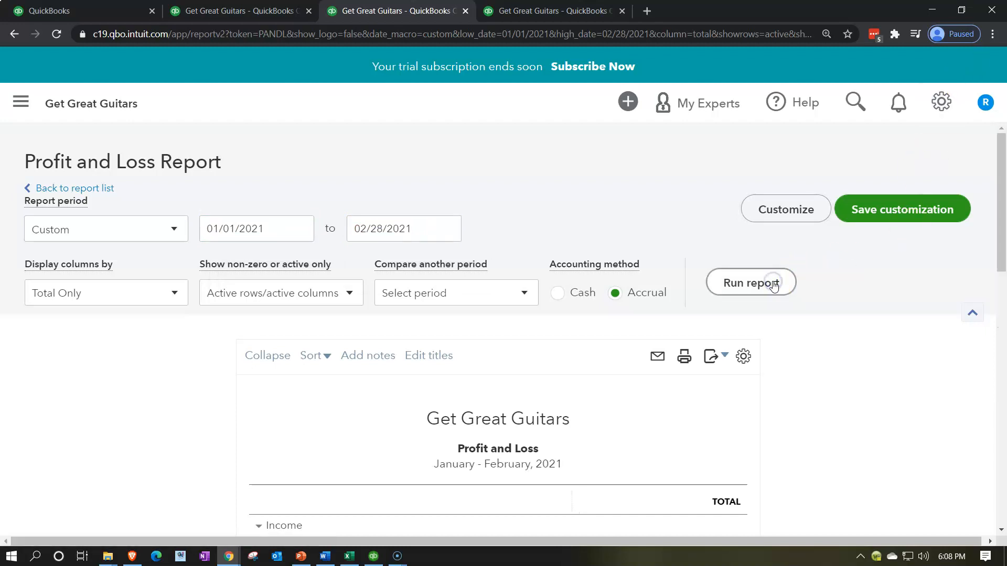
# Step: Open the Sales of Product Income detail from the Profit and Loss, examine the journal entry RE 3 amount, and return to the summary
pyautogui.scroll(-5, 773, 285)
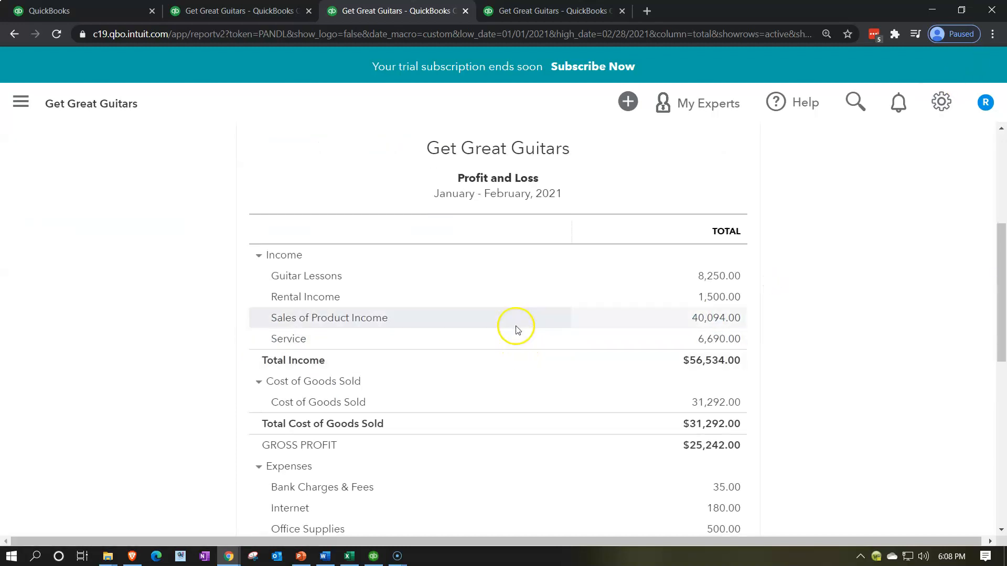
pyautogui.click(713, 317)
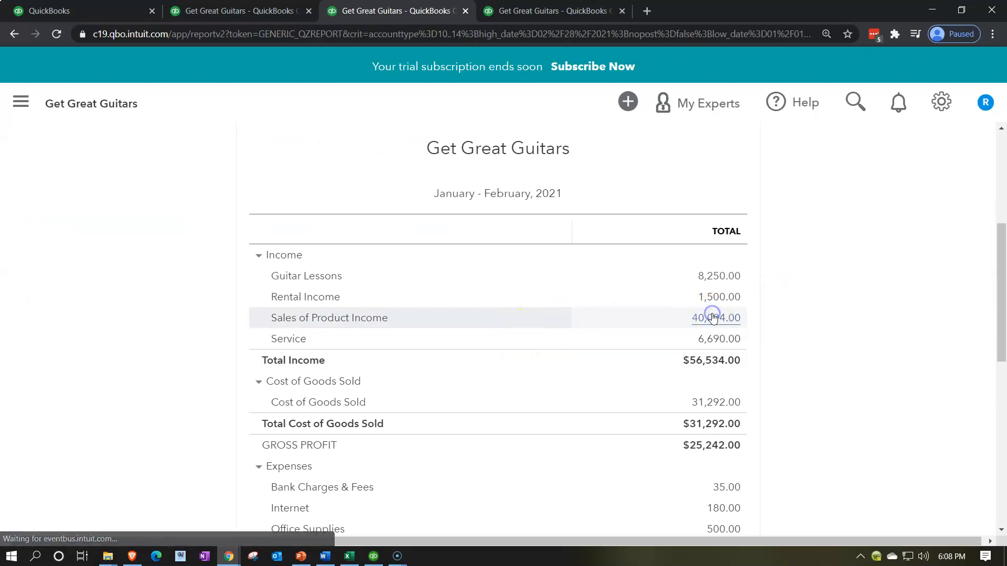
pyautogui.scroll(-4, 713, 317)
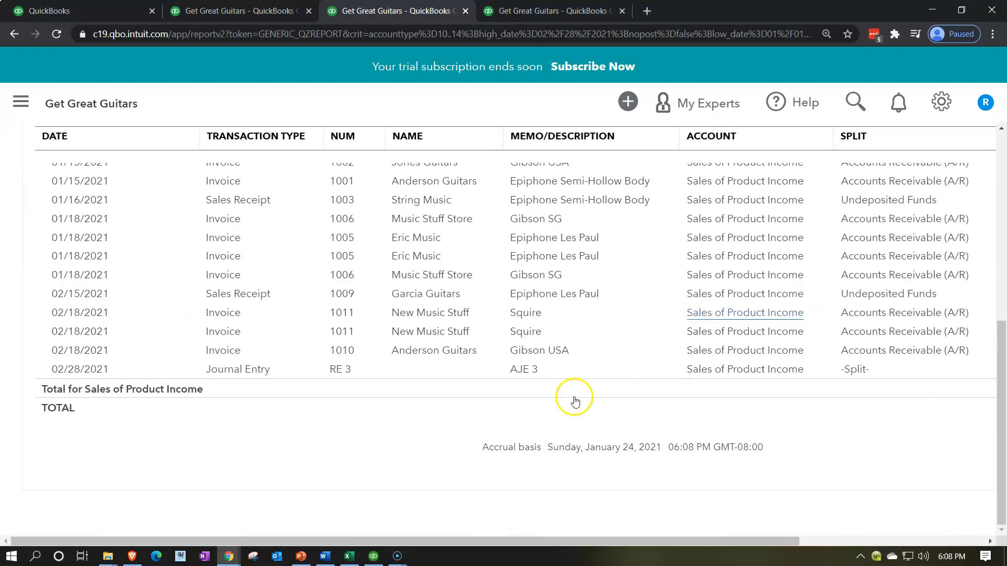
pyautogui.moveTo(667, 540); pyautogui.dragTo(838, 542)
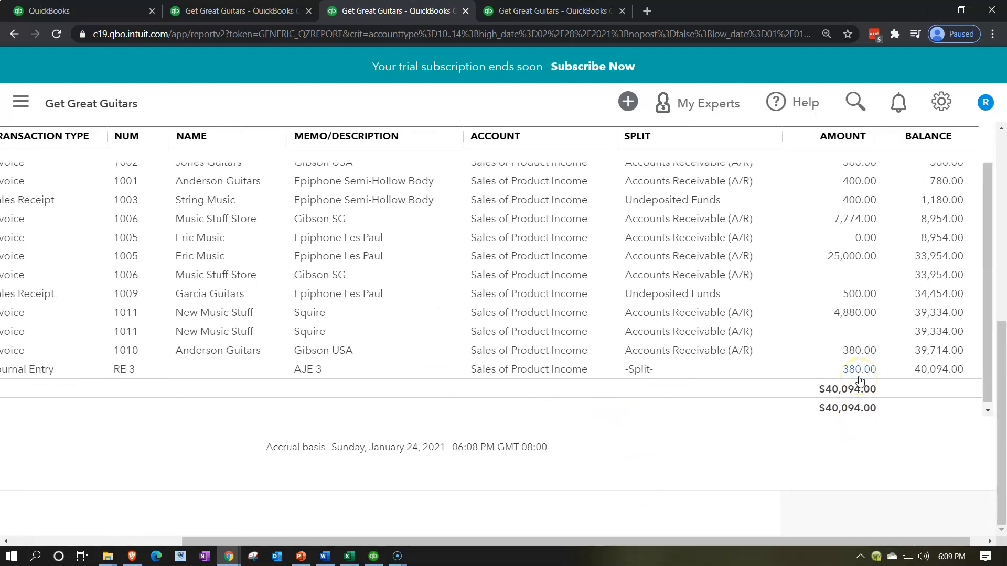
pyautogui.moveTo(817, 538); pyautogui.dragTo(524, 543)
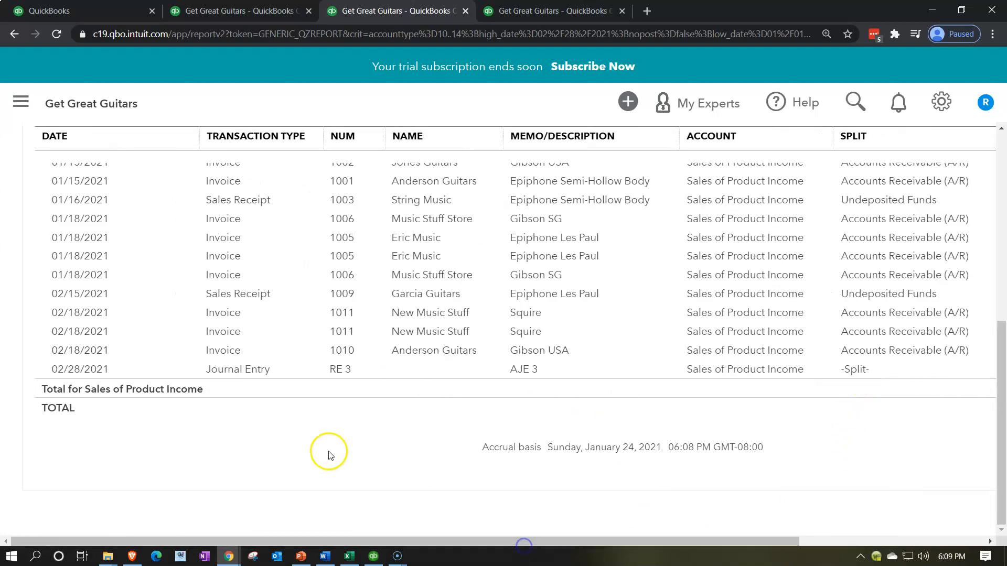
pyautogui.scroll(10, 329, 456)
pyautogui.click(126, 192)
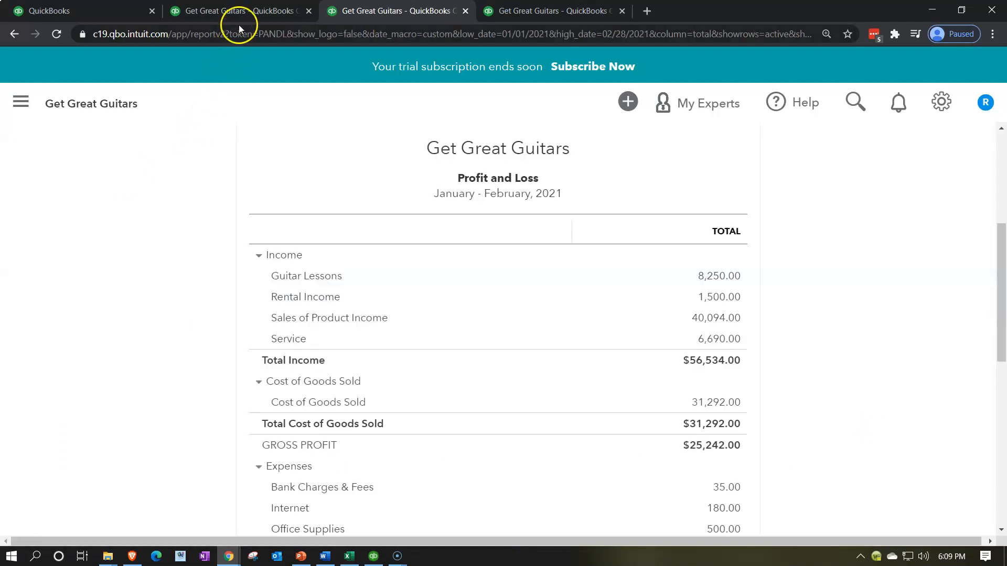
# Step: Open the California Depart Sales Tax Payable detail from the Balance Sheet, examine the journal entry RE 3 line, and return to the summary
pyautogui.click(248, 12)
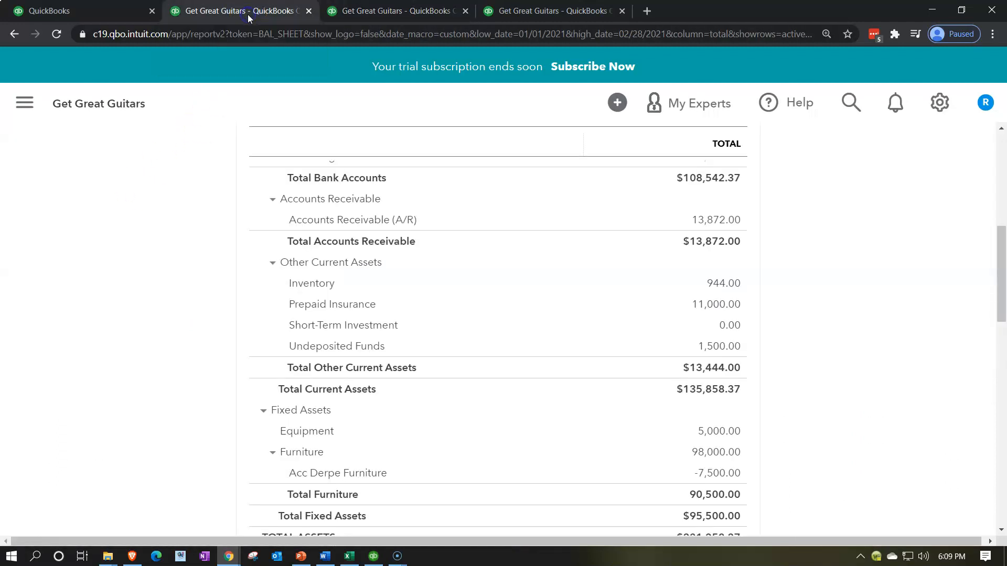
pyautogui.scroll(-4, 176, 393)
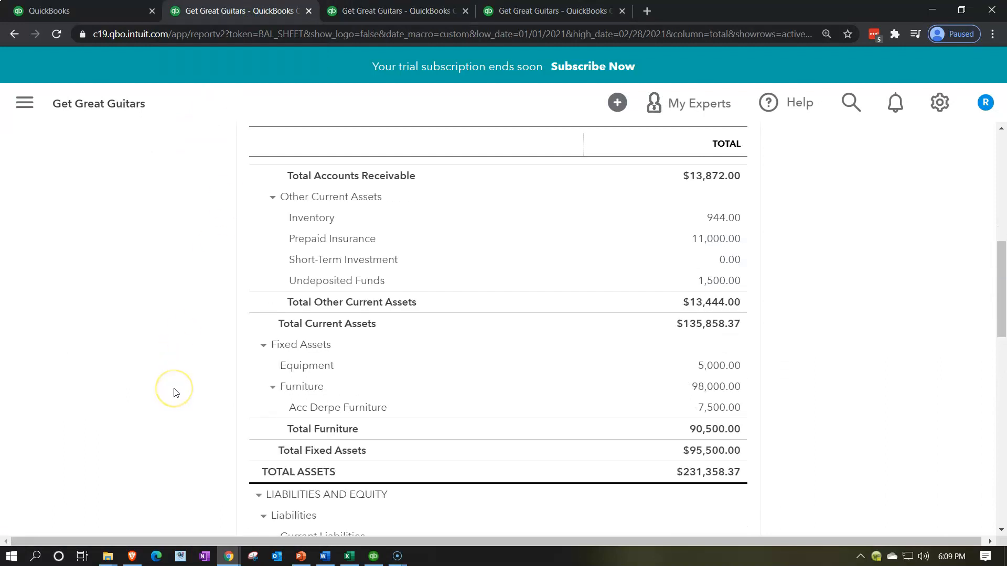
pyautogui.scroll(-1, 175, 392)
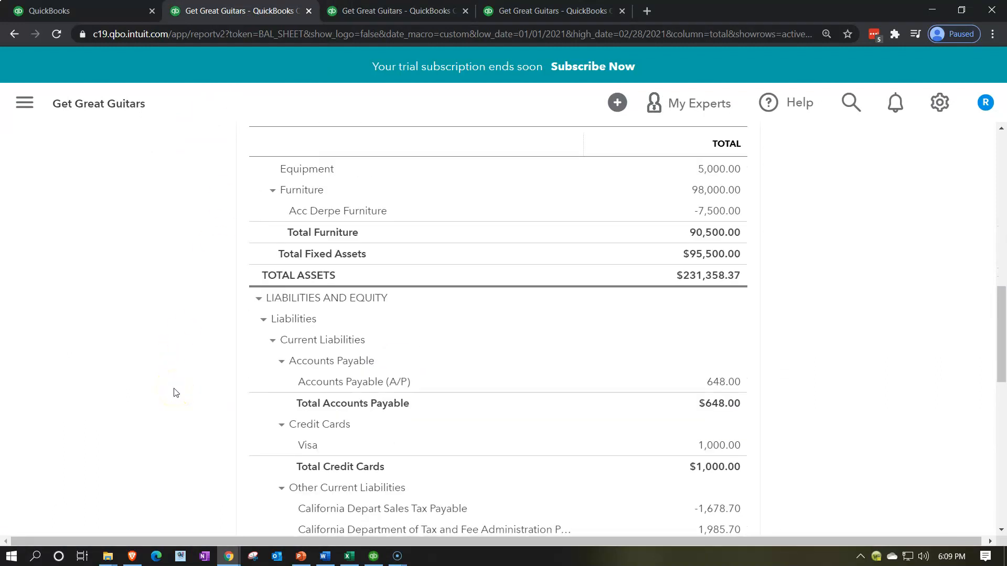
pyautogui.scroll(-5, 176, 393)
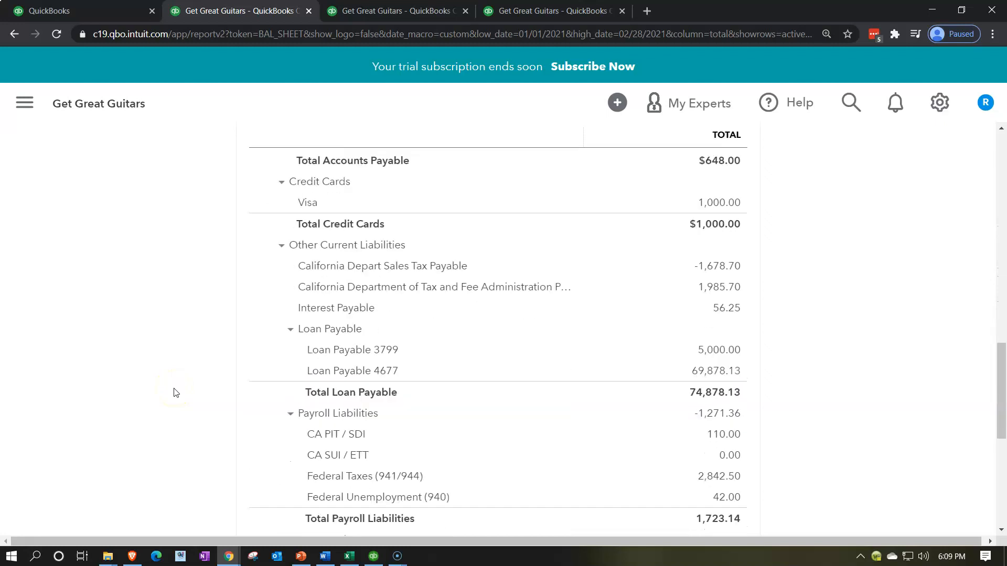
pyautogui.scroll(1, 176, 392)
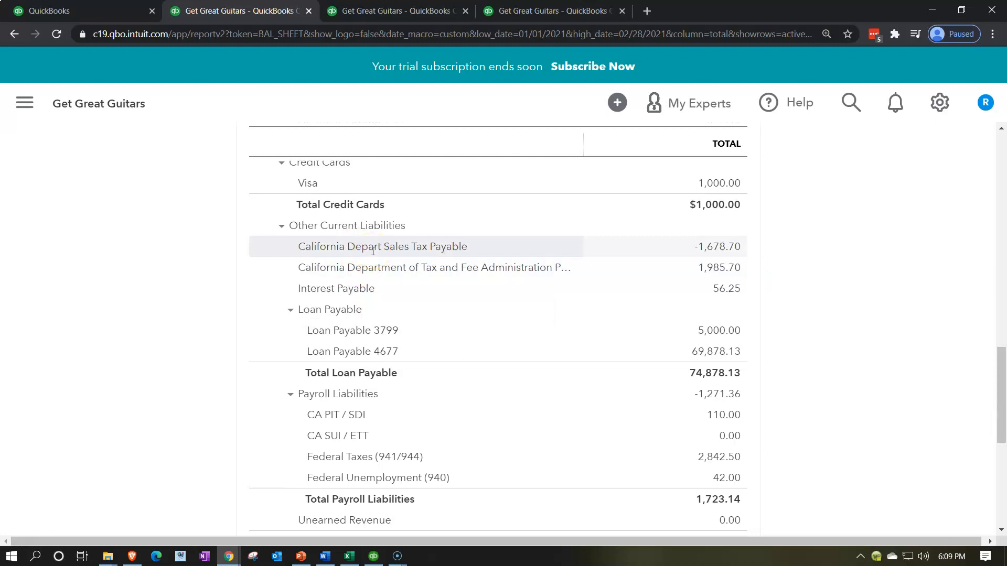
pyautogui.click(724, 247)
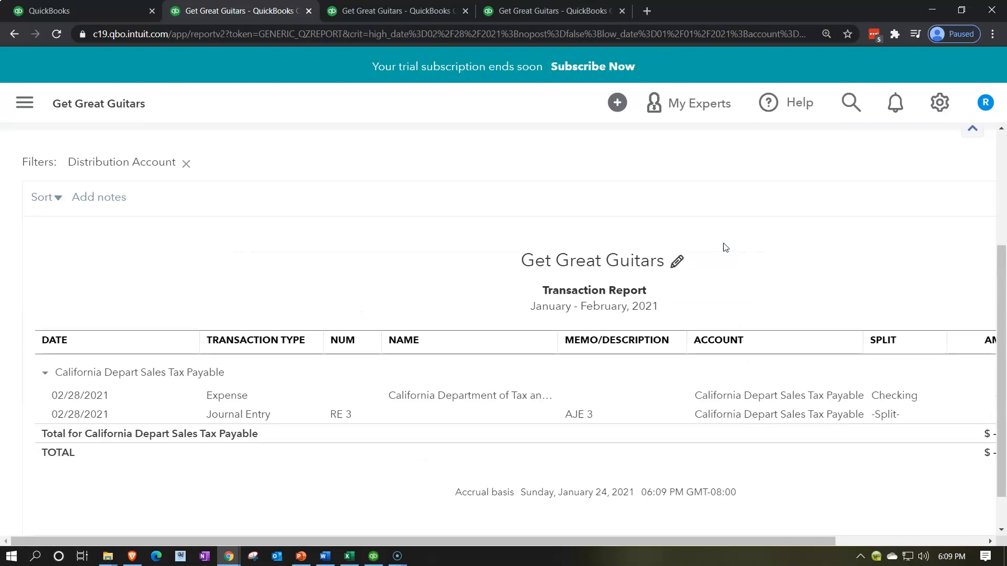
pyautogui.scroll(-1, 726, 247)
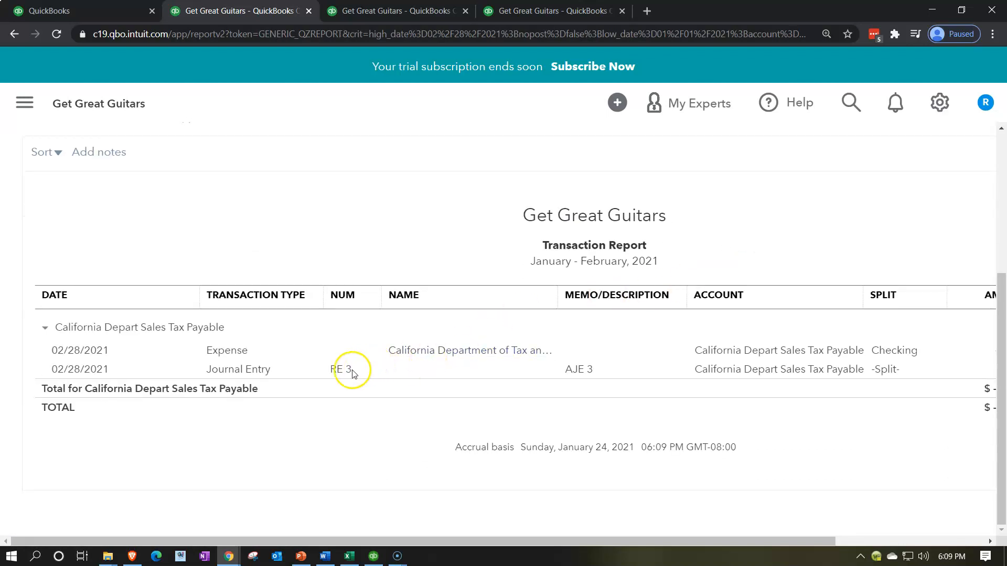
pyautogui.moveTo(578, 542)
pyautogui.mouseDown()
pyautogui.moveTo(712, 541)
pyautogui.moveTo(577, 541)
pyautogui.mouseUp()
pyautogui.scroll(5, 83, 405)
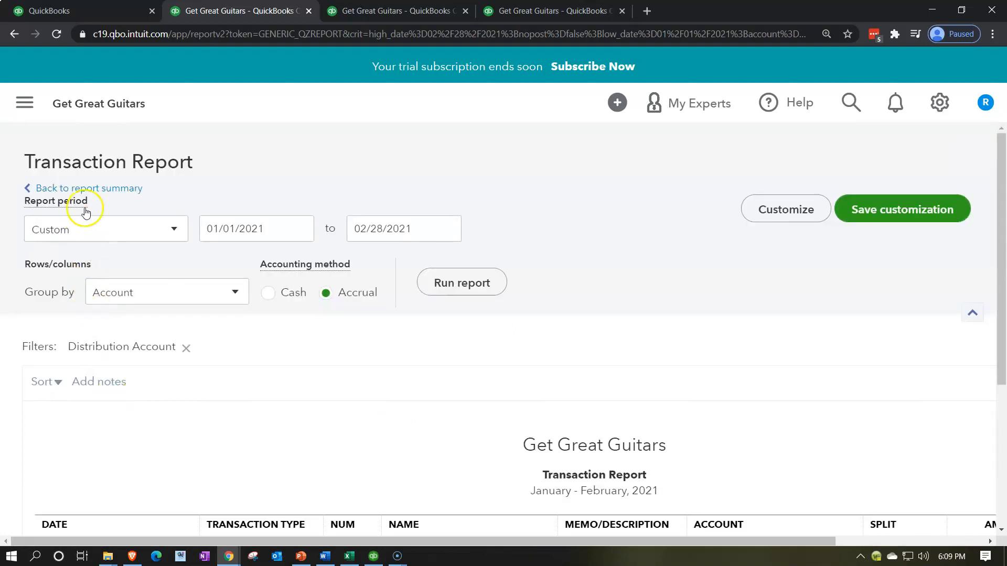
pyautogui.click(85, 194)
# Step: Open the Inventory transaction detail from the Balance Sheet and examine the journal entry RE 3 line's memo and amount
pyautogui.scroll(-10, 292, 416)
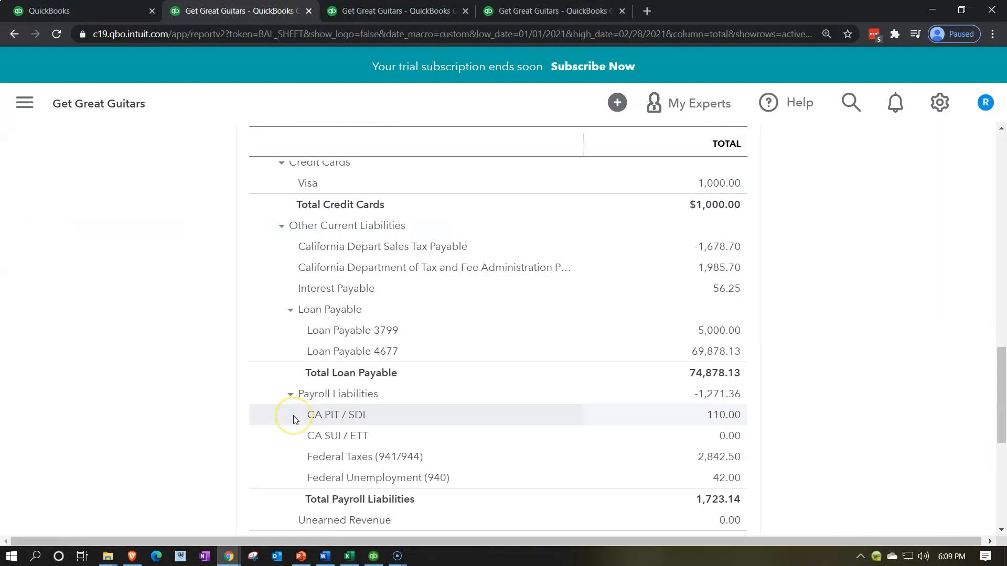
pyautogui.scroll(9, 295, 419)
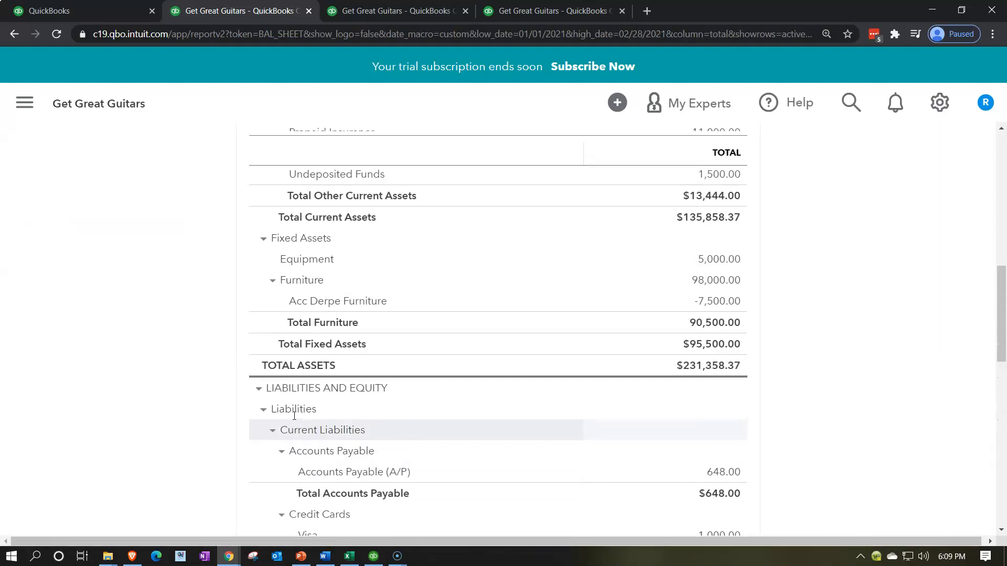
pyautogui.scroll(1, 294, 419)
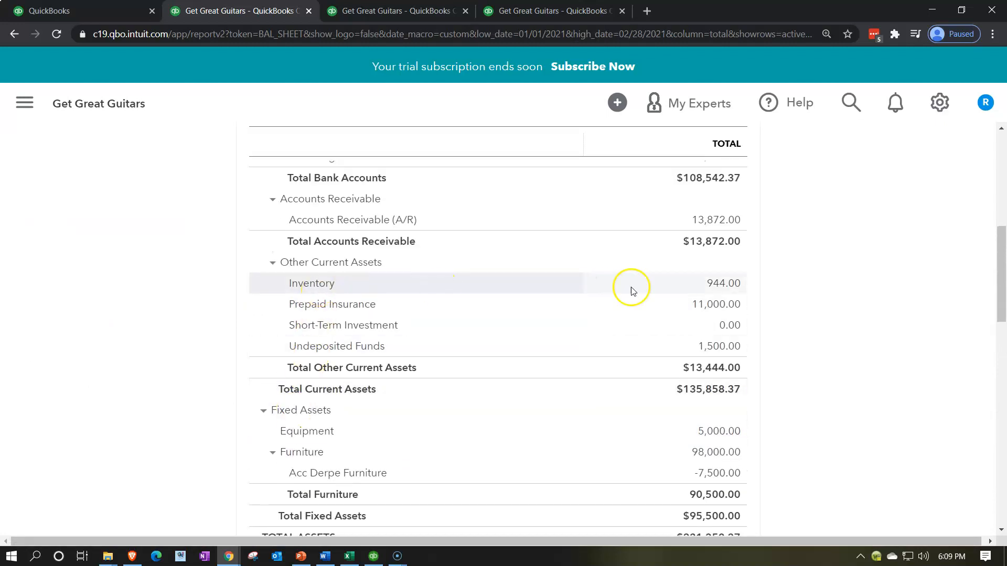
pyautogui.click(715, 286)
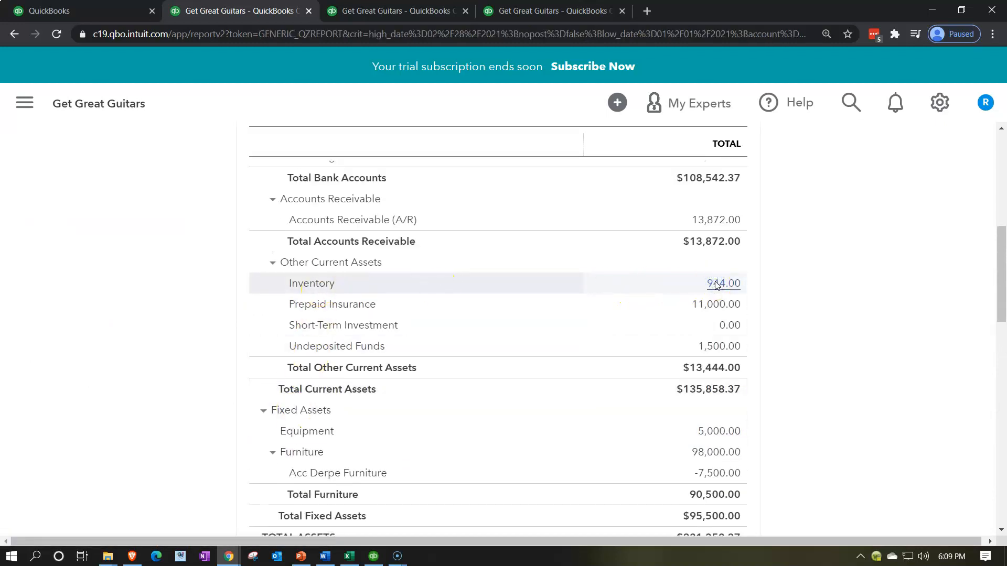
pyautogui.scroll(-5, 715, 284)
pyautogui.click(733, 371)
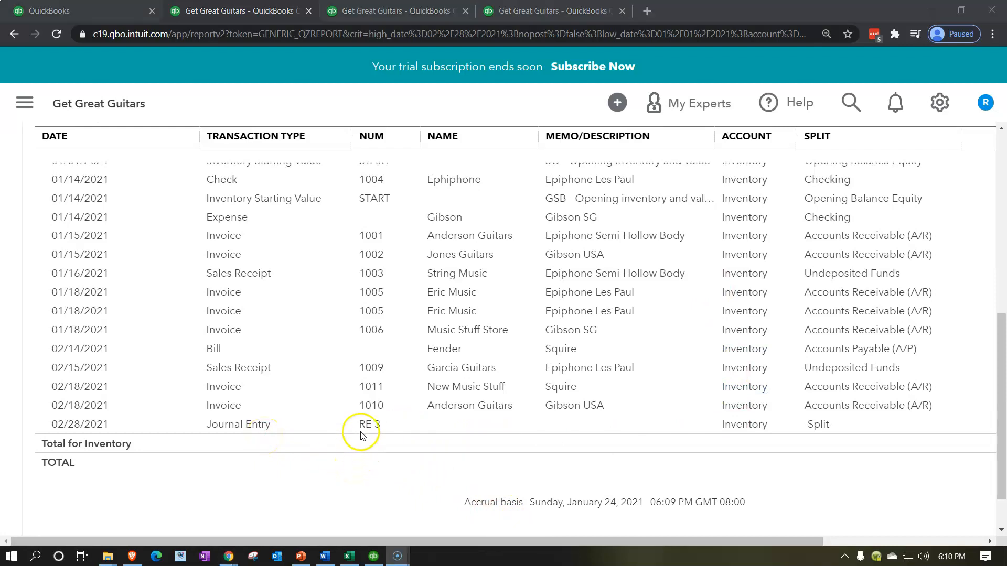
pyautogui.click(811, 539)
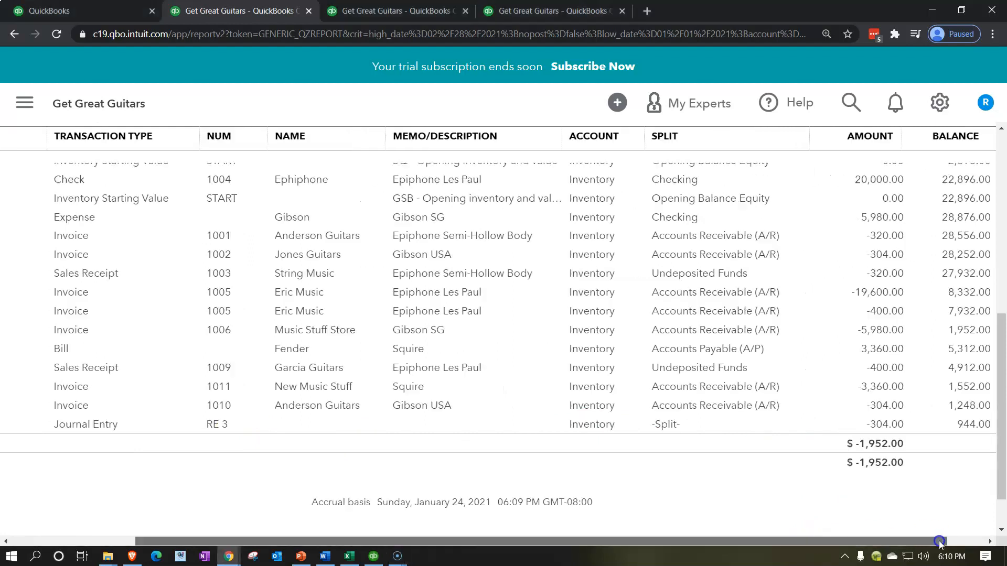
# Step: In journal entry RE 3, describe the Cost of Goods Sold and Inventory lines as AJE 3, change the journal number to AJE 3, and save and close
pyautogui.click(883, 432)
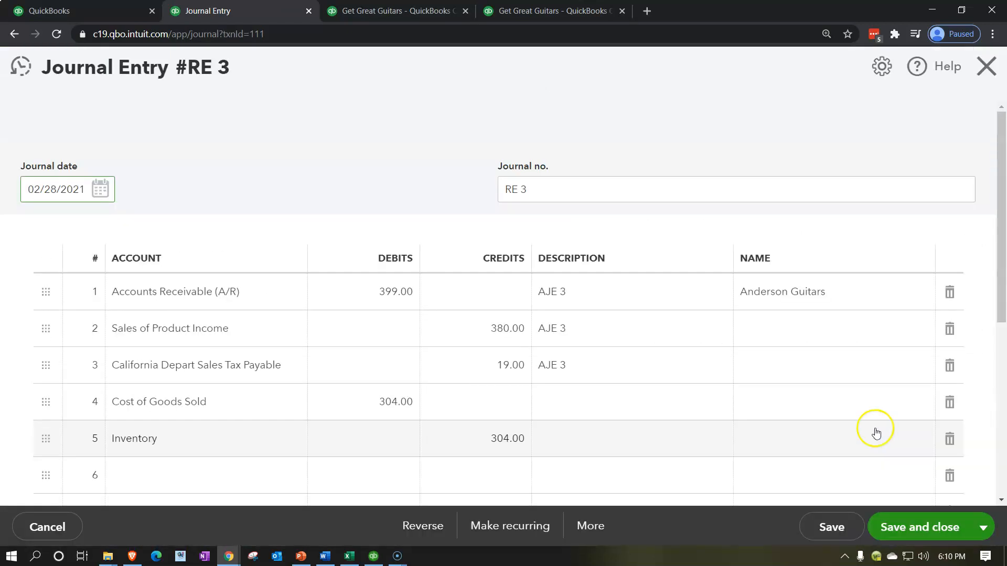
pyautogui.click(596, 411)
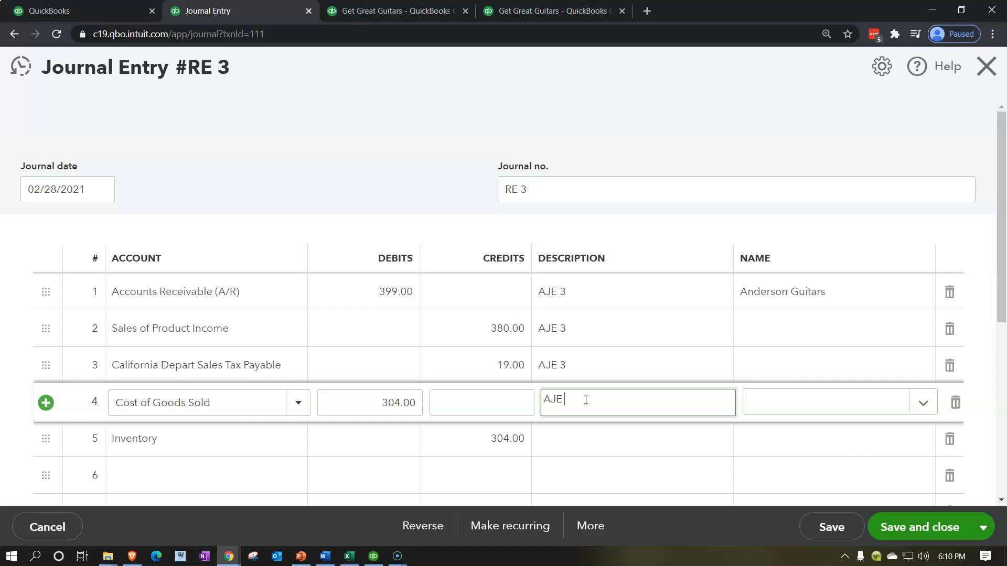
pyautogui.click(587, 448)
pyautogui.write('AJE 3')
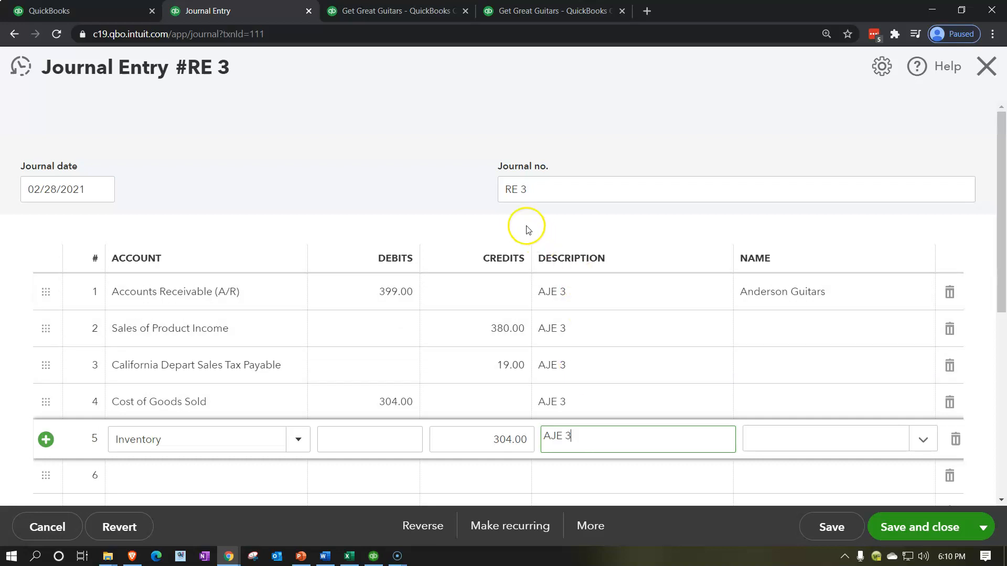
pyautogui.click(535, 190)
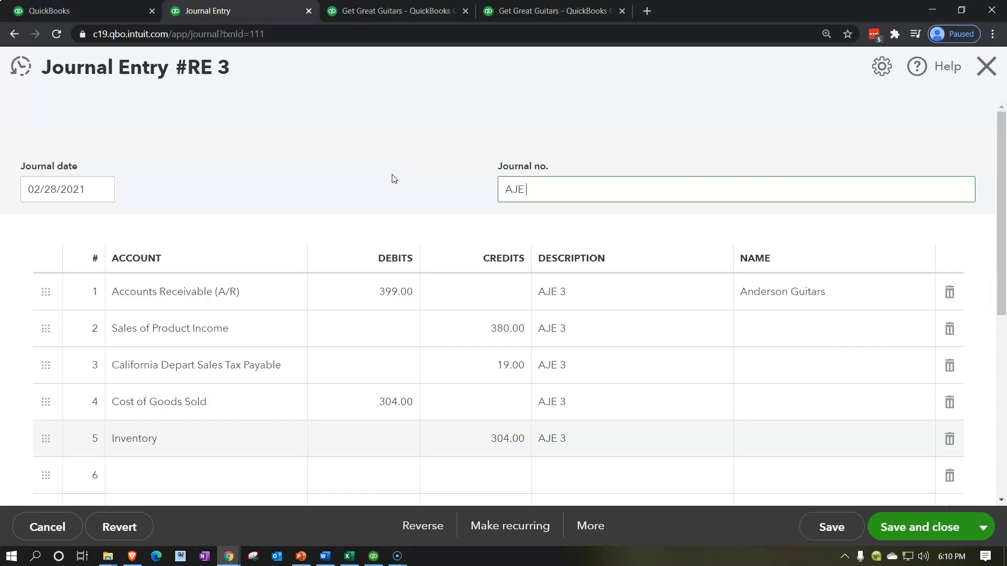
pyautogui.click(886, 530)
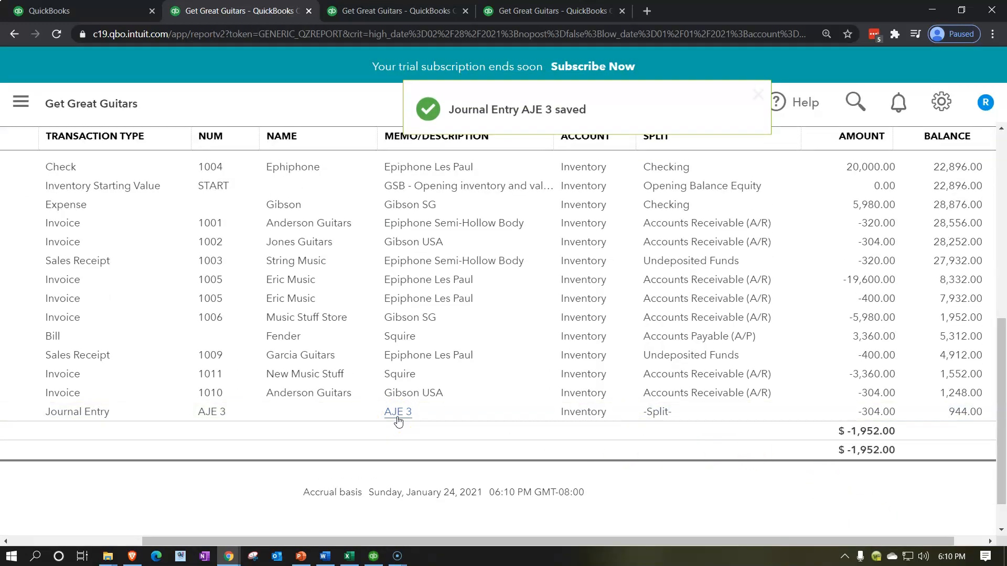
# Step: Return from the Inventory transaction report to the Balance Sheet and review its current asset balances
pyautogui.scroll(5, 235, 354)
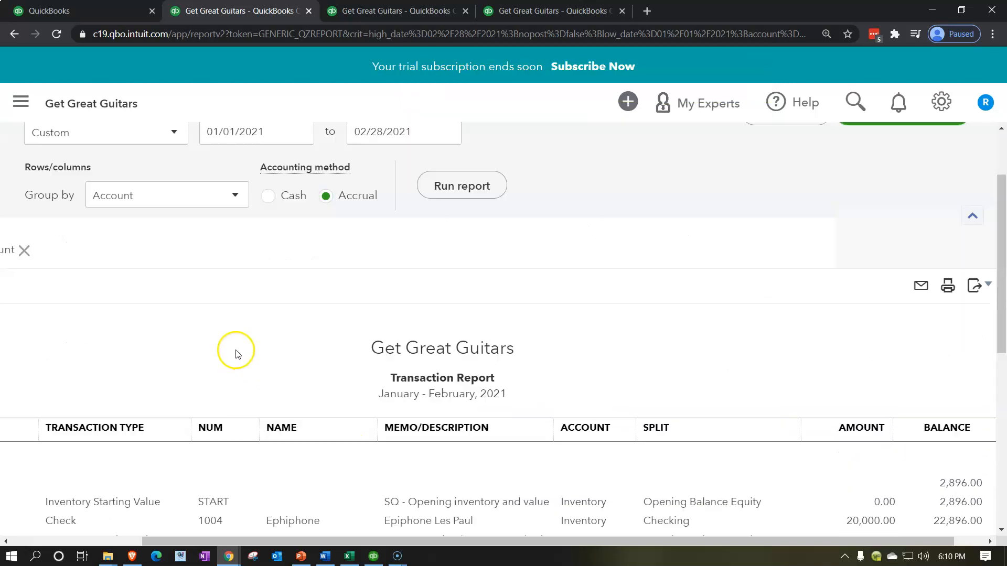
pyautogui.scroll(1, 236, 354)
pyautogui.click(119, 173)
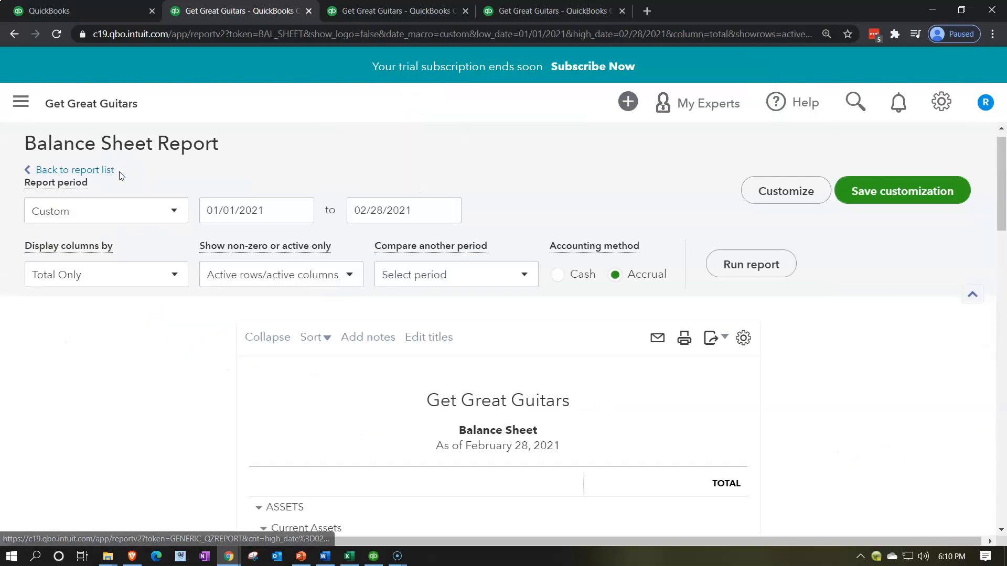
pyautogui.scroll(-8, 123, 183)
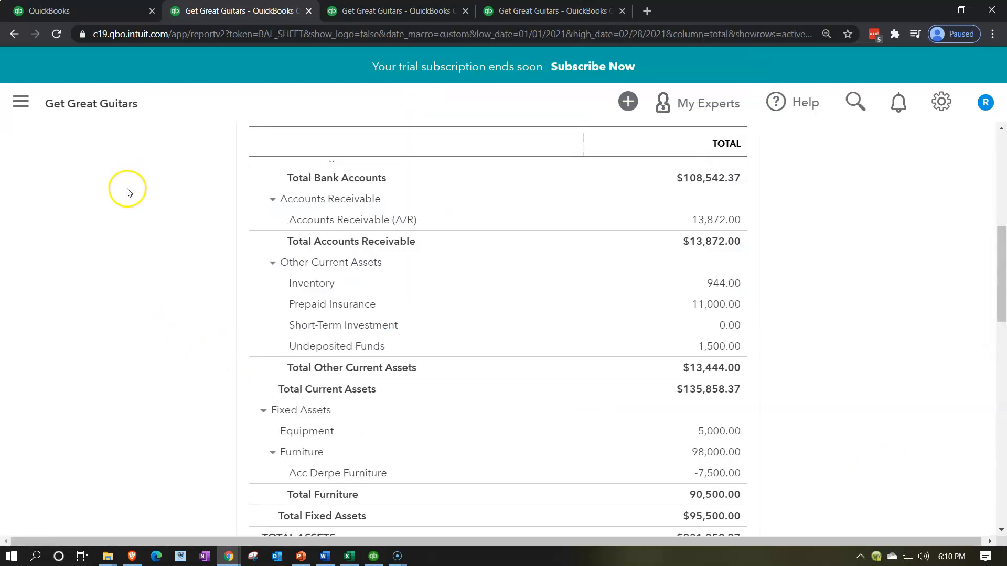
# Step: Open the Cost of Goods Sold transaction detail from the Profit and Loss, examine the AJE 3 journal entry line, and return to the summary
pyautogui.click(370, 15)
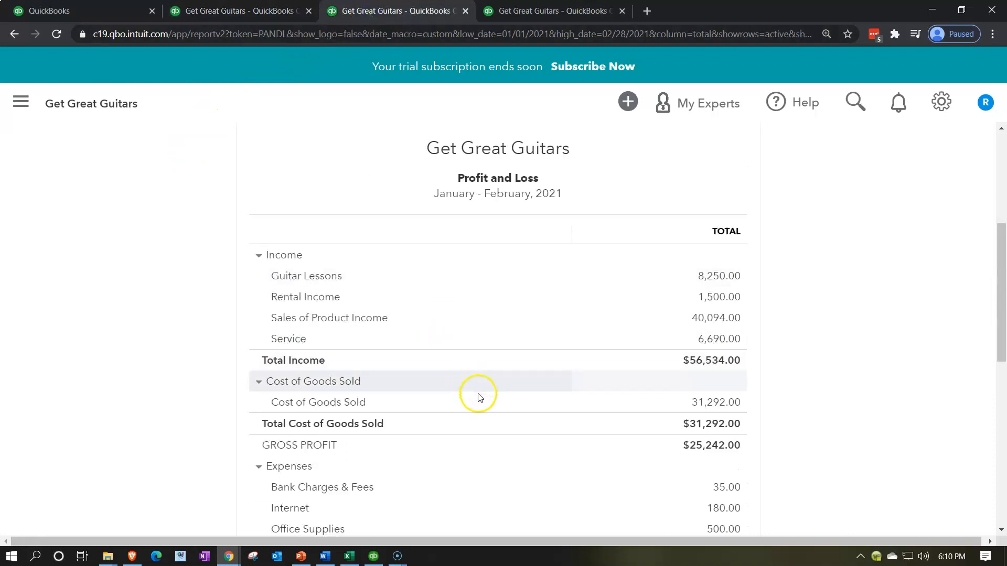
pyautogui.click(709, 404)
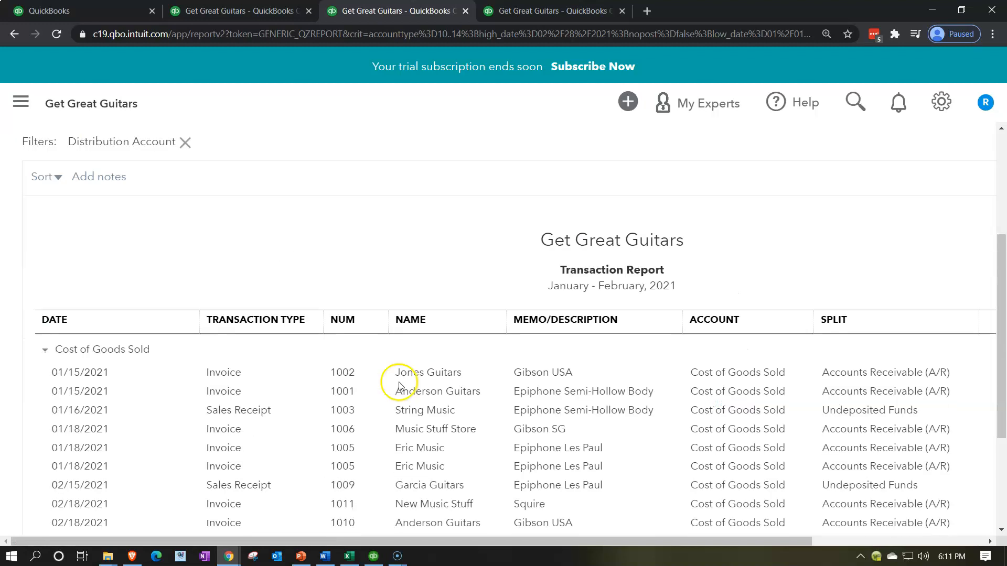
pyautogui.scroll(-3, 396, 386)
pyautogui.scroll(1, 360, 369)
pyautogui.scroll(-1, 565, 425)
pyautogui.scroll(1, 570, 407)
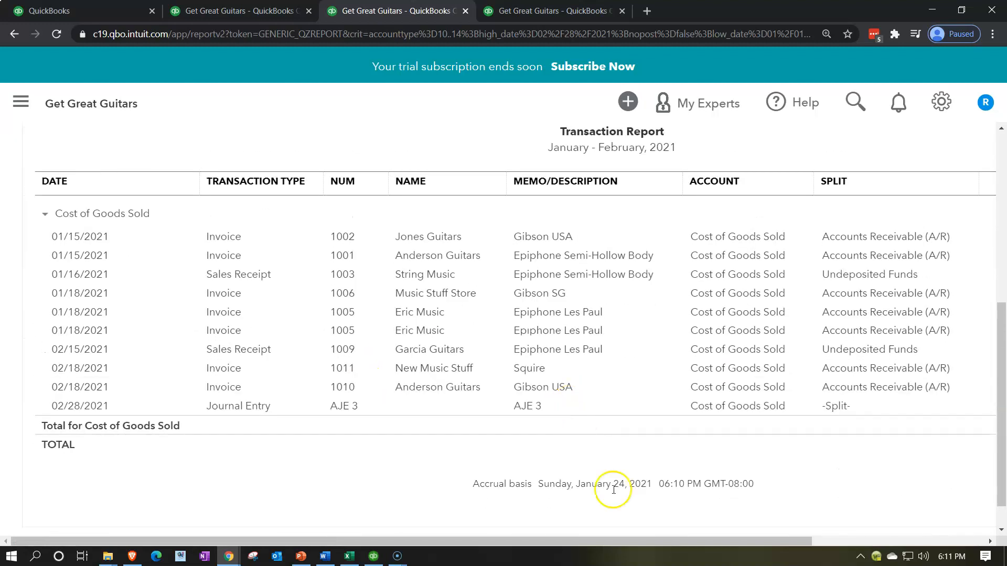
pyautogui.moveTo(658, 534); pyautogui.dragTo(619, 540)
pyautogui.scroll(5, 176, 387)
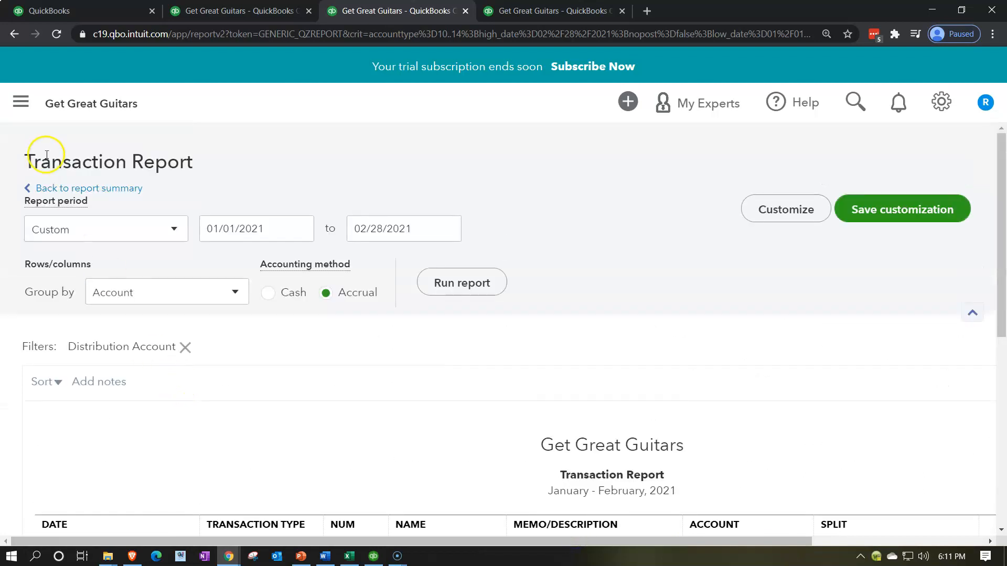
pyautogui.click(93, 188)
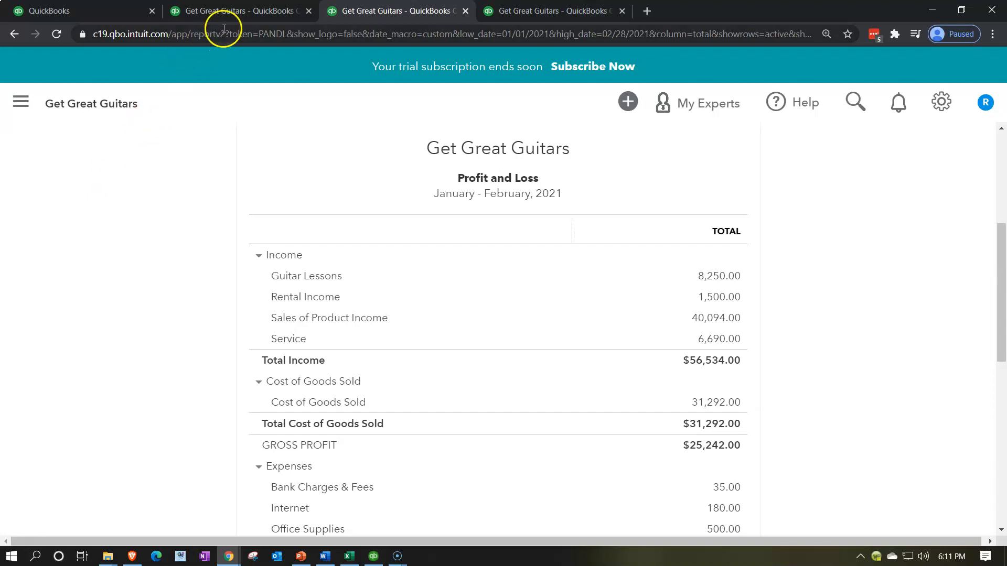
# Step: Review Accounts Receivable on the Balance Sheet and duplicate the browser tab holding the Trial Balance
pyautogui.click(251, 15)
pyautogui.scroll(2, 439, 308)
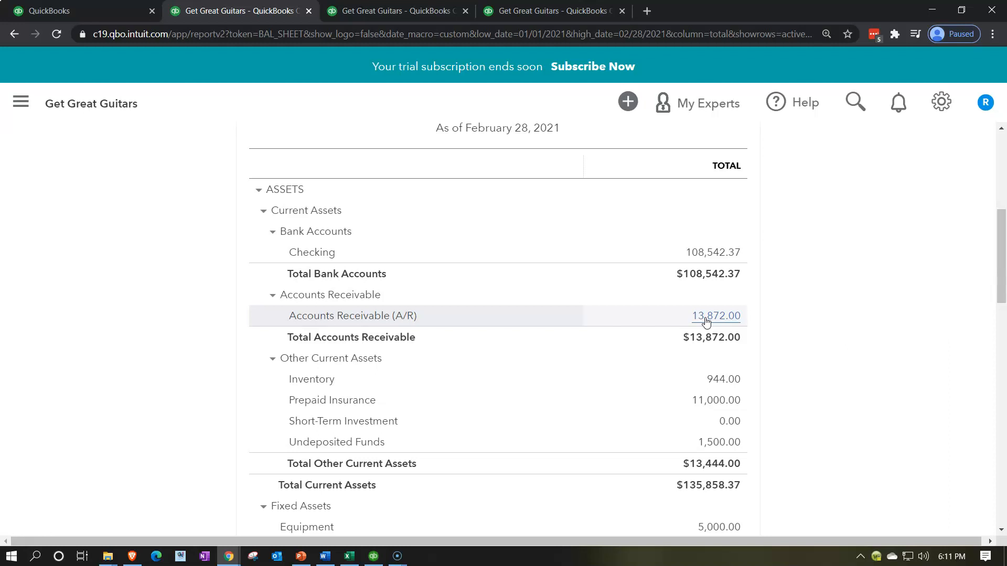
pyautogui.click(582, 10)
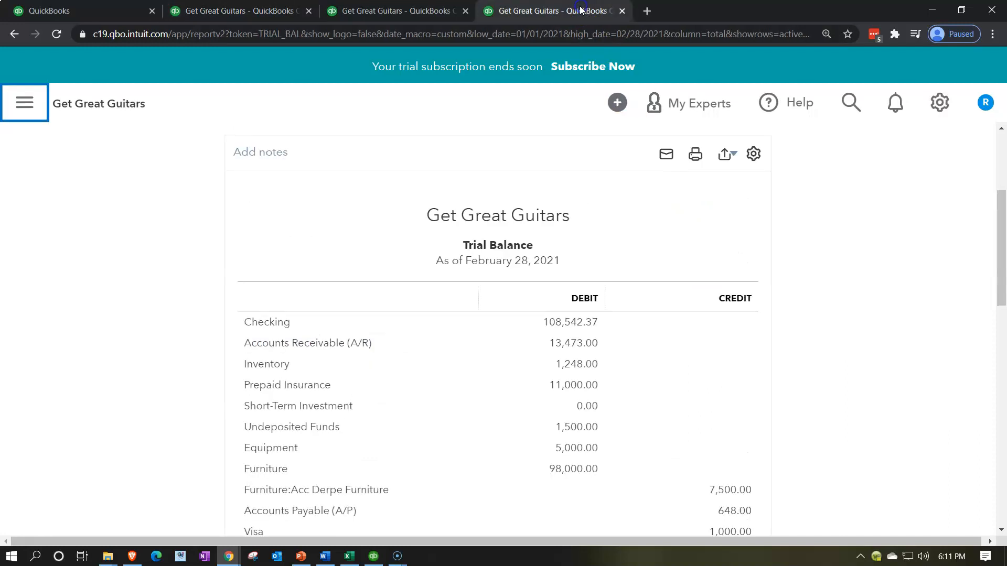
pyautogui.rightClick(579, 9)
pyautogui.click(608, 86)
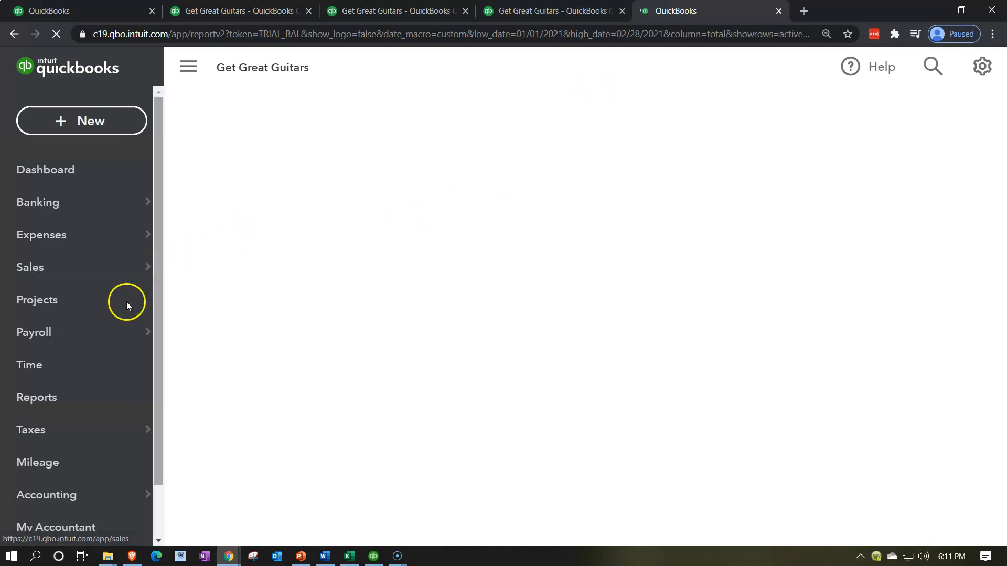
# Step: Open the Customer Balance Detail report from the standard reports list in the duplicated tab
pyautogui.click(75, 394)
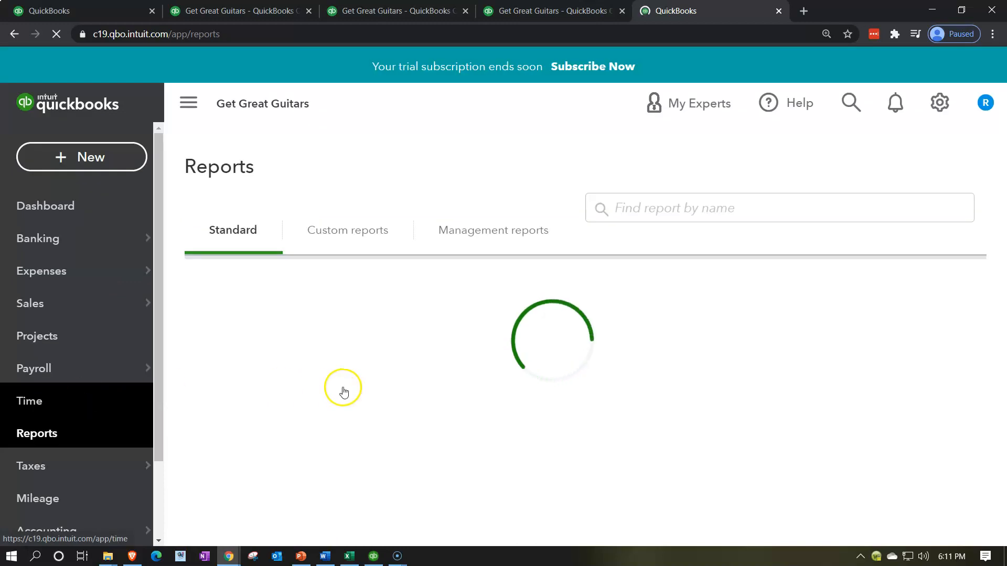
pyautogui.scroll(-1, 364, 400)
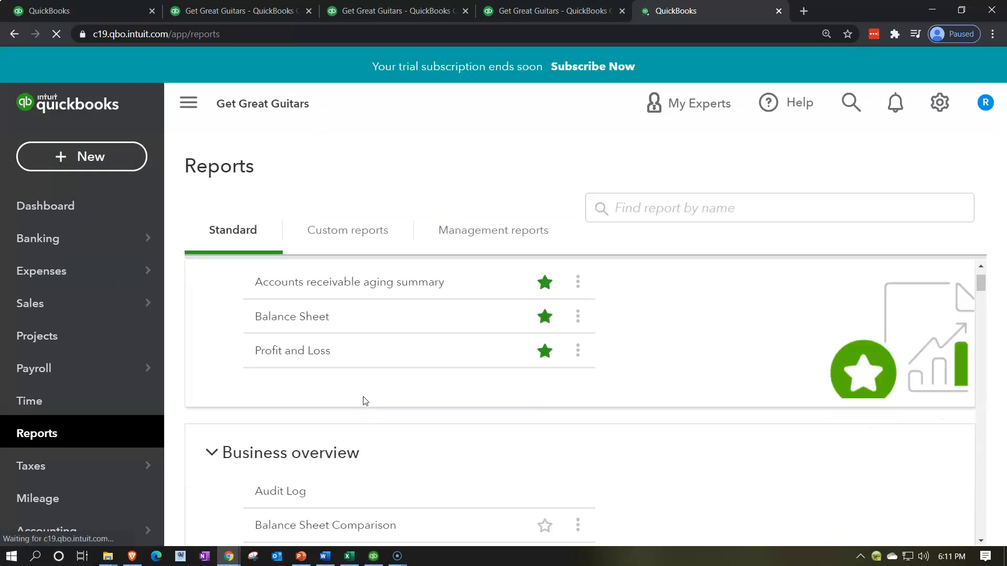
pyautogui.scroll(-1, 362, 403)
pyautogui.scroll(-2, 366, 417)
pyautogui.scroll(-8, 366, 419)
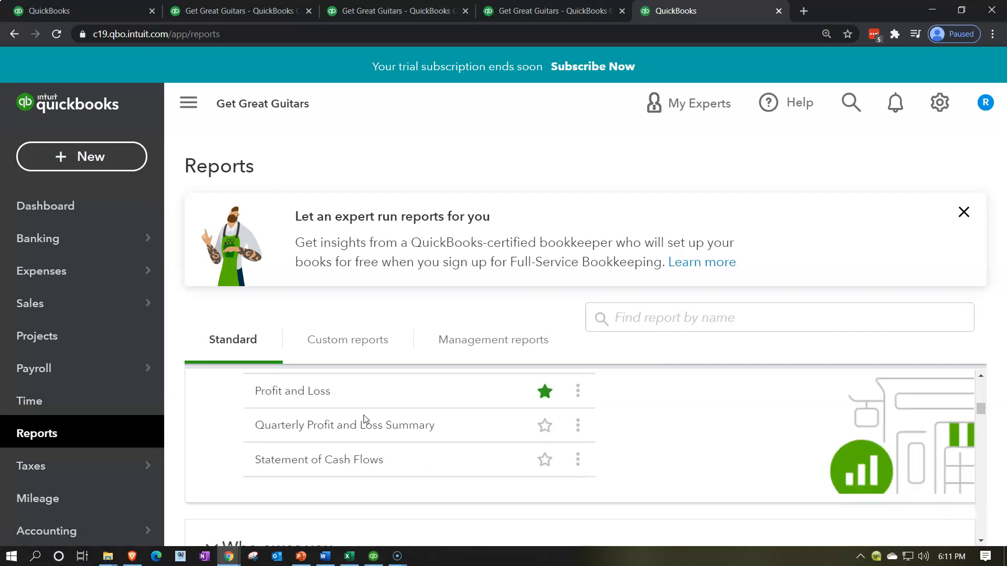
pyautogui.scroll(-2, 365, 420)
pyautogui.scroll(-3, 581, 449)
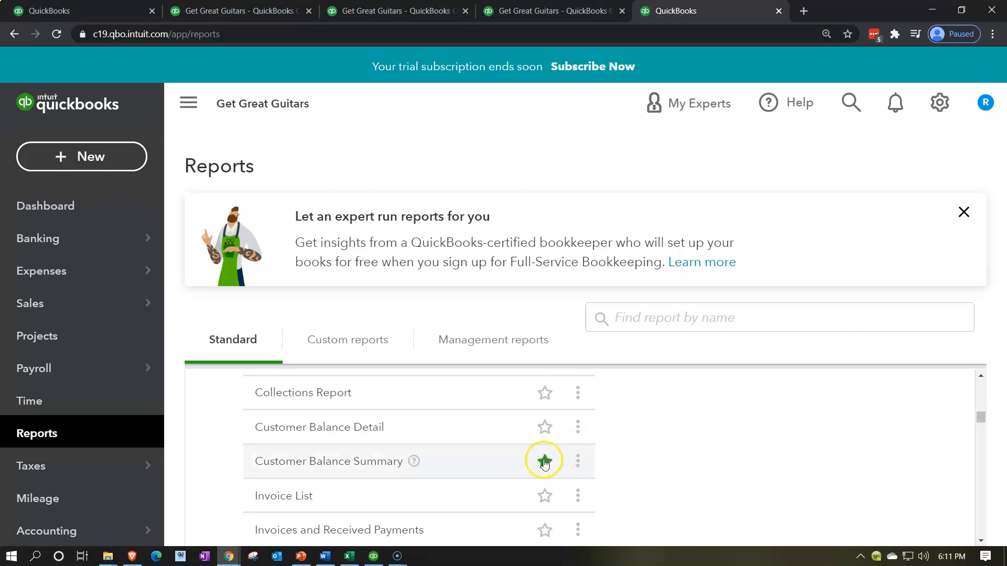
pyautogui.click(332, 428)
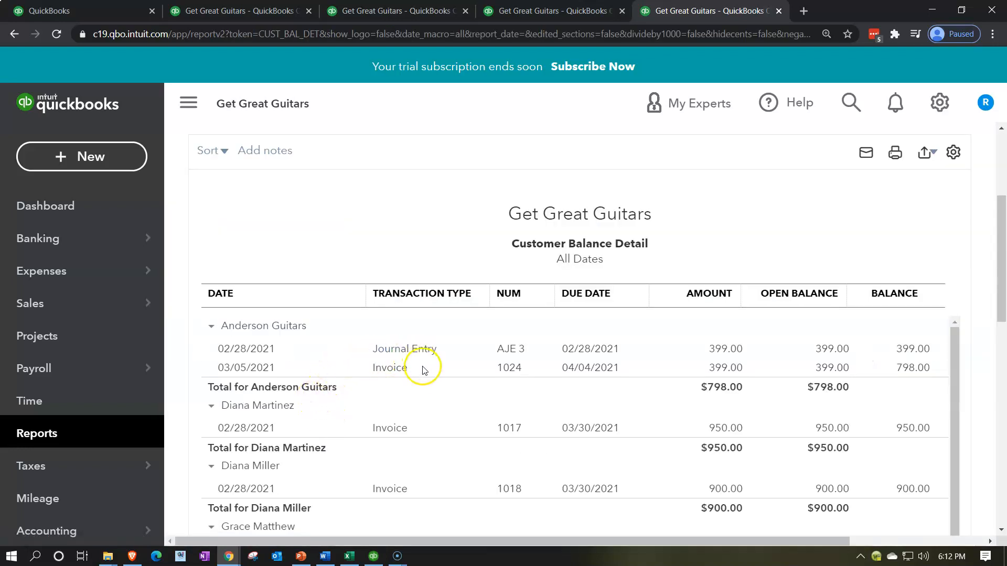
# Step: Examine the all-dates Customer Balance Detail report from the Anderson Guitars entries to the grand total, with the navigation menu hidden
pyautogui.scroll(-10, 425, 370)
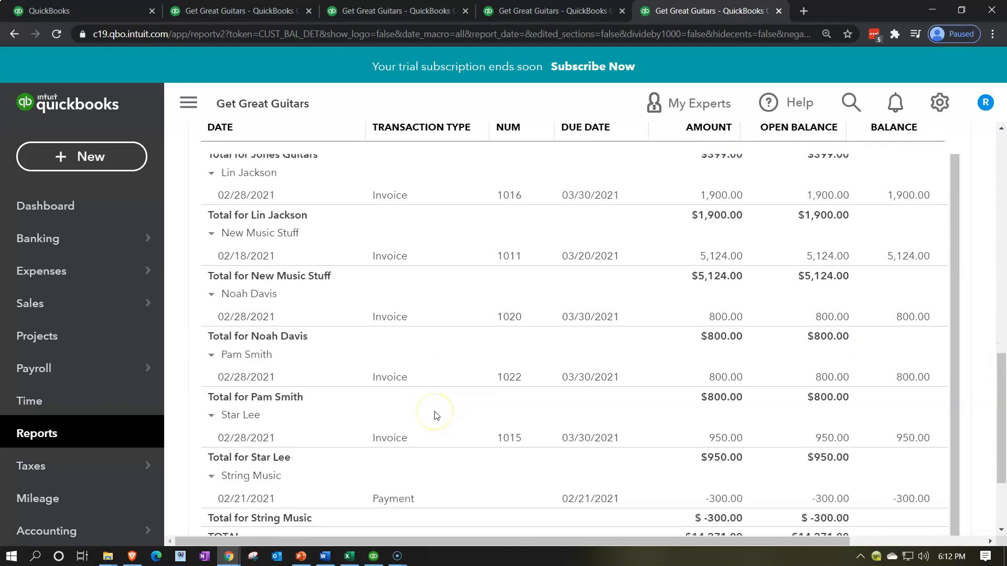
pyautogui.scroll(-1, 435, 416)
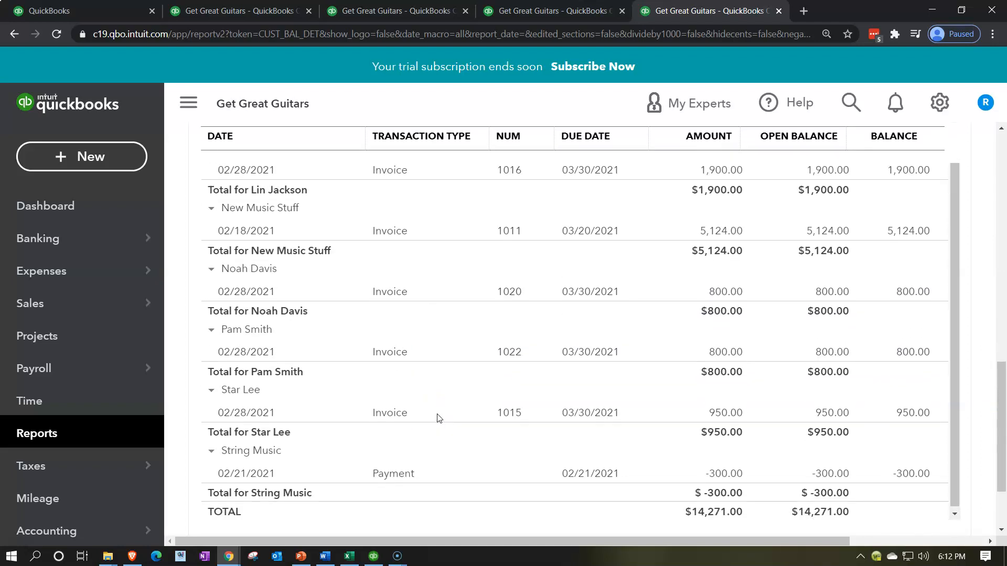
pyautogui.scroll(4, 438, 412)
pyautogui.scroll(6, 438, 408)
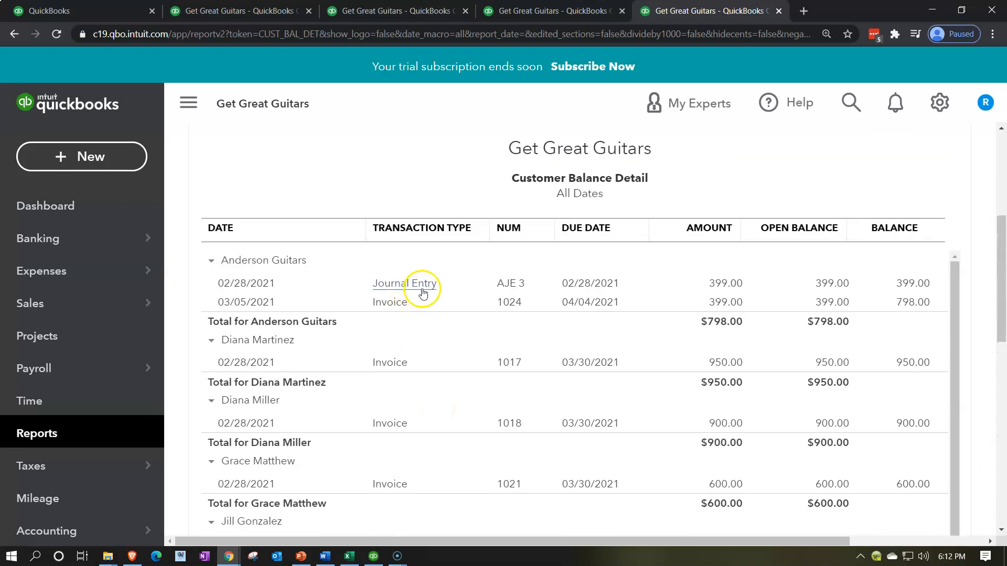
pyautogui.click(188, 103)
pyautogui.click(560, 261)
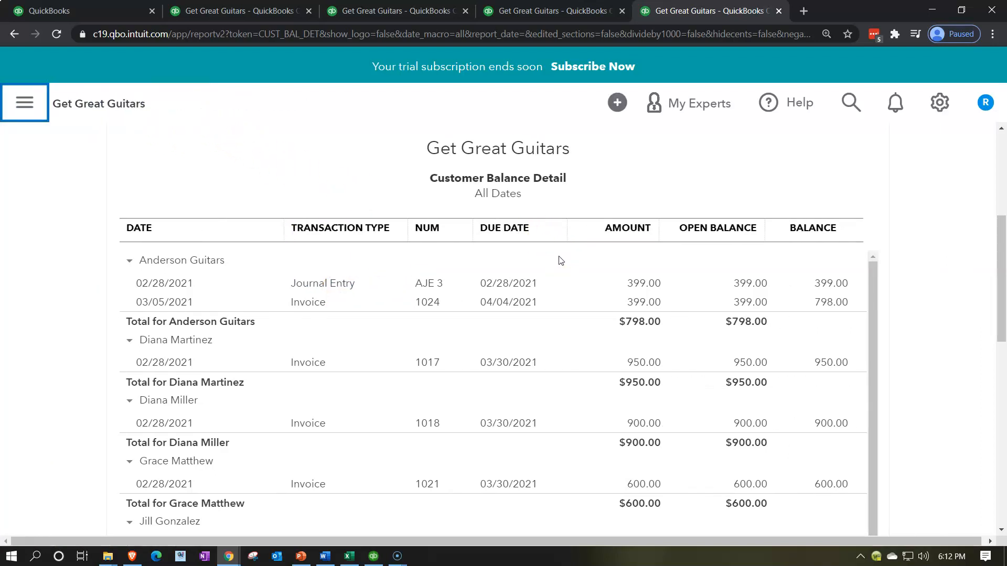
pyautogui.click(207, 266)
pyautogui.scroll(-5, 922, 378)
pyautogui.scroll(-5, 922, 377)
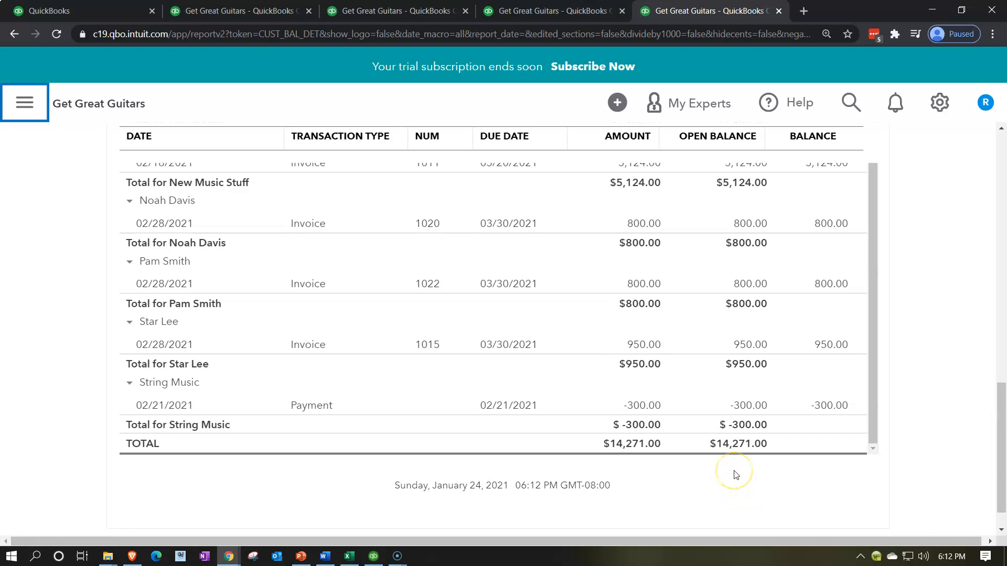
# Step: Check the Balance Sheet's as-of date and its Accounts Receivable balance against the customer balance total
pyautogui.click(260, 11)
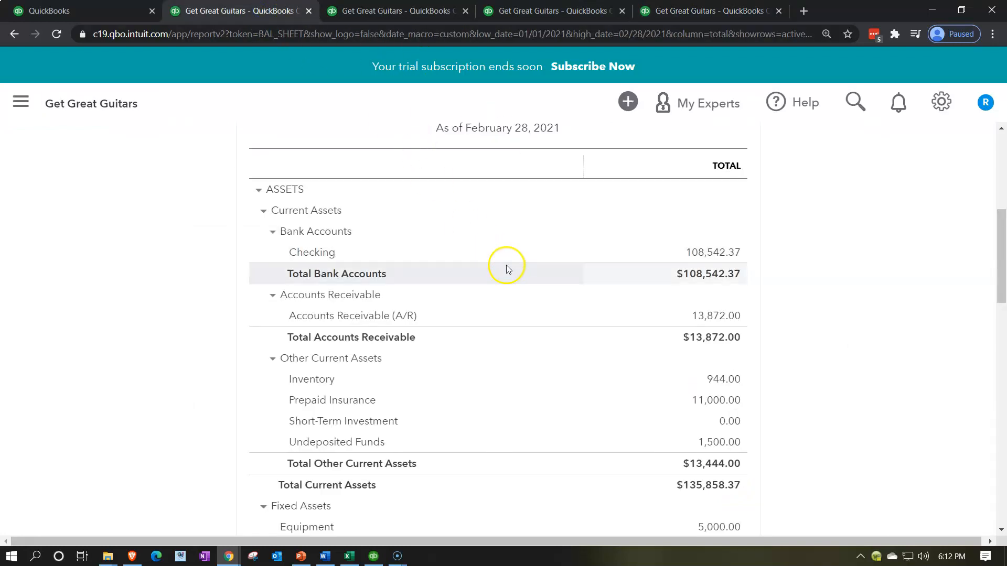
pyautogui.scroll(6, 499, 273)
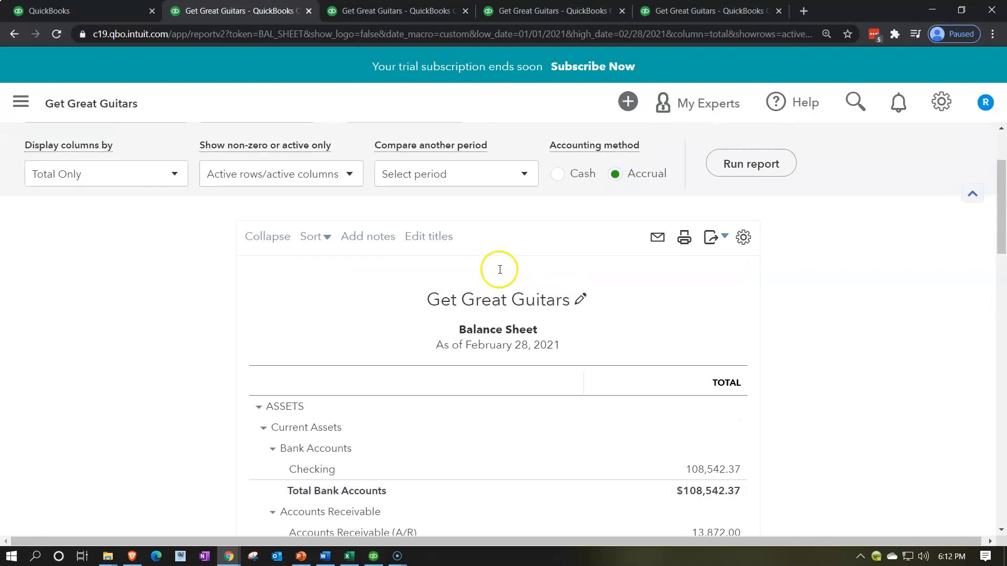
pyautogui.scroll(-6, 498, 274)
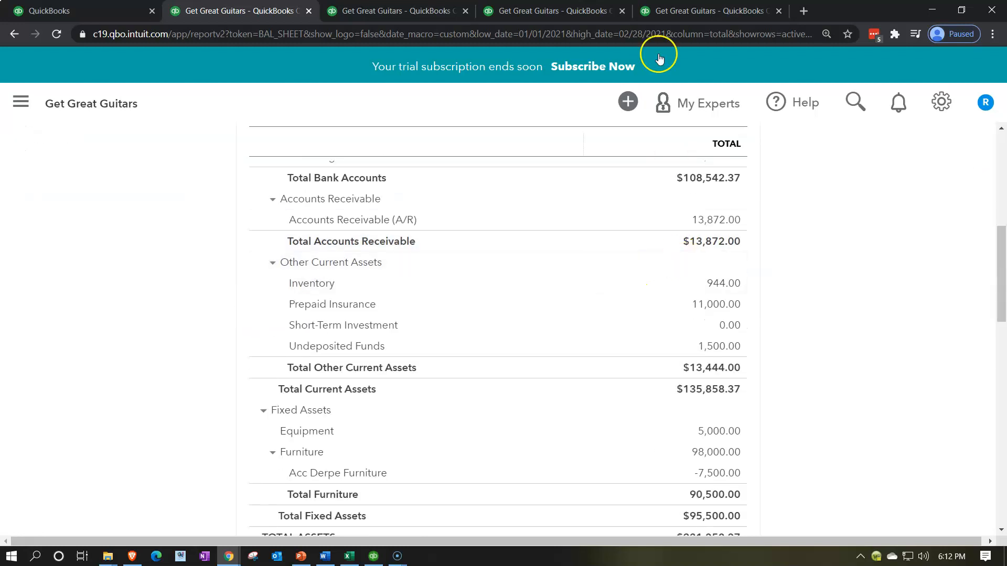
# Step: Set the Customer Balance Detail report to a custom period as of 02/28/2021 and run it
pyautogui.click(668, 18)
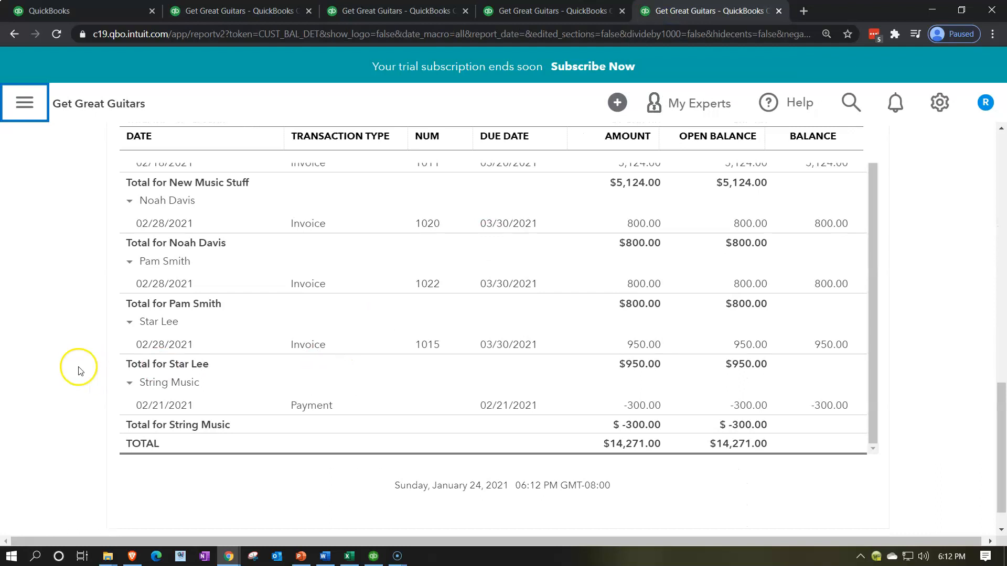
pyautogui.scroll(4, 52, 366)
pyautogui.scroll(6, 52, 366)
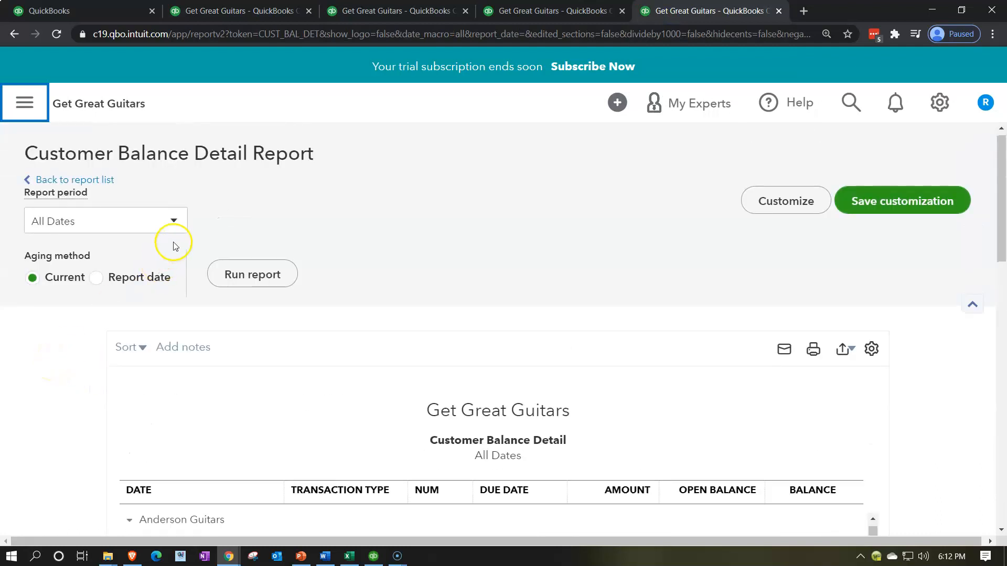
pyautogui.click(173, 221)
pyautogui.click(91, 282)
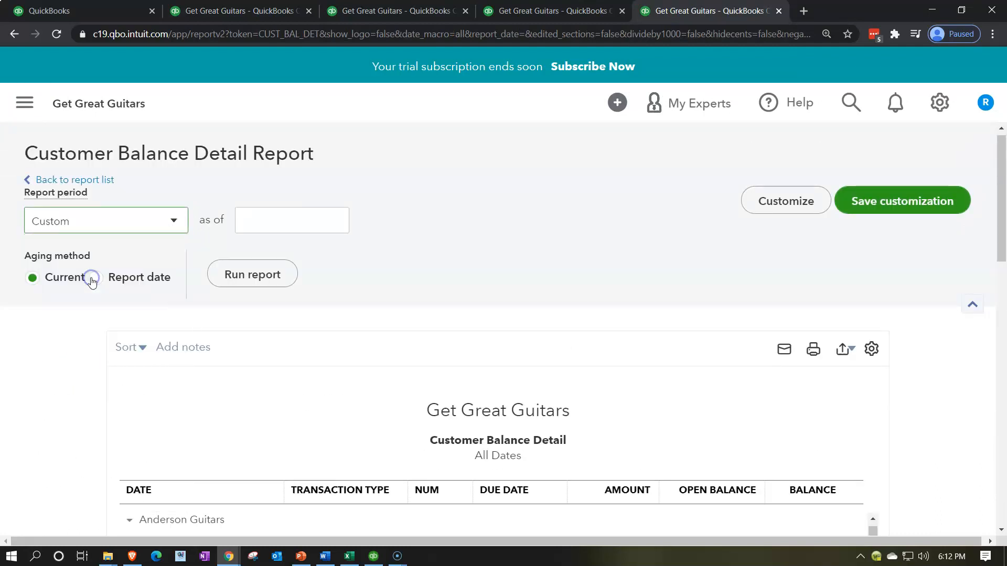
pyautogui.click(271, 224)
pyautogui.write('02282021')
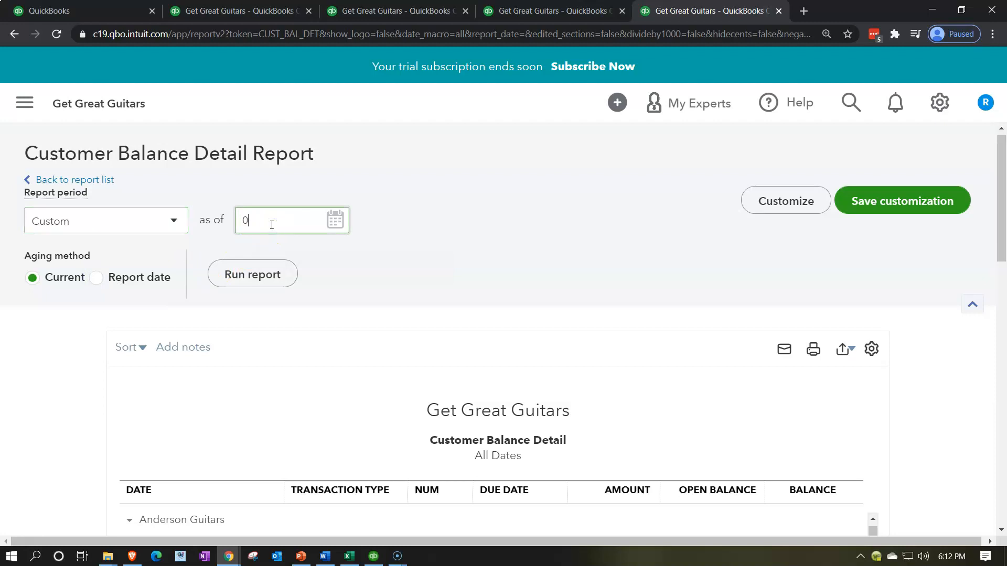
pyautogui.press('Tab')
pyautogui.click(261, 277)
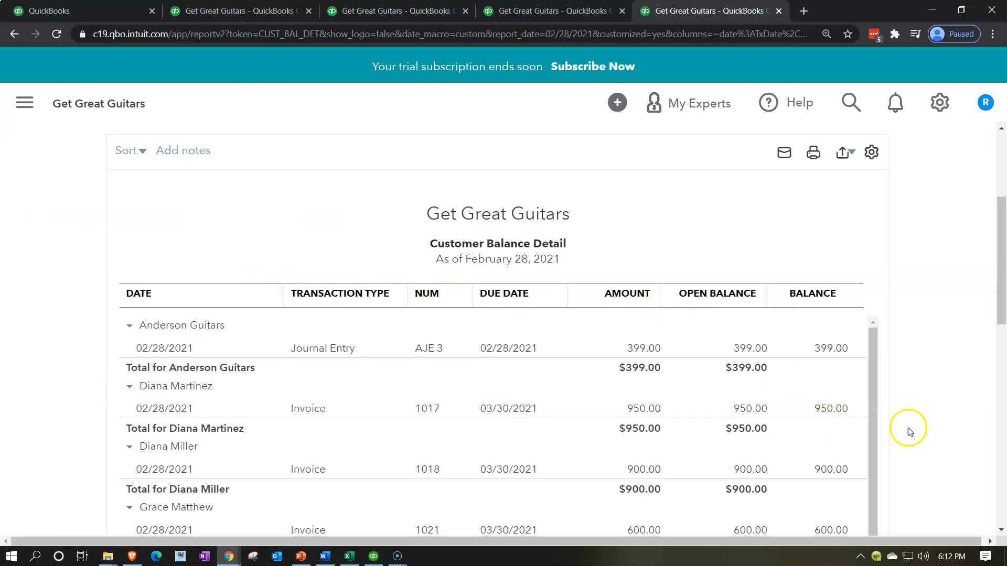
# Step: Compare the total of the rerun Customer Balance Detail report with Accounts Receivable on the Balance Sheet
pyautogui.scroll(-10, 926, 419)
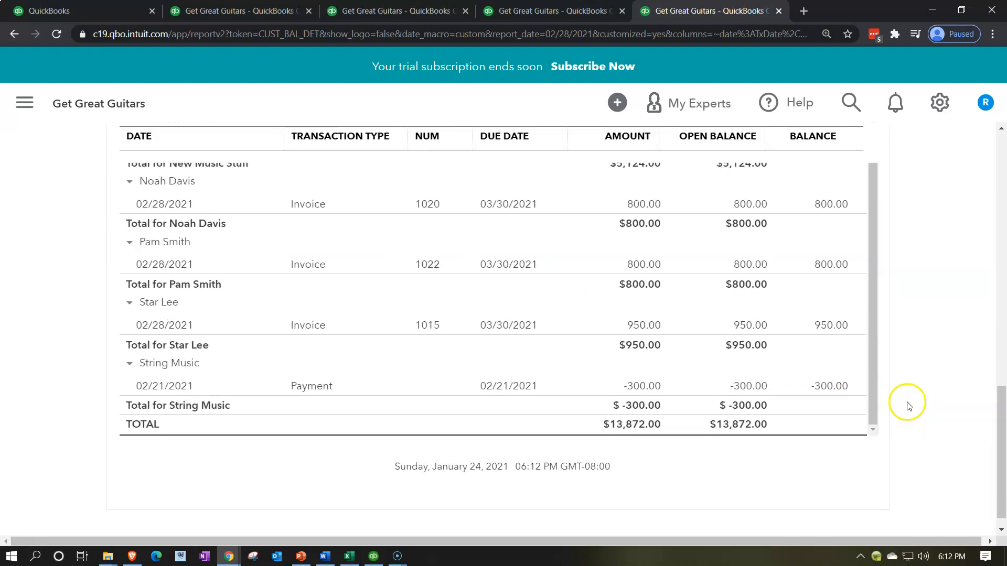
pyautogui.click(269, 14)
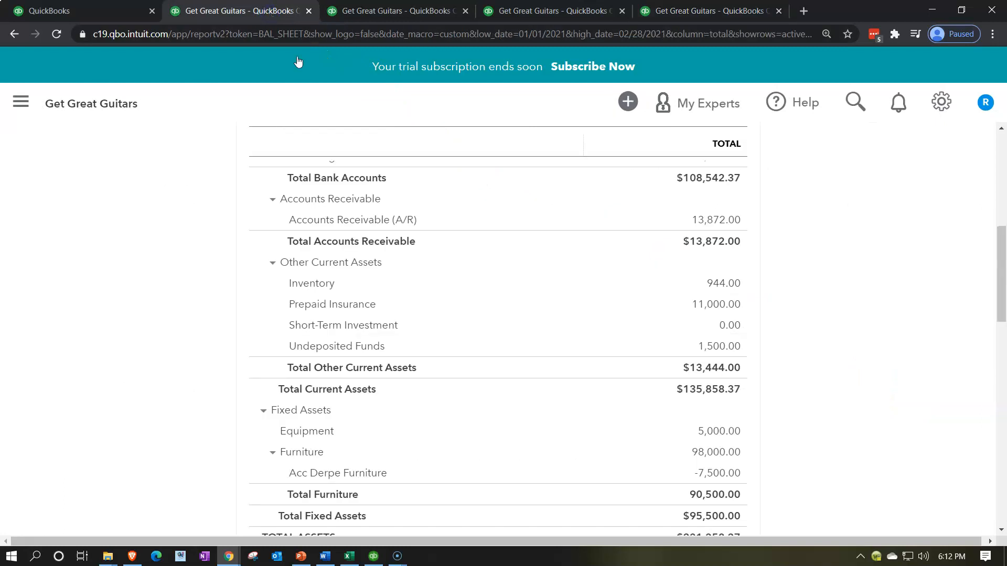
pyautogui.click(709, 229)
pyautogui.click(709, 11)
pyautogui.click(719, 238)
# Step: Review the AJE 3 journal entry line under Anderson Guitars in Customer Balance Detail and recheck the Balance Sheet's current assets
pyautogui.scroll(10, 44, 332)
pyautogui.scroll(2, 51, 332)
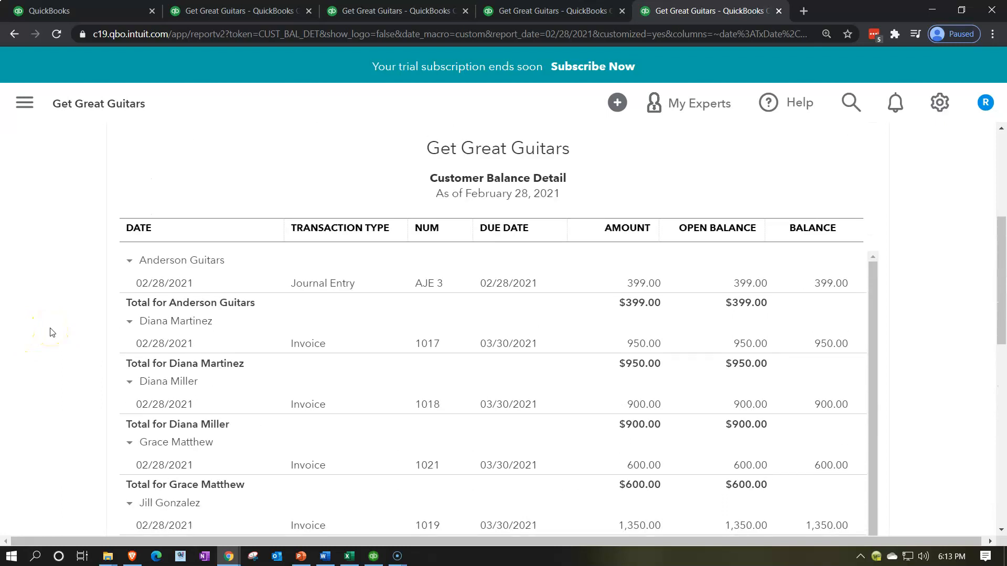
pyautogui.click(425, 292)
pyautogui.click(309, 285)
pyautogui.click(233, 11)
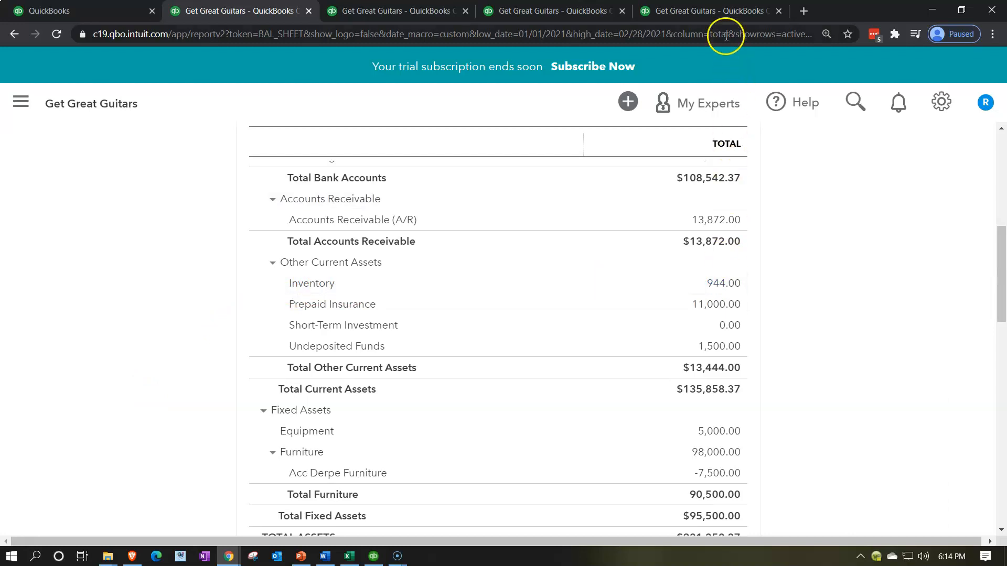
pyautogui.click(717, 11)
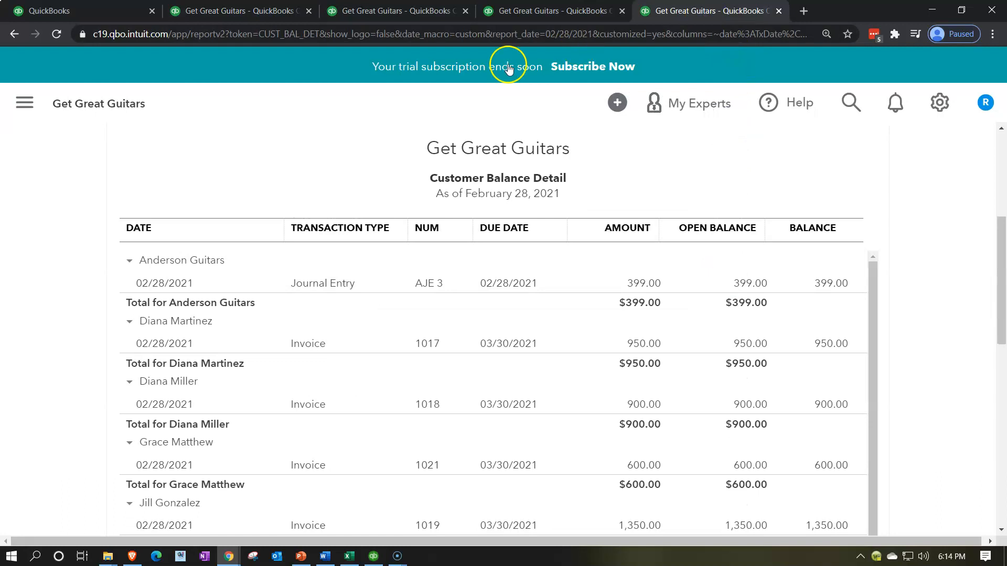
# Step: Find the Inventory Valuation Summary among the reports by searching for "inve" and open it
pyautogui.click(26, 103)
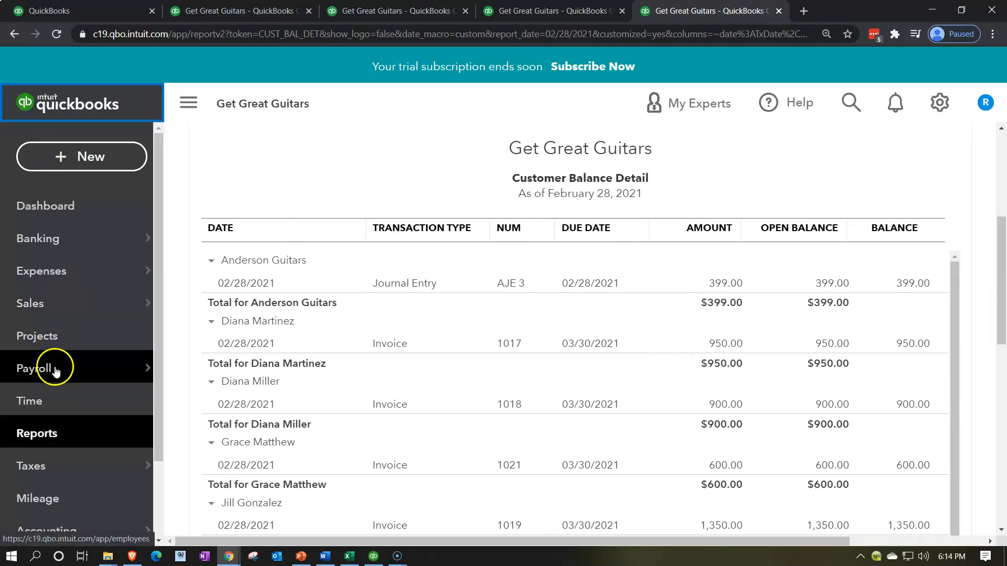
pyautogui.click(47, 433)
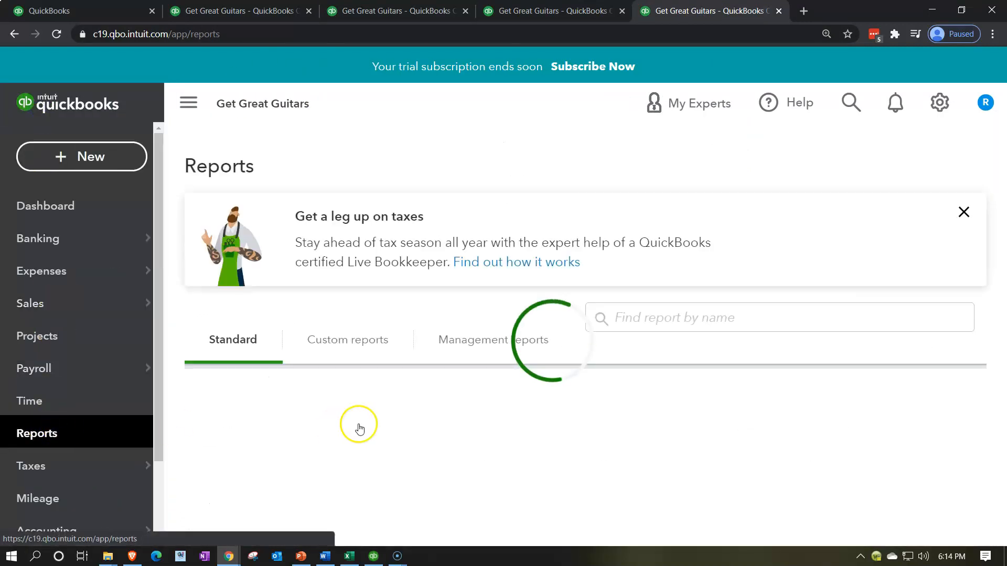
pyautogui.click(674, 333)
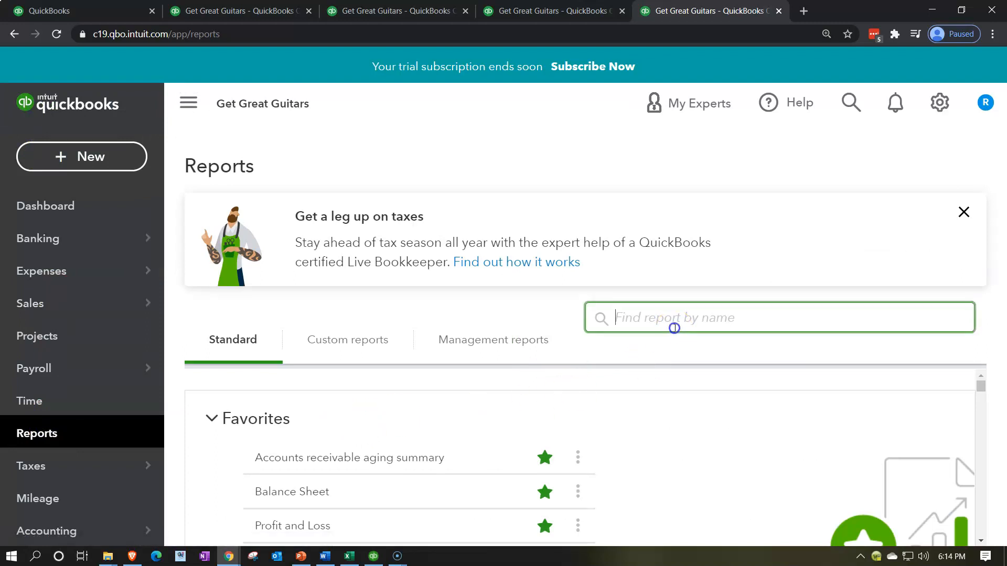
pyautogui.write('inve')
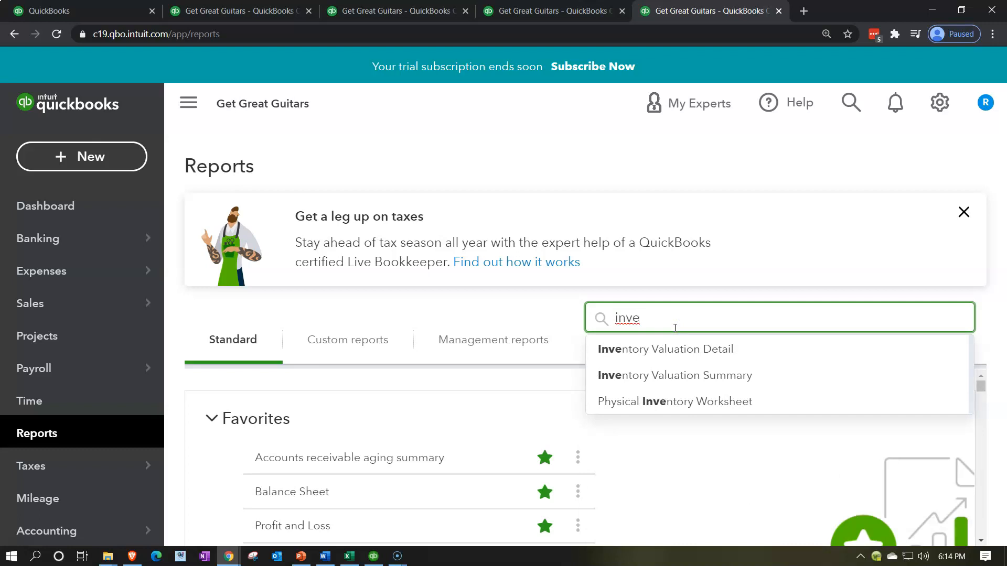
pyautogui.press('Down')
pyautogui.press('Down')
pyautogui.press('Return')
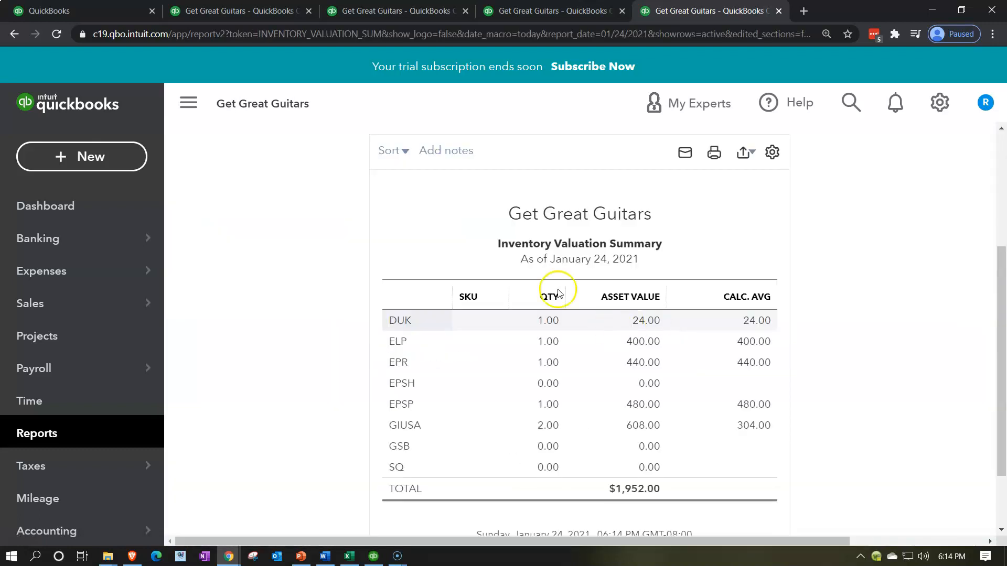
# Step: Run the Inventory Valuation Summary as of 02/28/2021 and check its total asset value
pyautogui.click(192, 106)
pyautogui.scroll(3, 212, 349)
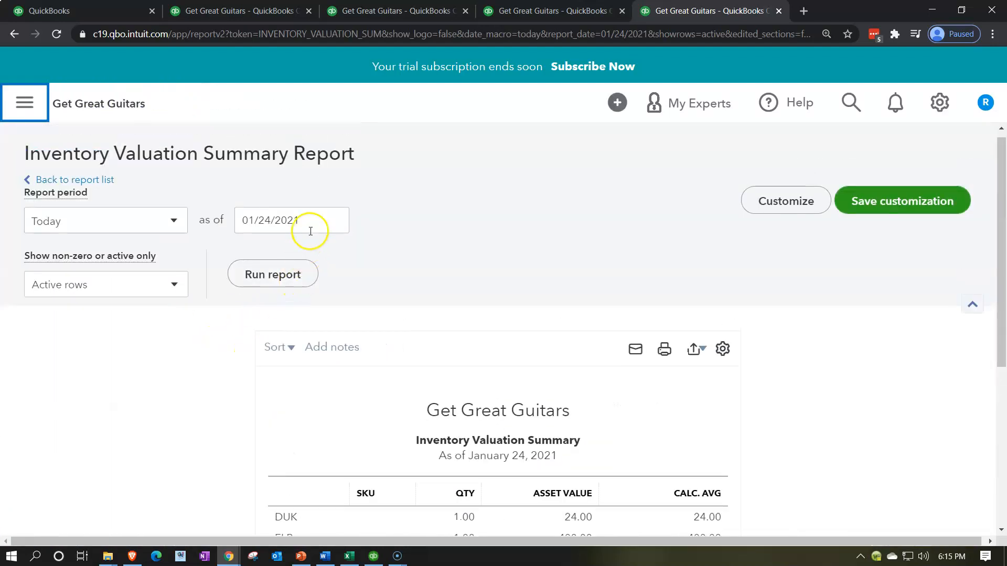
pyautogui.click(310, 226)
pyautogui.write('02/28/2021')
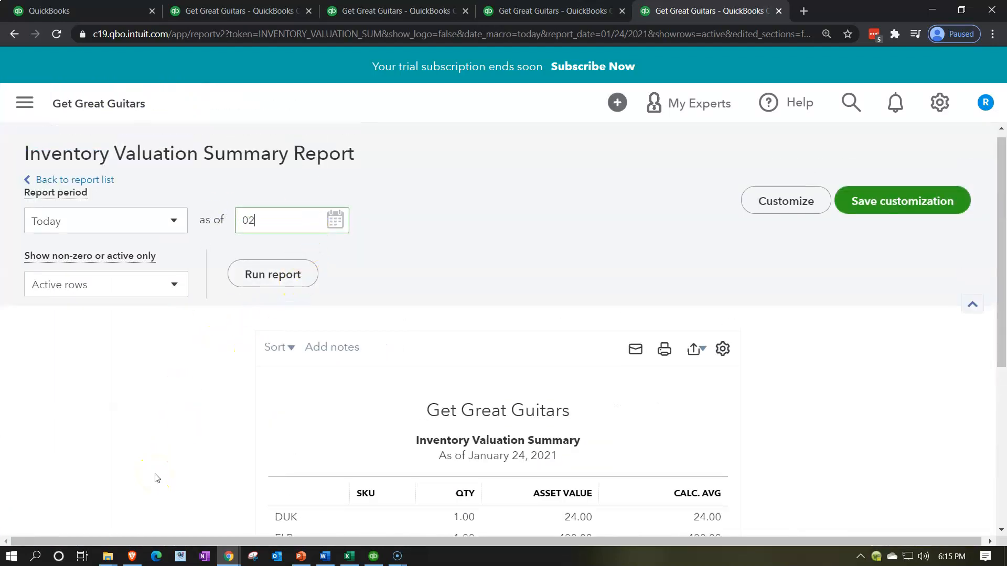
pyautogui.press('Tab')
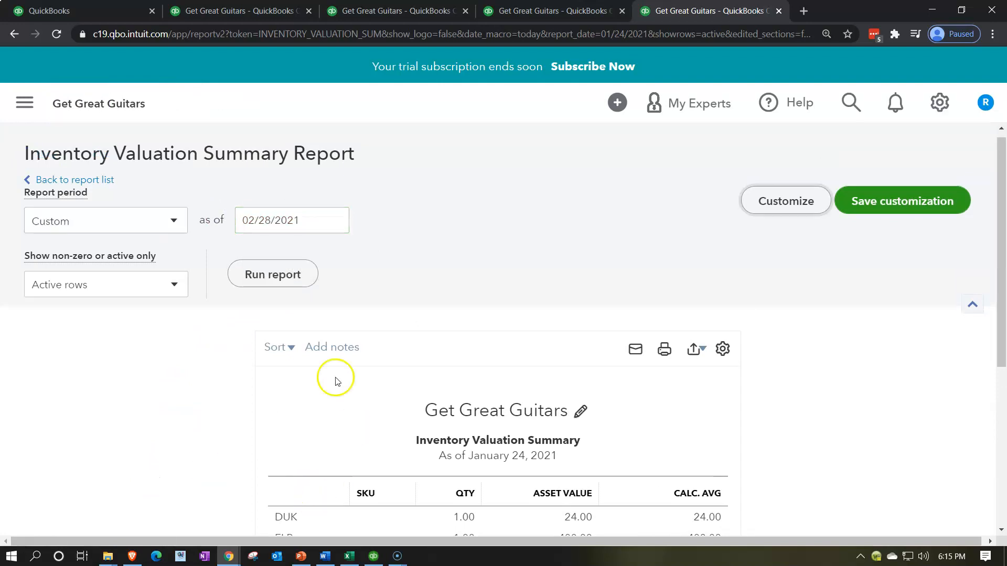
pyautogui.click(283, 272)
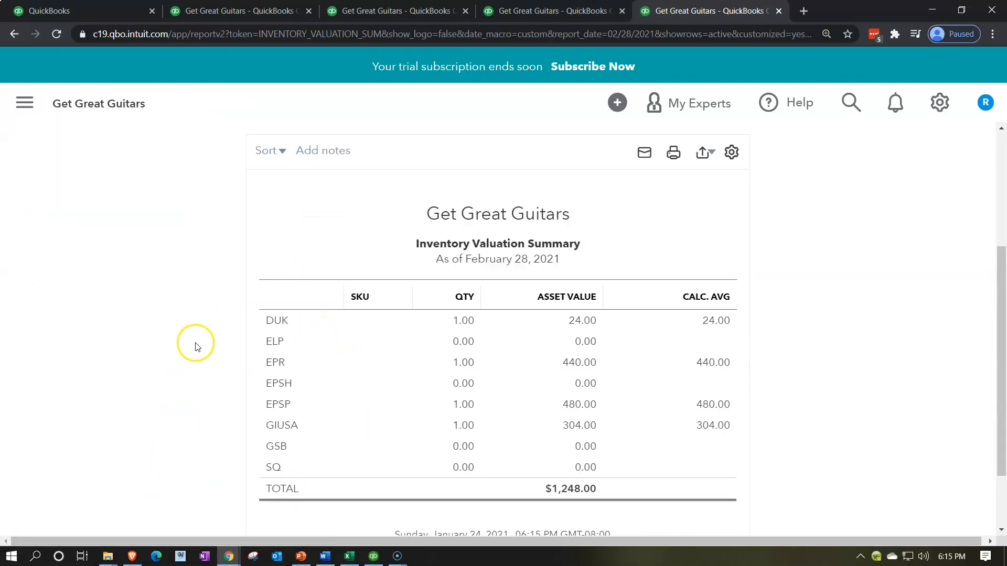
pyautogui.scroll(-1, 196, 344)
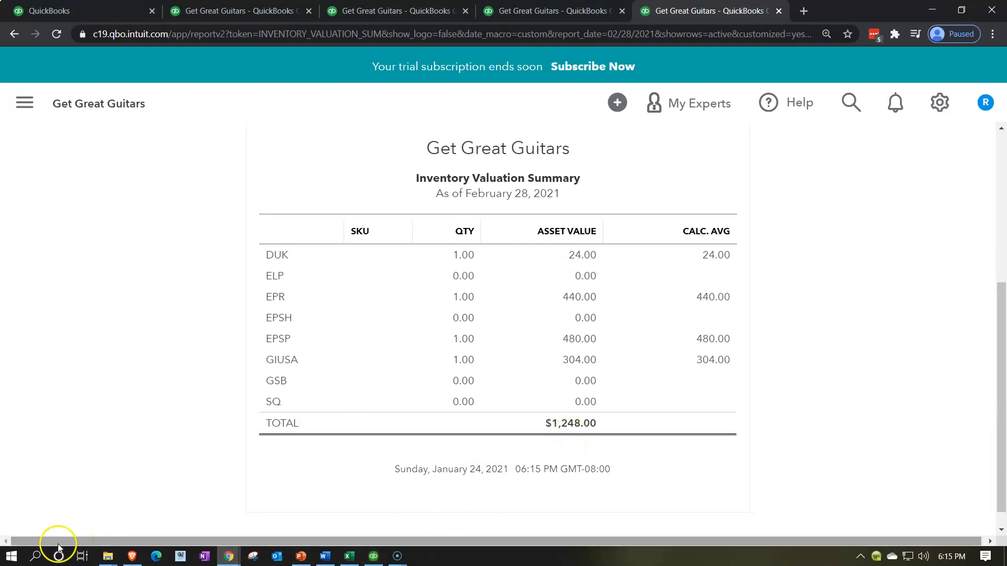
# Step: Open the Windows Calculator, keep it on top in compact mode, and place it beside the inventory report
pyautogui.click(59, 557)
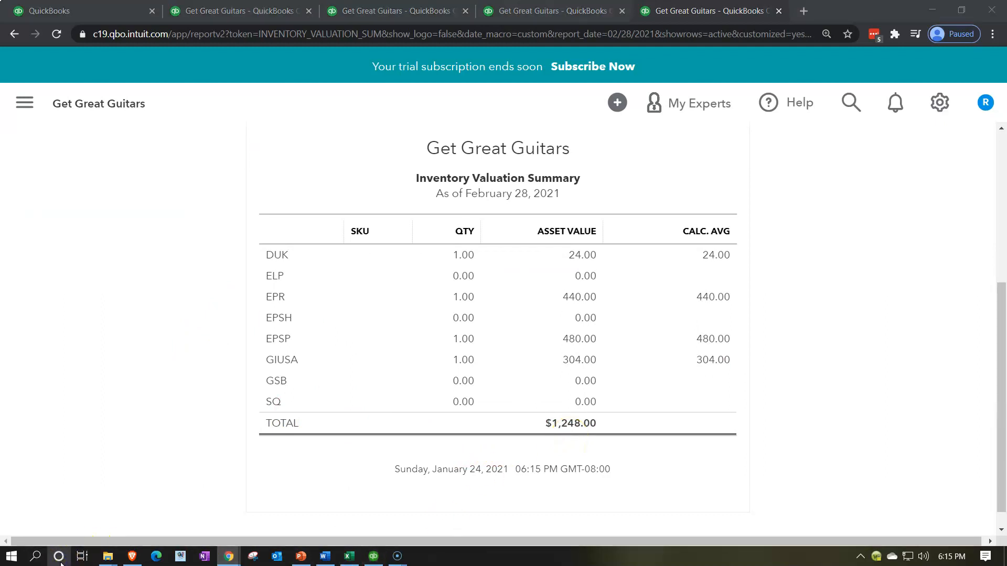
pyautogui.click(37, 559)
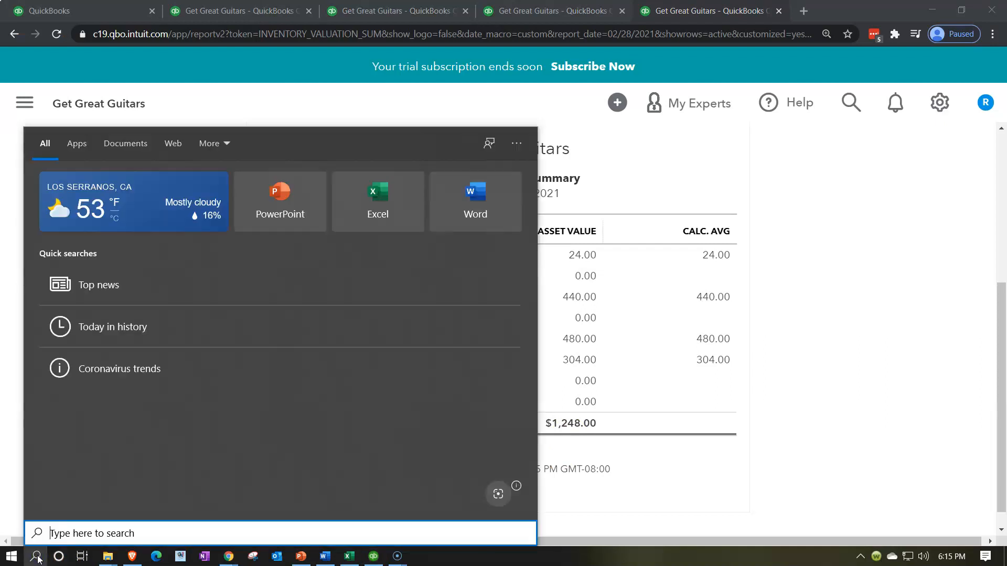
pyautogui.write('cal')
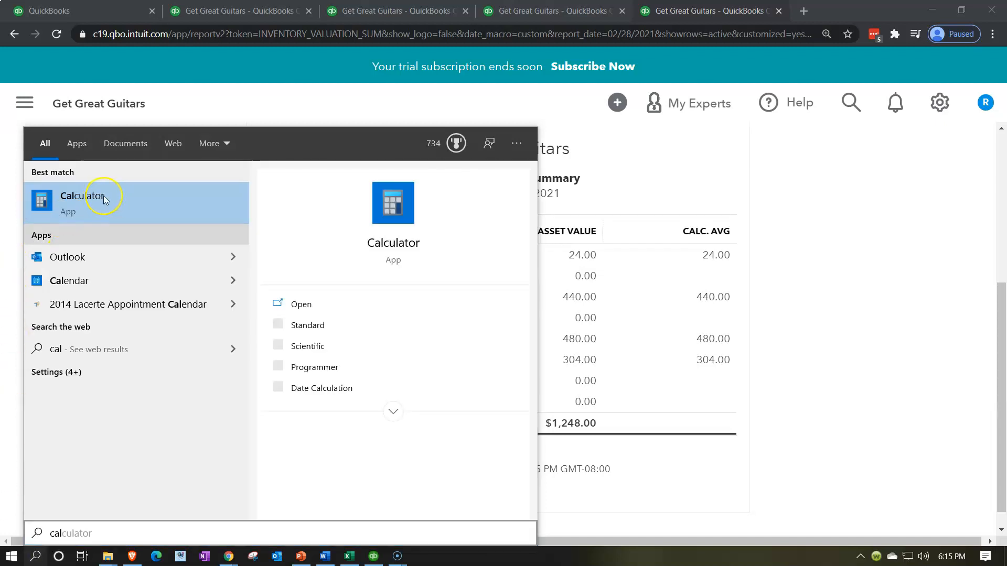
pyautogui.click(105, 200)
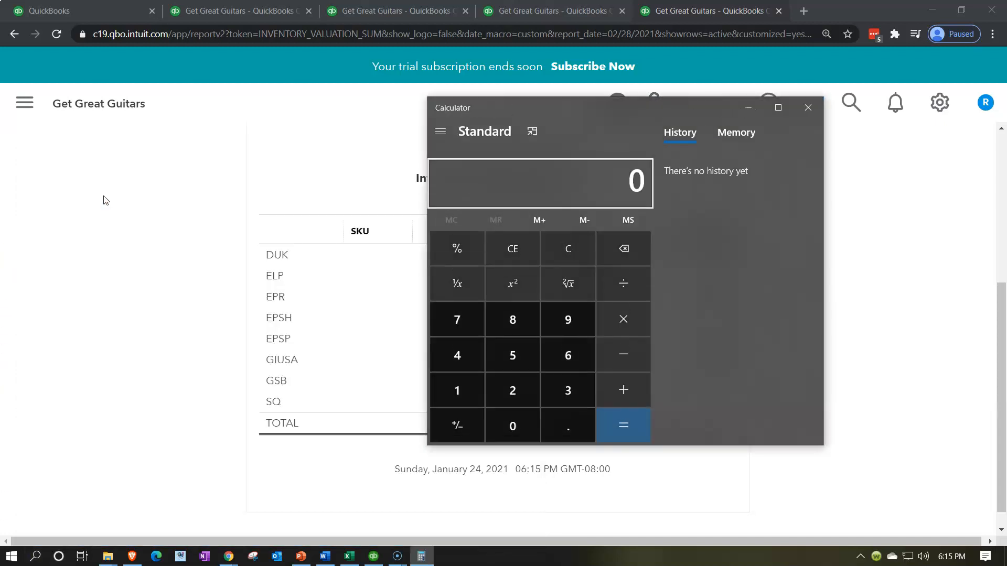
pyautogui.click(533, 131)
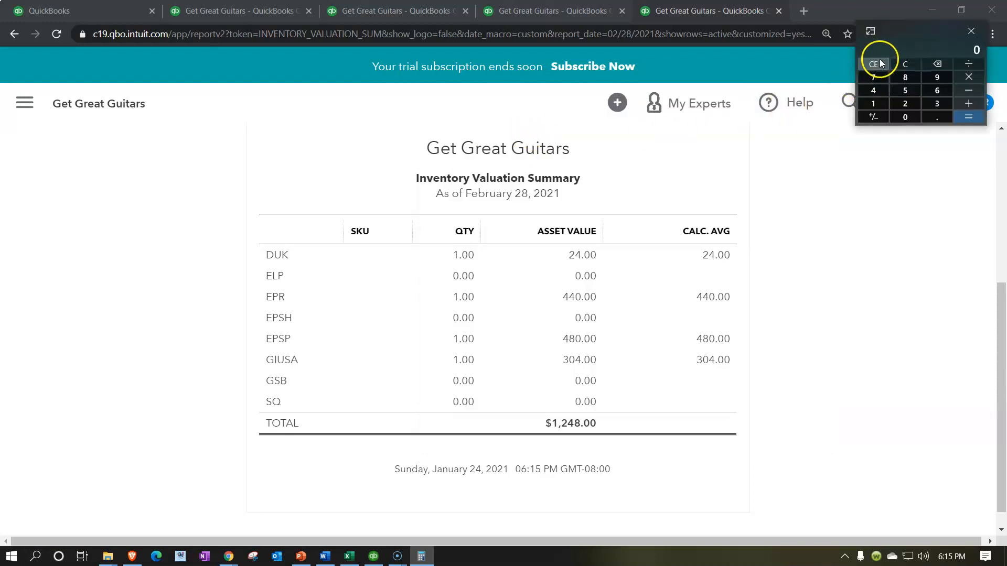
pyautogui.moveTo(910, 34); pyautogui.dragTo(859, 254)
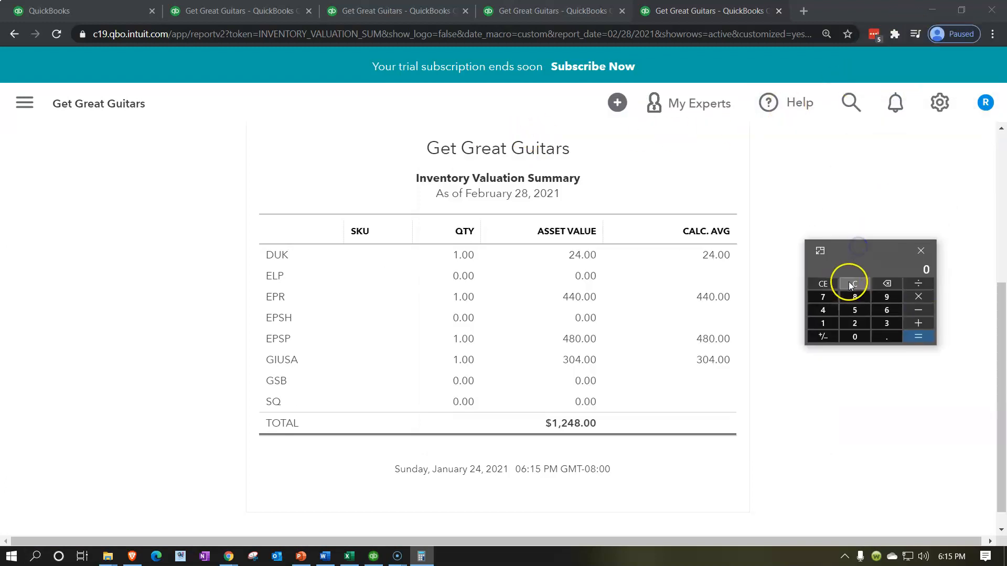
# Step: Calculate the inventory valuation total of 1248 minus the Balance Sheet's Inventory balance of 944, and move Calculator out of the way
pyautogui.write('124')
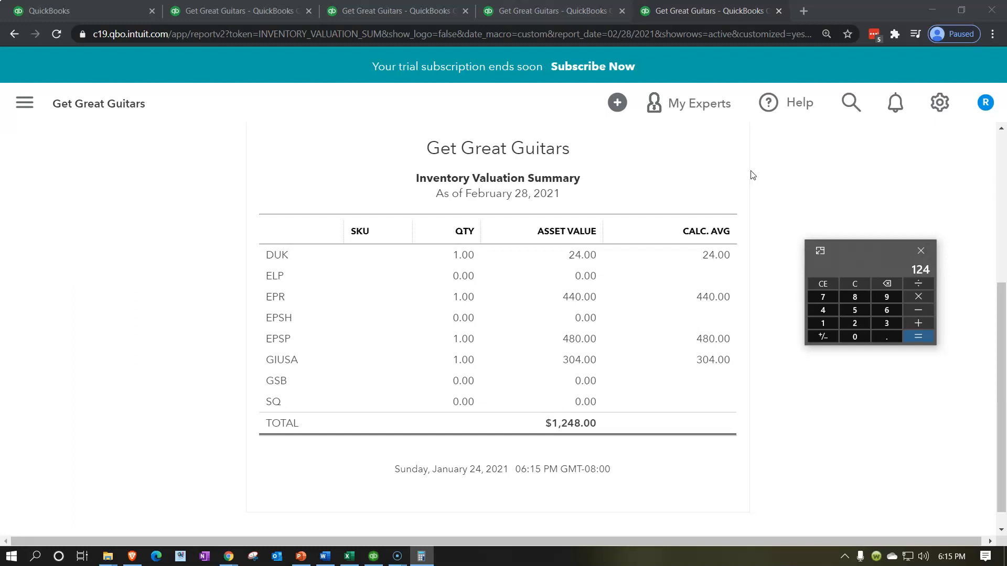
pyautogui.write('8-')
pyautogui.click(243, 10)
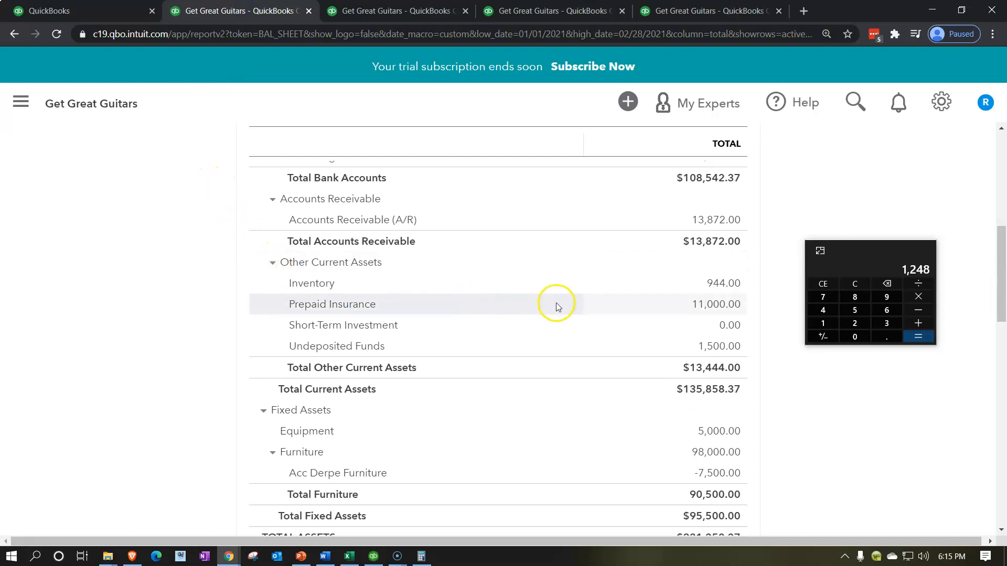
pyautogui.click(904, 308)
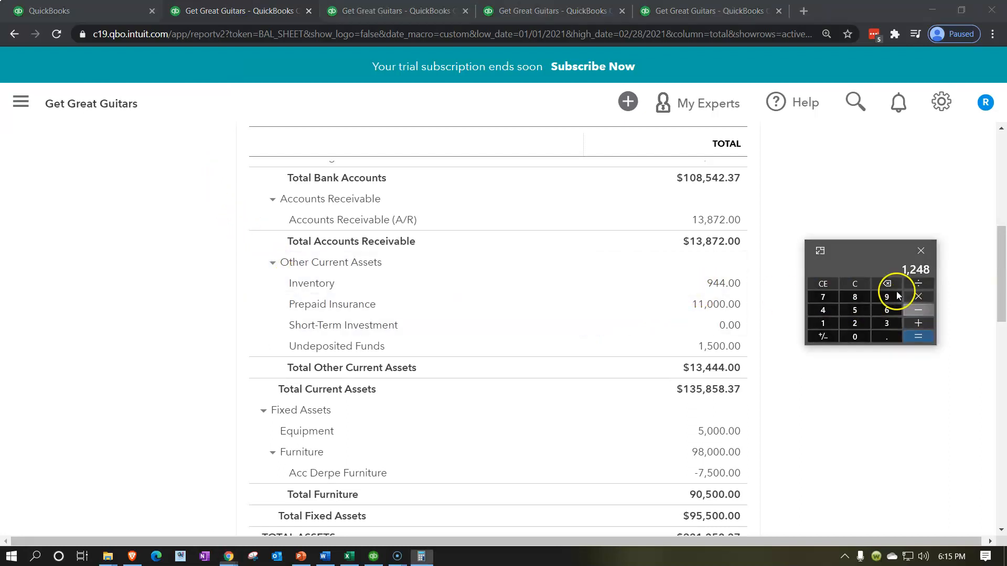
pyautogui.write('944')
pyautogui.press('Return')
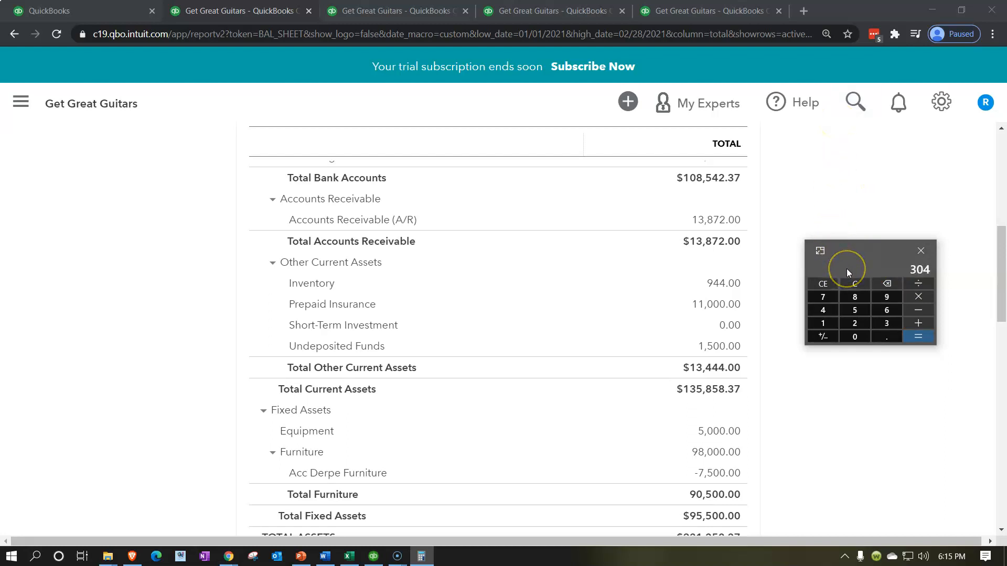
pyautogui.moveTo(858, 252); pyautogui.dragTo(674, 0)
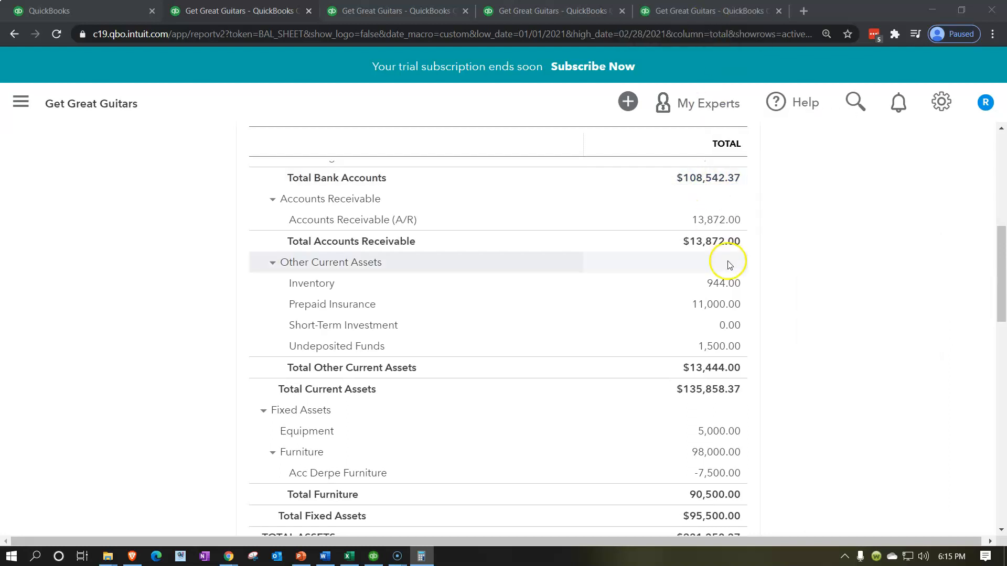
# Step: Review the AJE 3 journal entry's amount in the Balance Sheet's Inventory transaction detail and return to the report summary
pyautogui.click(728, 283)
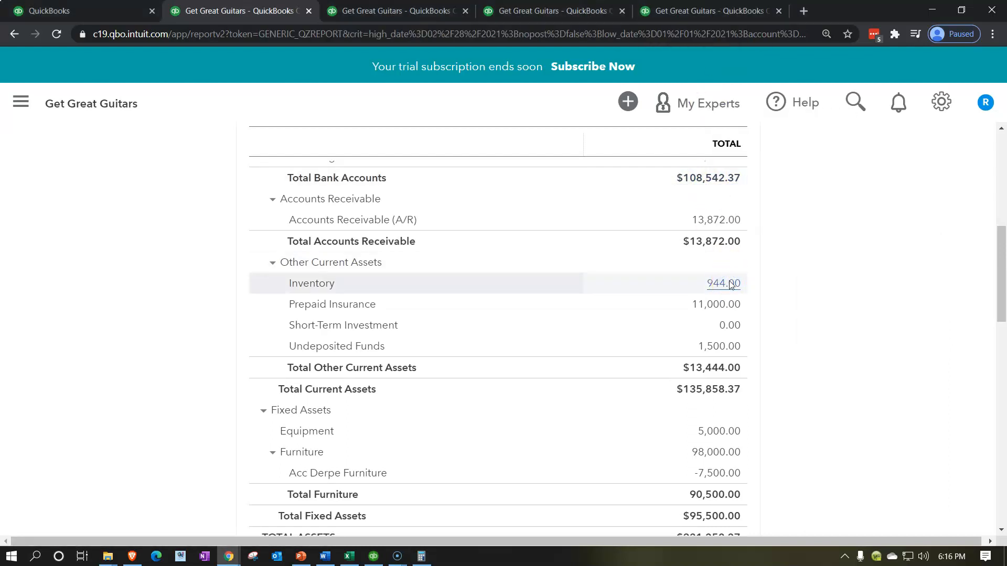
pyautogui.scroll(-4, 713, 315)
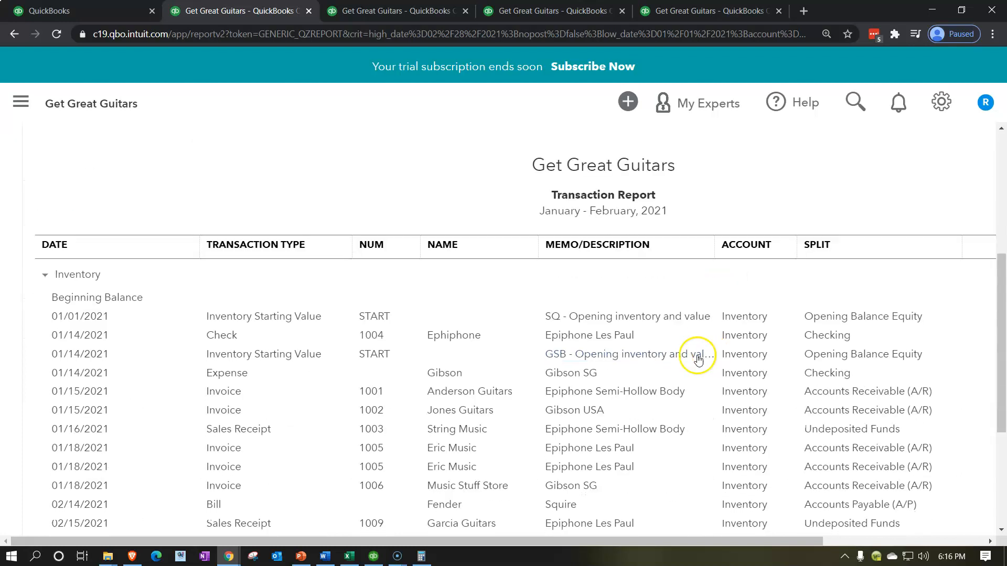
pyautogui.scroll(-3, 656, 373)
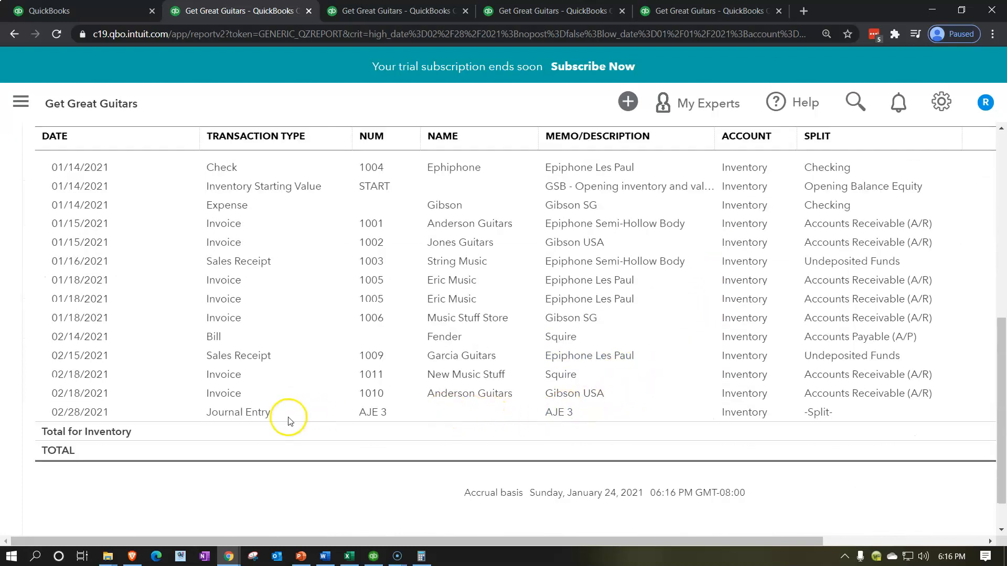
pyautogui.moveTo(782, 540); pyautogui.dragTo(922, 541)
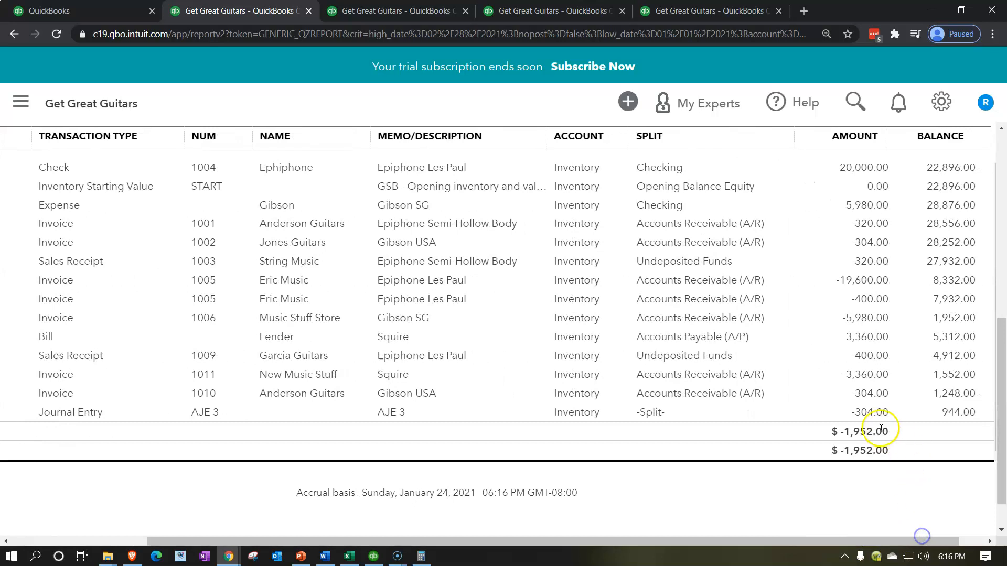
pyautogui.moveTo(864, 537); pyautogui.dragTo(727, 536)
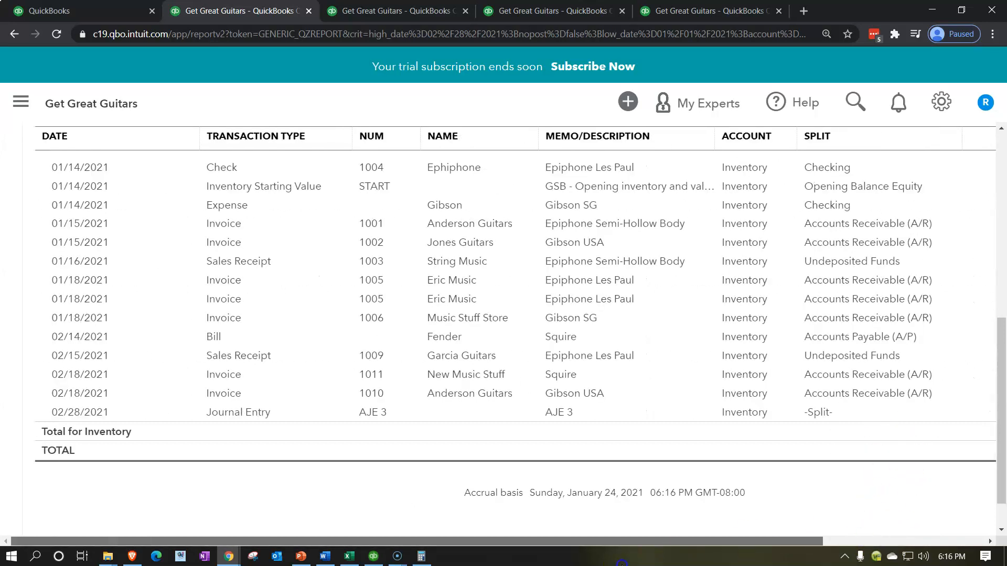
pyautogui.scroll(7, 153, 381)
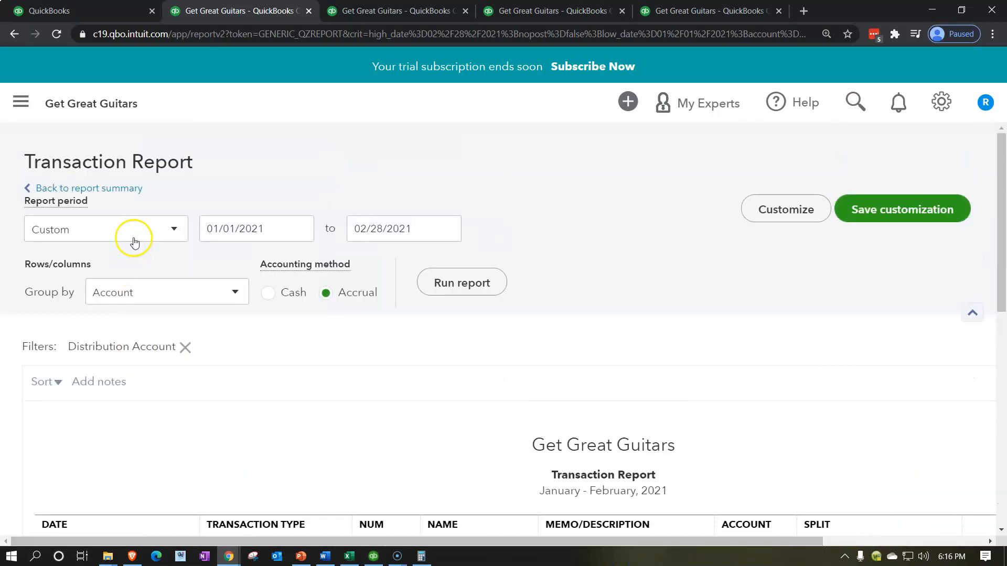
pyautogui.click(125, 189)
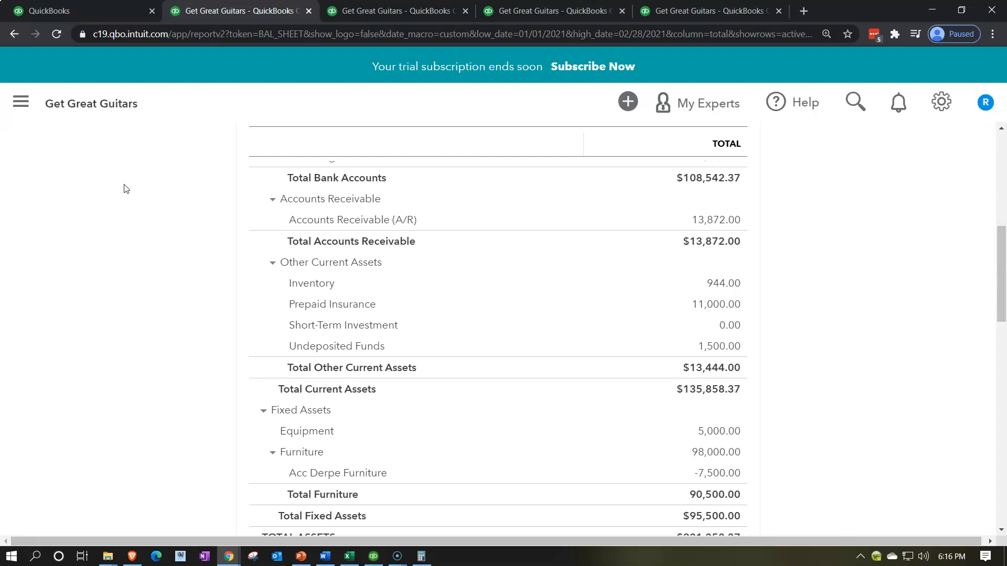
# Step: Compare the Inventory Valuation Summary total with the Inventory balance on the Trial Balance
pyautogui.click(676, 10)
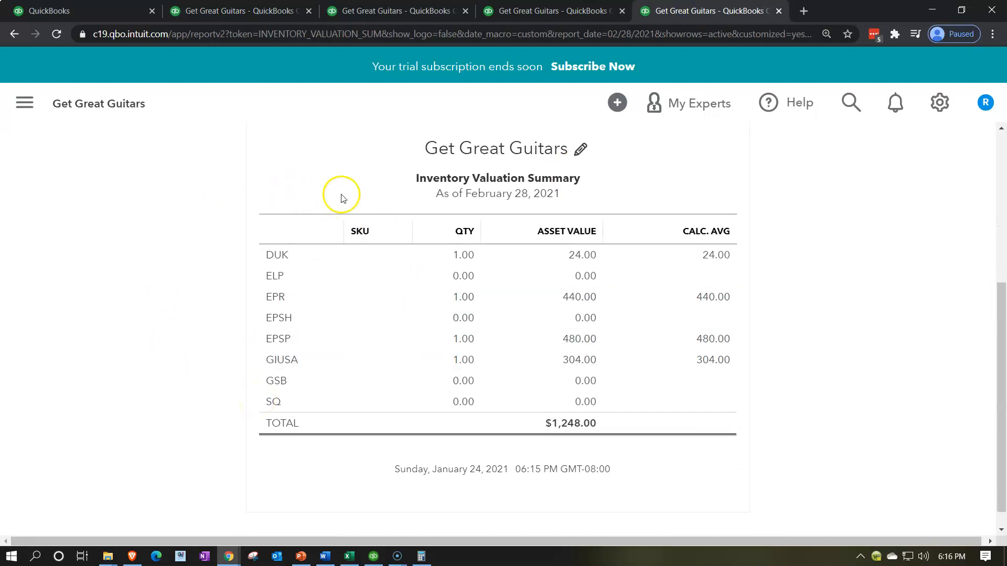
pyautogui.click(510, 11)
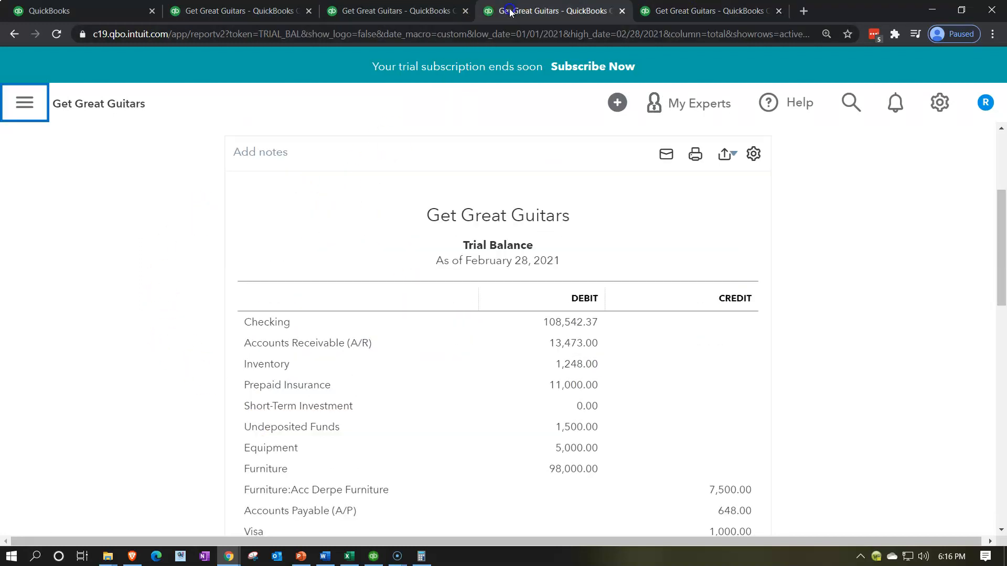
pyautogui.click(664, 11)
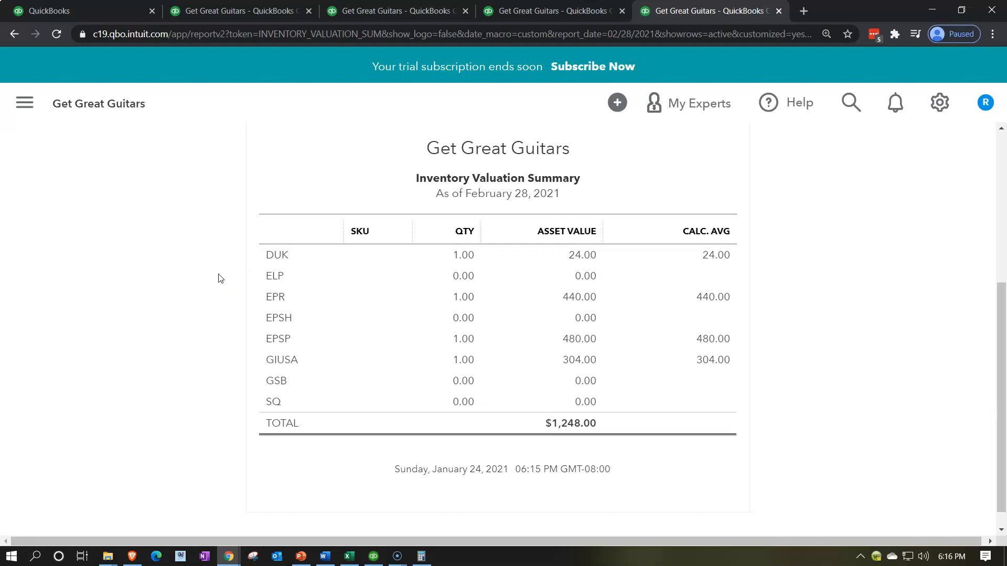
pyautogui.click(217, 279)
# Step: Open the transaction detail behind the Balance Sheet's Accounts Receivable (A/R) balance
pyautogui.click(250, 11)
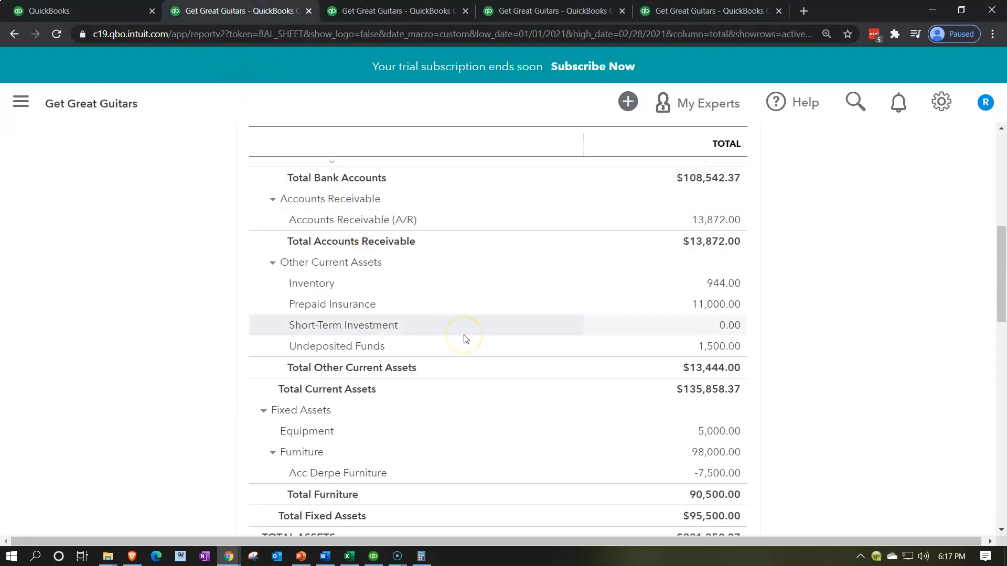
pyautogui.scroll(2, 464, 340)
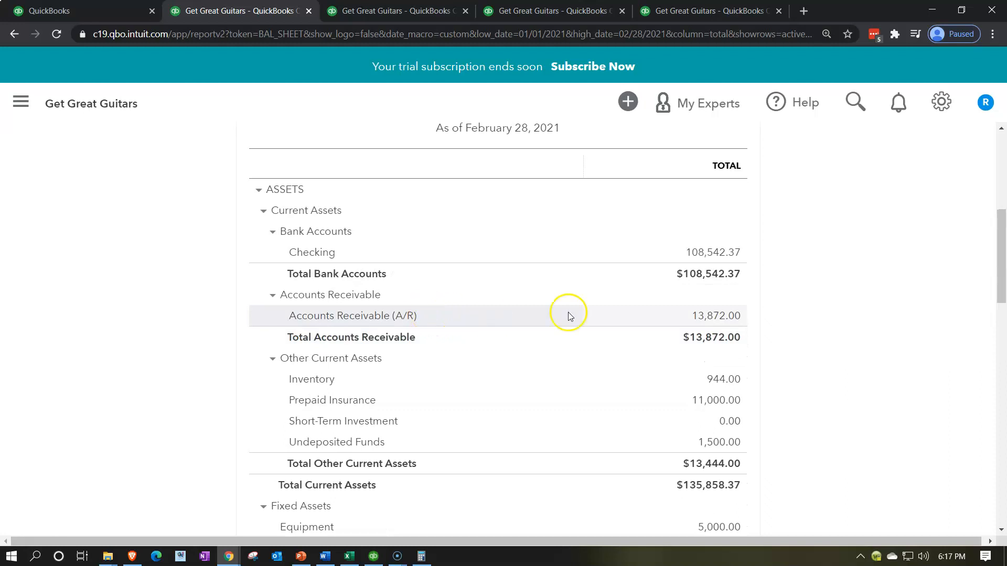
pyautogui.click(725, 314)
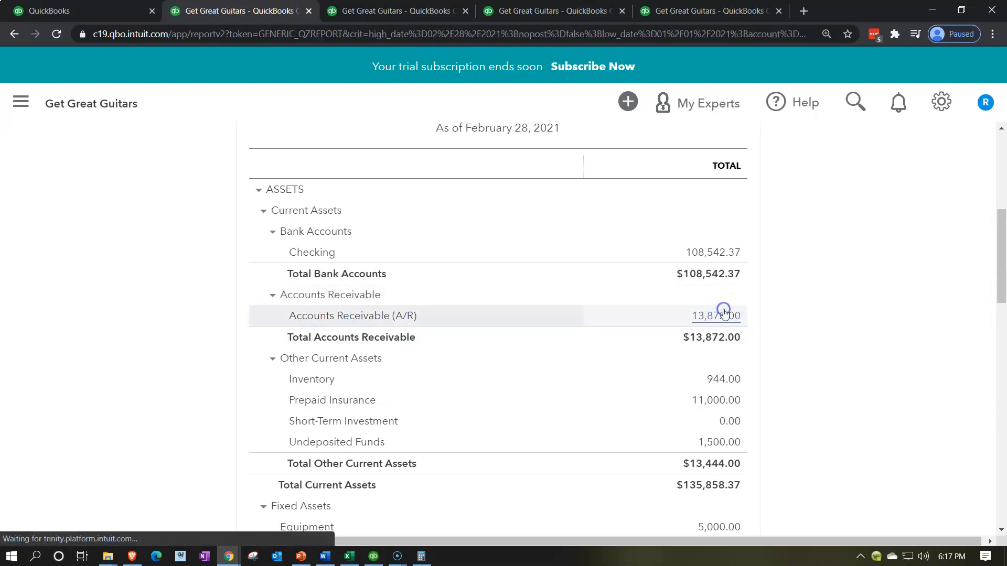
pyautogui.scroll(-3, 422, 225)
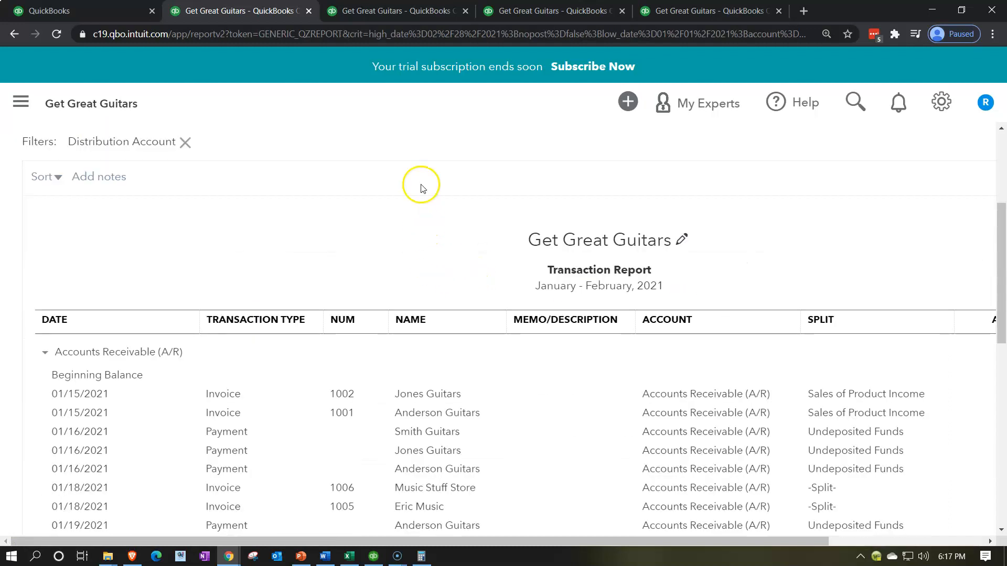
# Step: Extend the Accounts Receivable transaction report's end date to 03/05/2021 and rerun the report
pyautogui.scroll(4, 403, 299)
pyautogui.click(408, 226)
pyautogui.hotkey('ctrl', 'a')
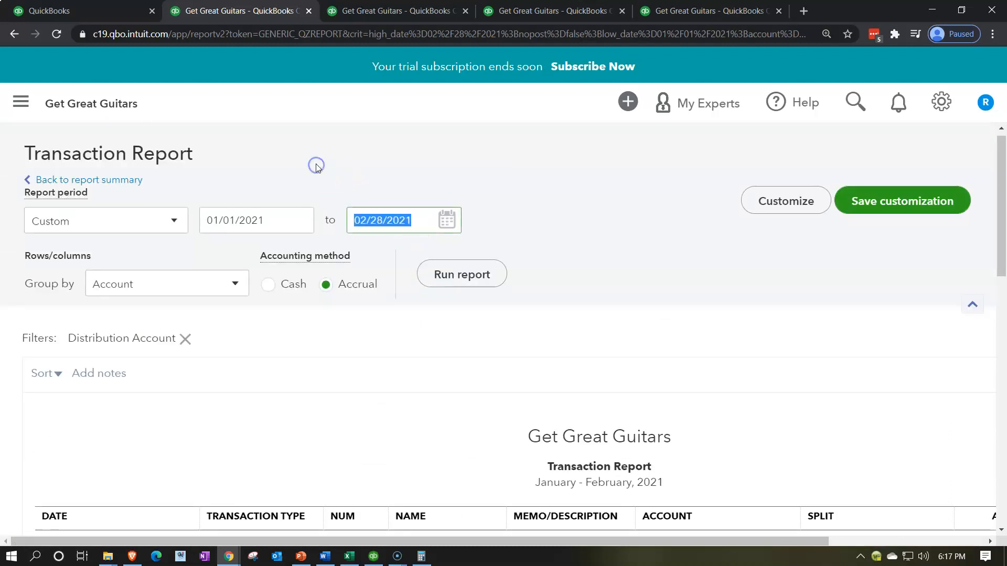
pyautogui.write('03/05')
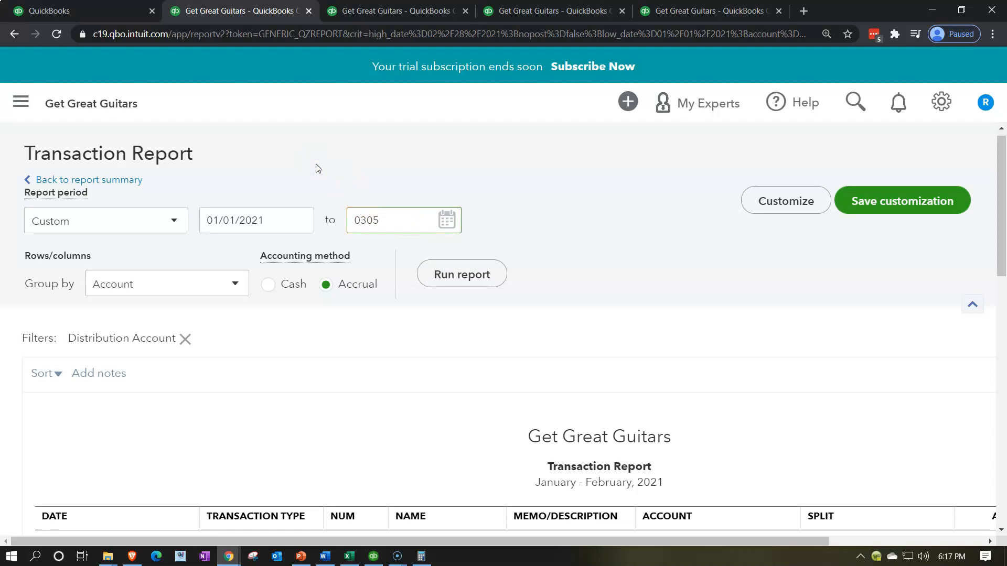
pyautogui.press('Tab')
pyautogui.click(371, 223)
pyautogui.click(446, 264)
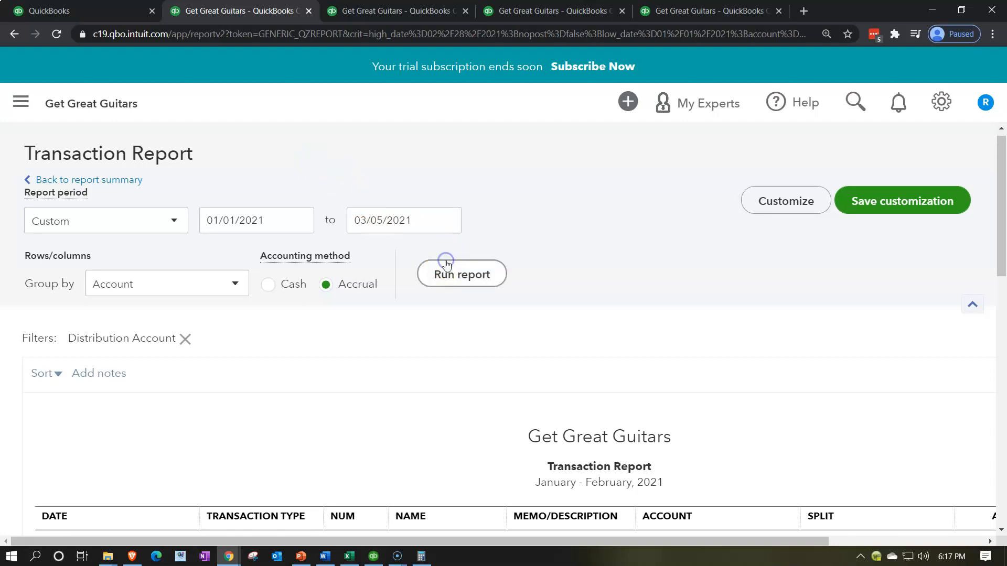
# Step: Compare the dates, amounts and running balances of journal entry AJE 3 and invoice 1024 in the Accounts Receivable transaction report
pyautogui.scroll(-3, 636, 360)
pyautogui.scroll(-10, 639, 366)
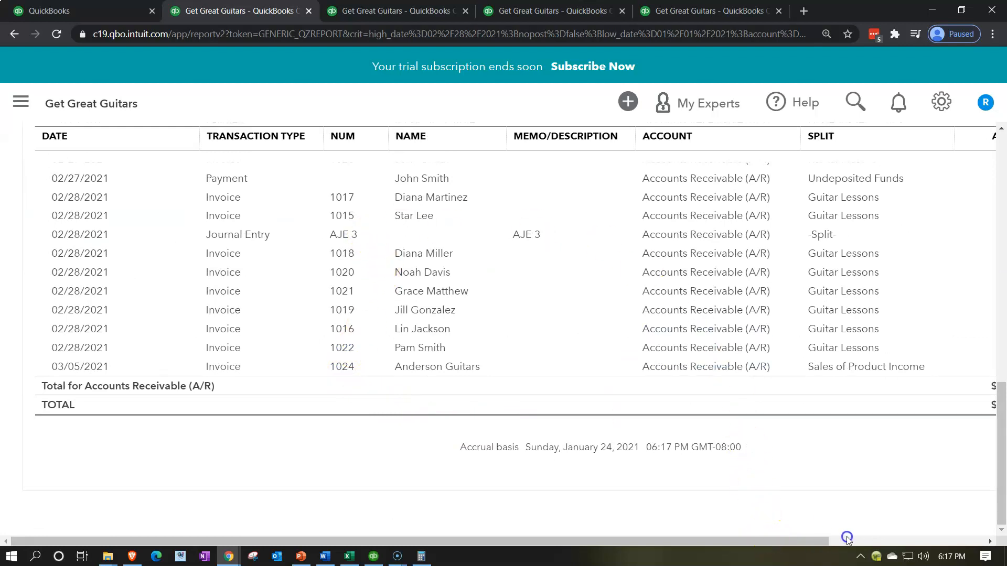
pyautogui.moveTo(809, 539); pyautogui.dragTo(920, 534)
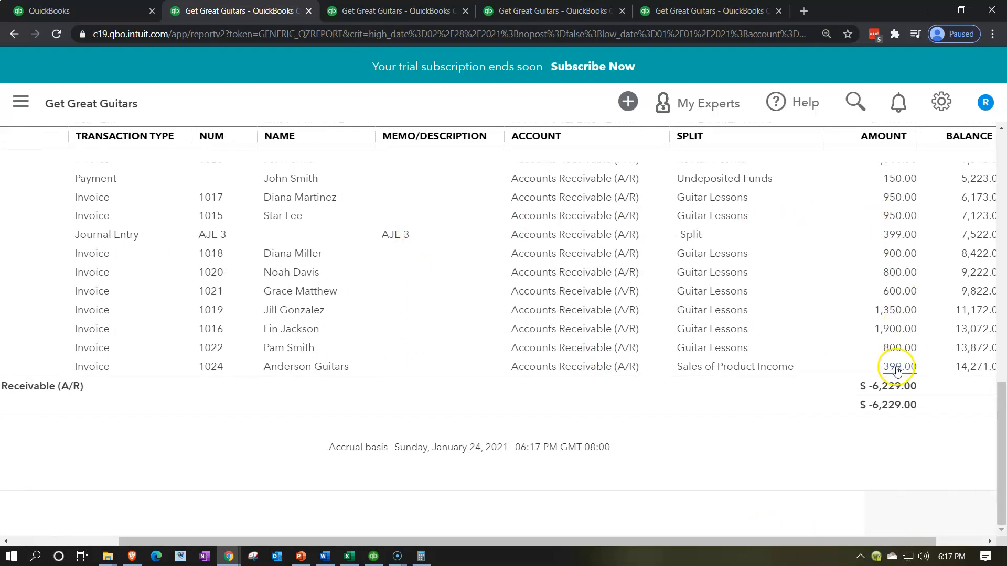
pyautogui.moveTo(866, 540); pyautogui.dragTo(124, 407)
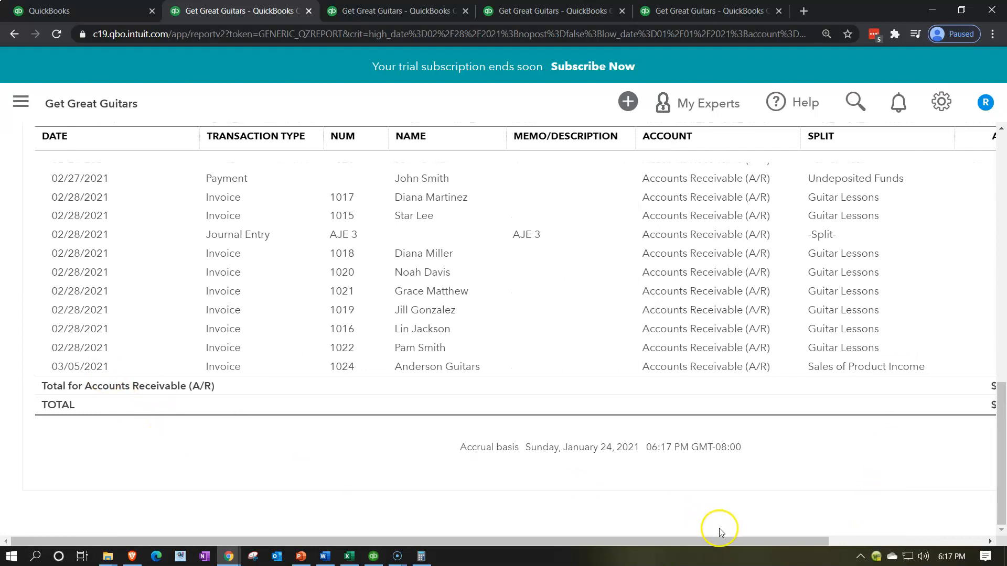
pyautogui.moveTo(723, 541); pyautogui.dragTo(848, 519)
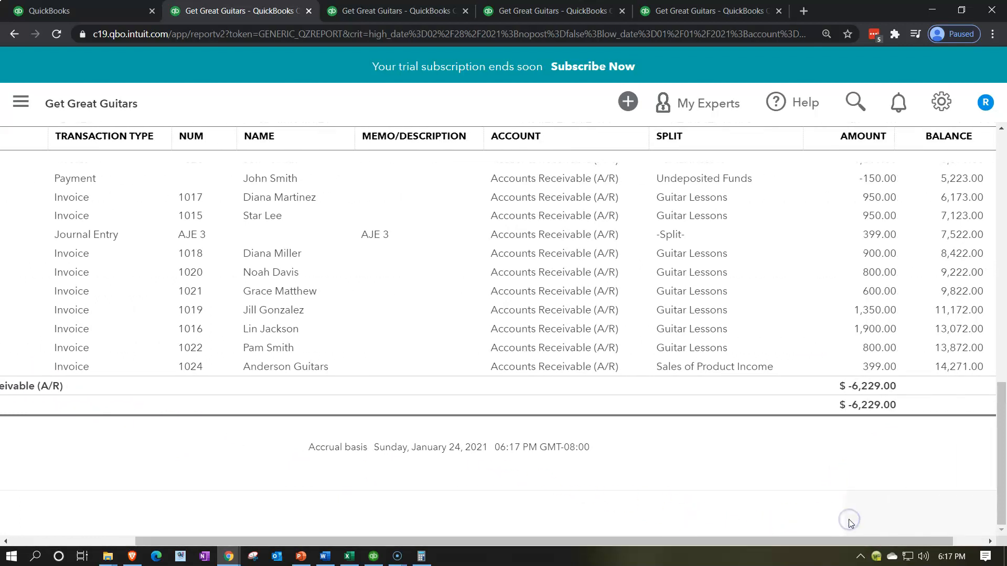
pyautogui.click(574, 504)
# Step: Rerun the Trial Balance as of 02/28/2021 and review its account balances down to the debit and credit totals
pyautogui.click(539, 16)
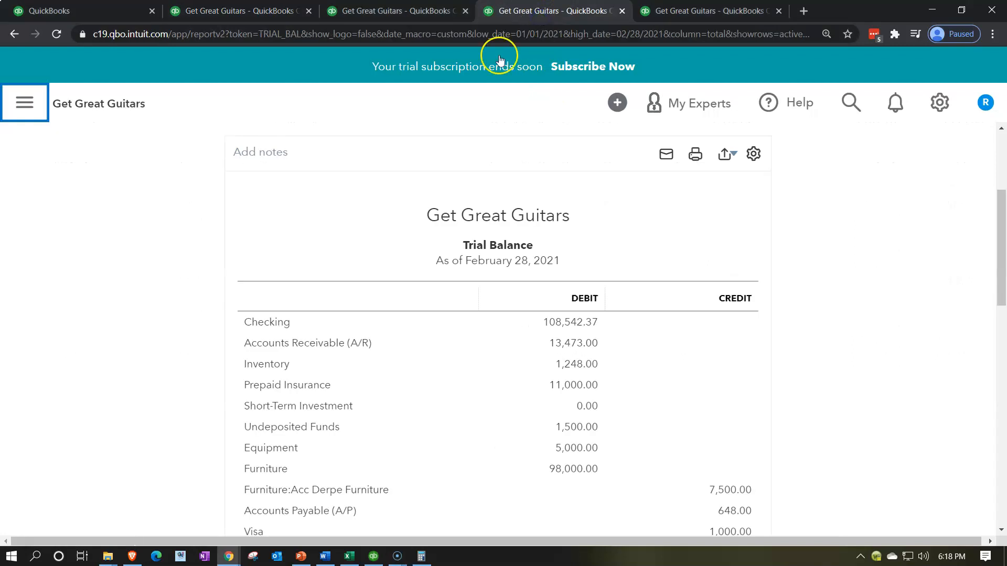
pyautogui.scroll(4, 195, 347)
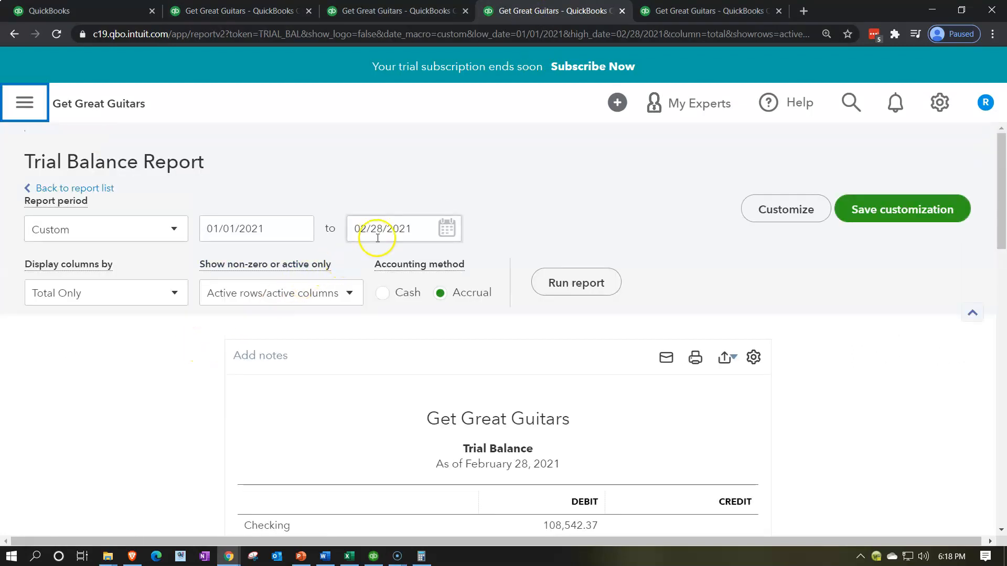
pyautogui.click(541, 273)
pyautogui.scroll(-4, 331, 388)
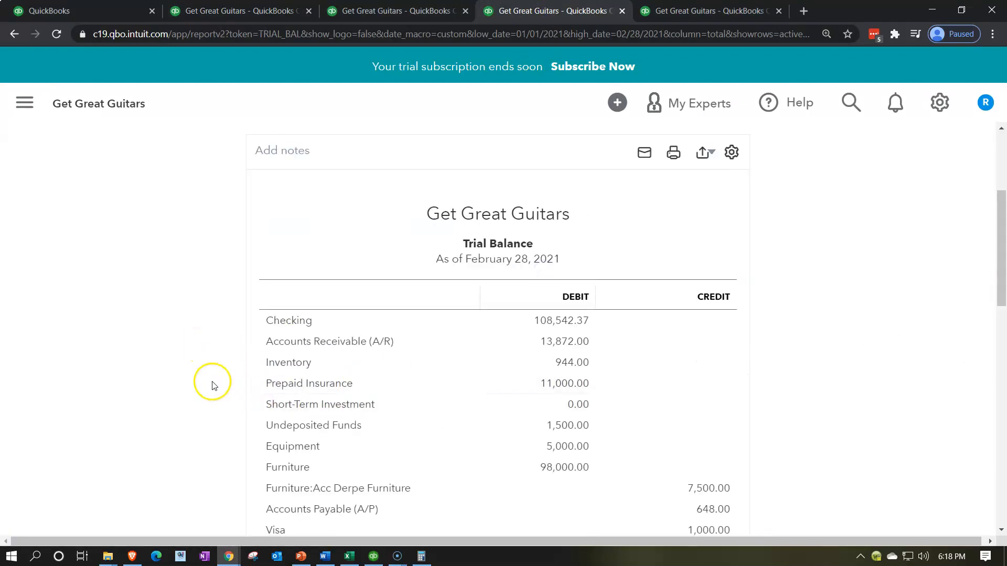
pyautogui.scroll(-7, 212, 386)
pyautogui.scroll(-6, 214, 386)
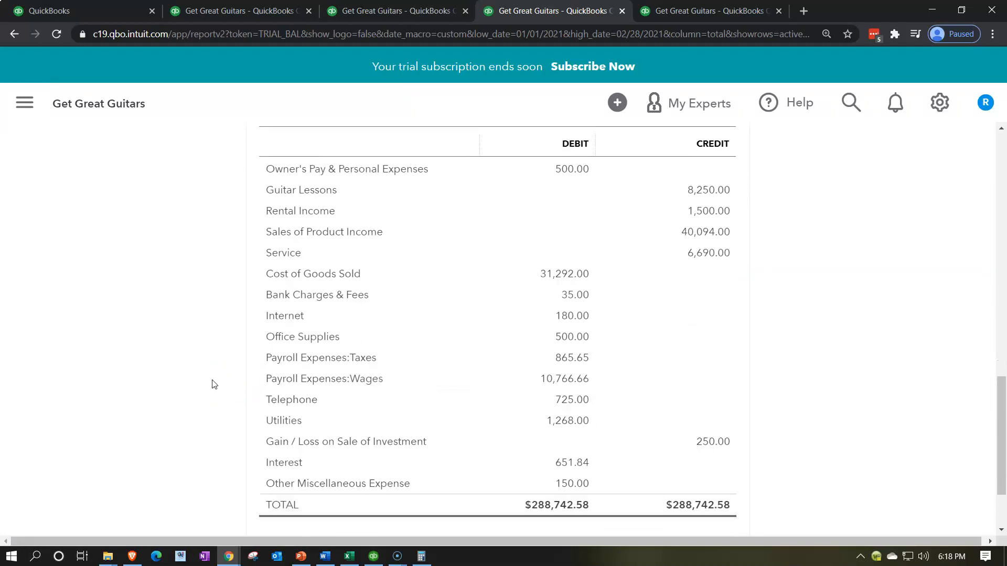
pyautogui.scroll(-2, 214, 384)
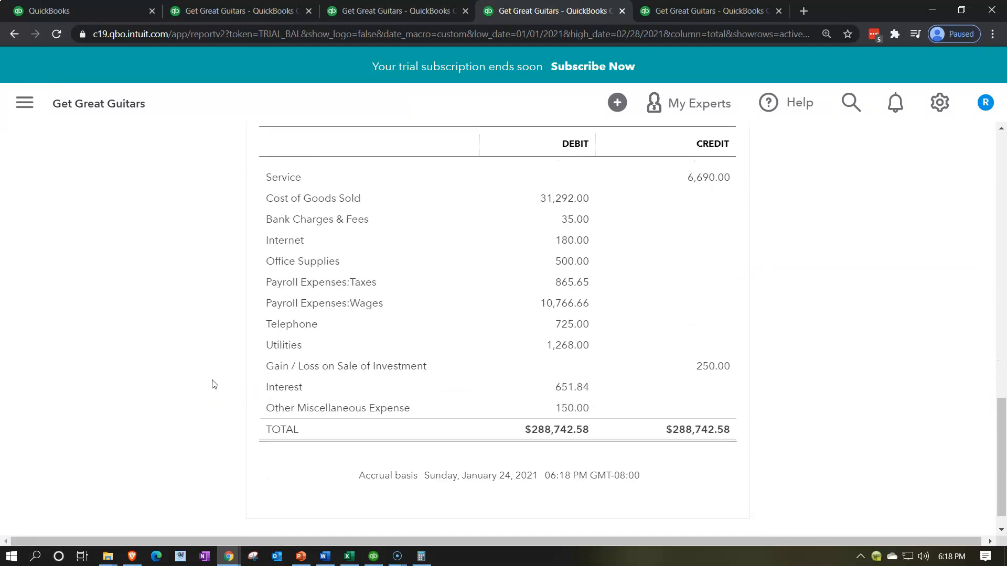